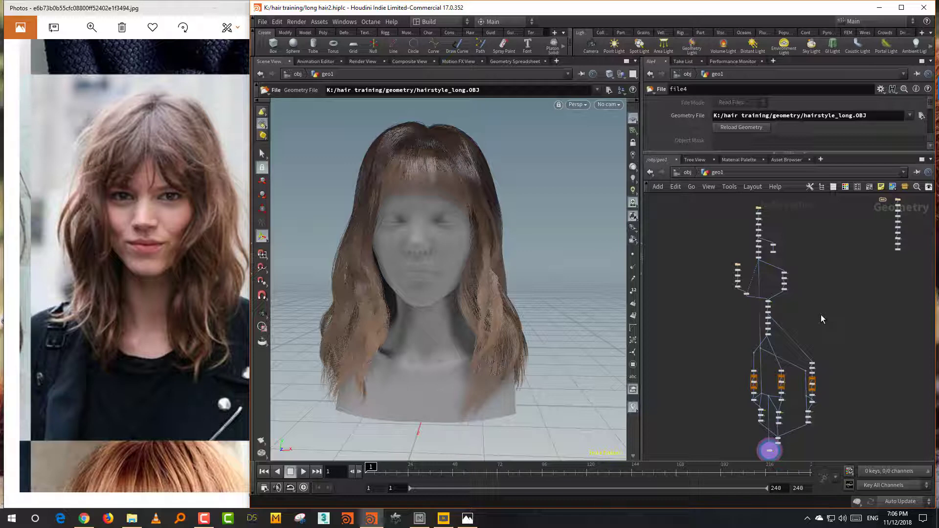
Move the head and hairstyle file nodes up, clear of the group chain, and display the head.bgeo geometry.
middle_click_drag(892, 294, 838, 353)
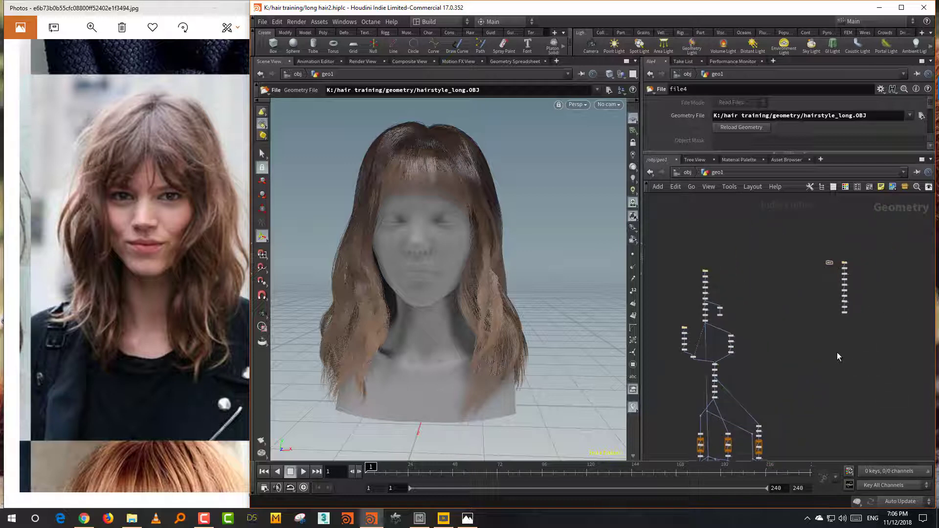
scroll(839, 353, "up", 3)
middle_click_drag(867, 313, 863, 400)
scroll(846, 371, "up", 5)
scroll(842, 373, "up", 2)
left_click_drag(791, 337, 792, 299)
left_click_drag(713, 338, 704, 309)
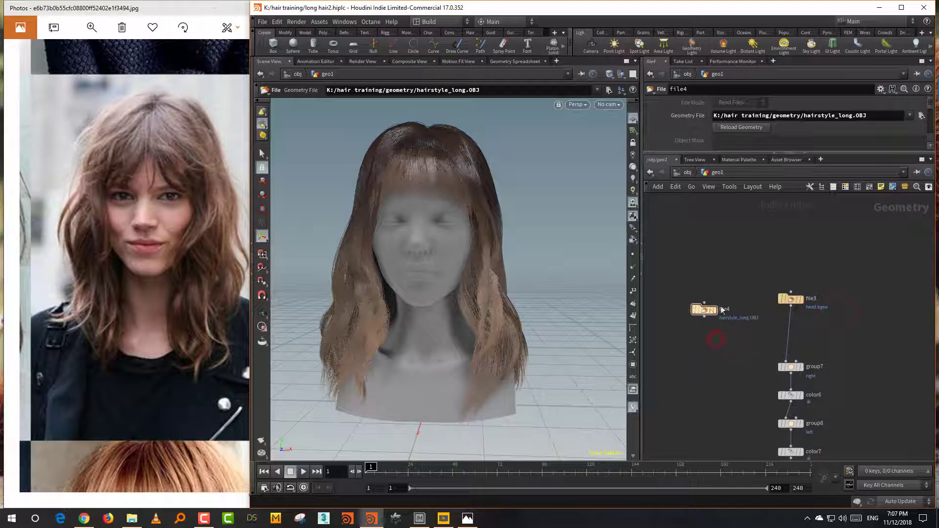
middle_click_drag(802, 314, 817, 309)
scroll(817, 309, "up", 3)
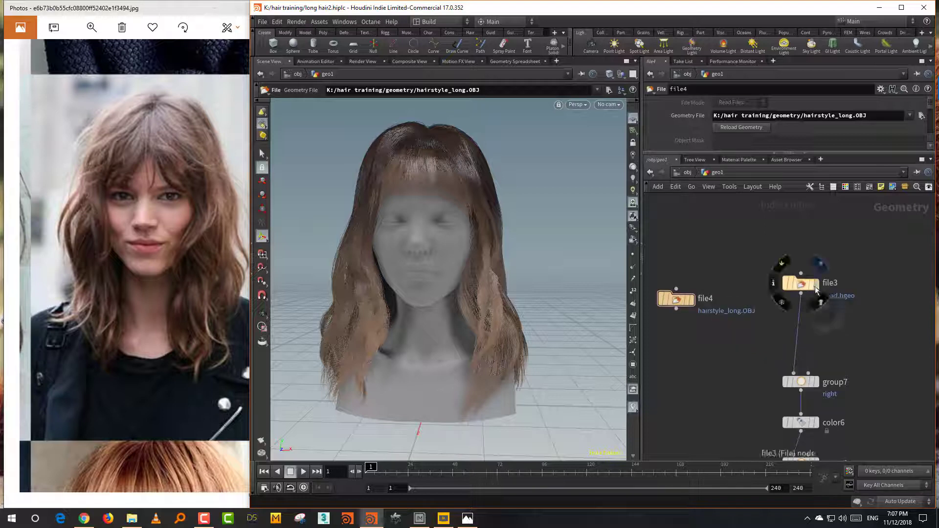
left_click(815, 284)
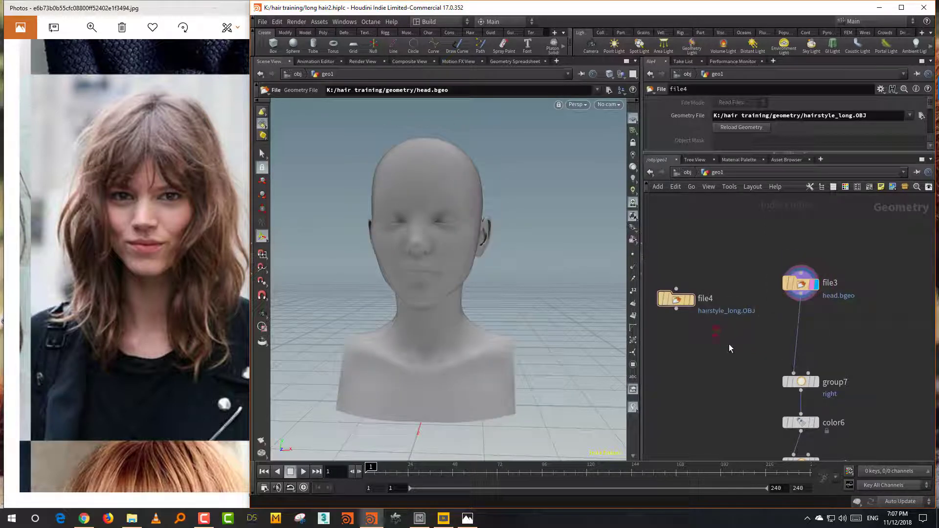
Add a Merge node, connect the file4 hairstyle and file3 head to it, and display the merged result.
key("Tab")
type("merge")
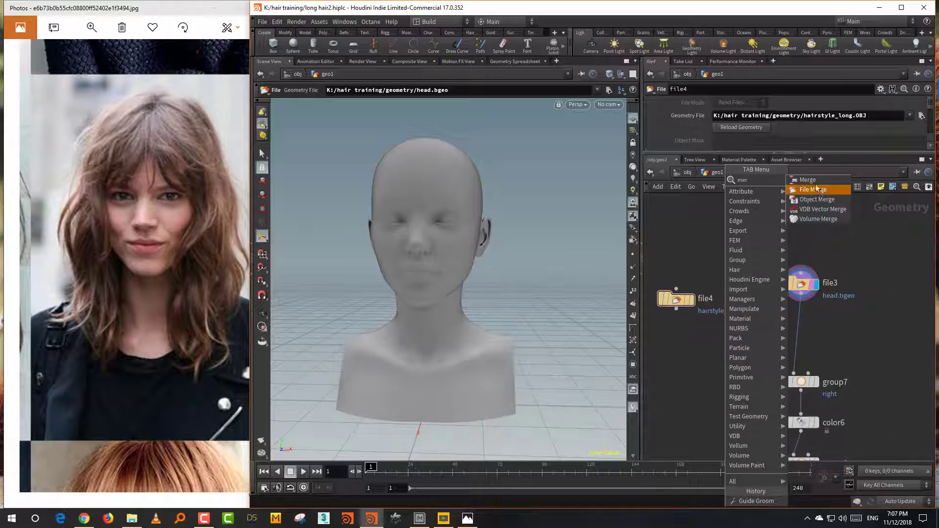
key("Return")
left_click(734, 367)
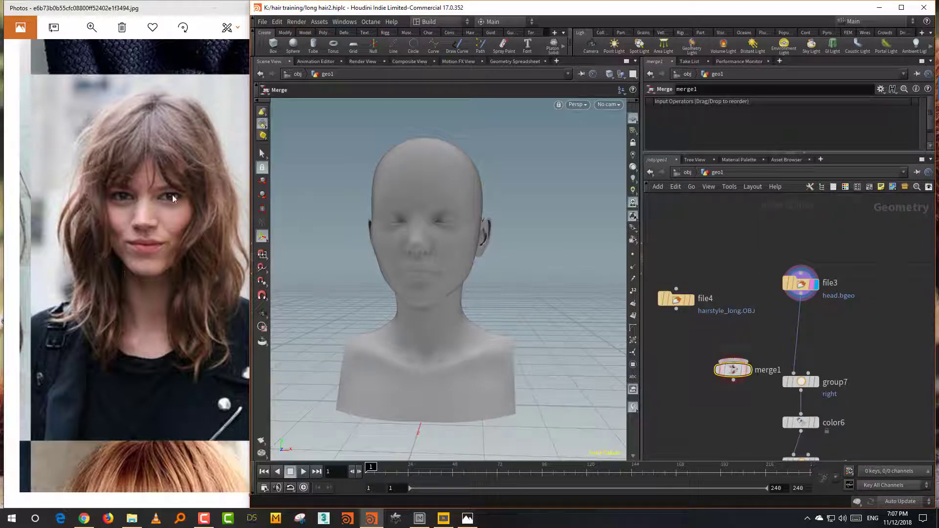
left_click(677, 309)
left_click(733, 361)
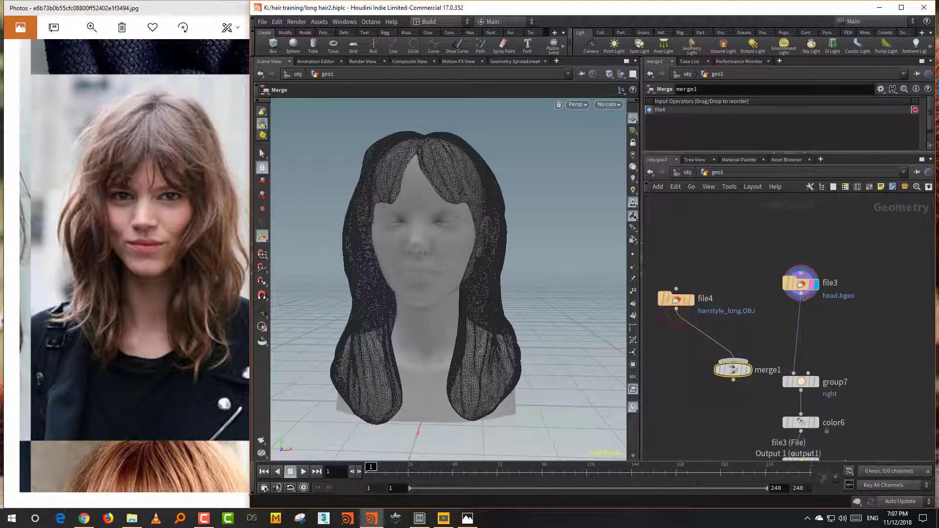
left_click(801, 298)
left_click(734, 360)
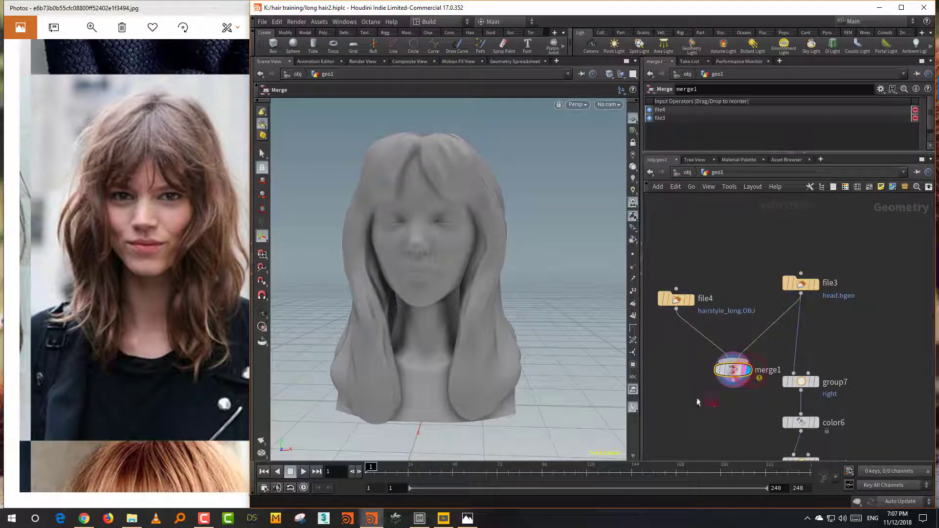
Try a different Y rotation on the environment light, undo it, and return to the geo1 network.
left_click_drag(538, 327, 460, 318)
left_click(688, 172)
left_click_drag(864, 328, 790, 378)
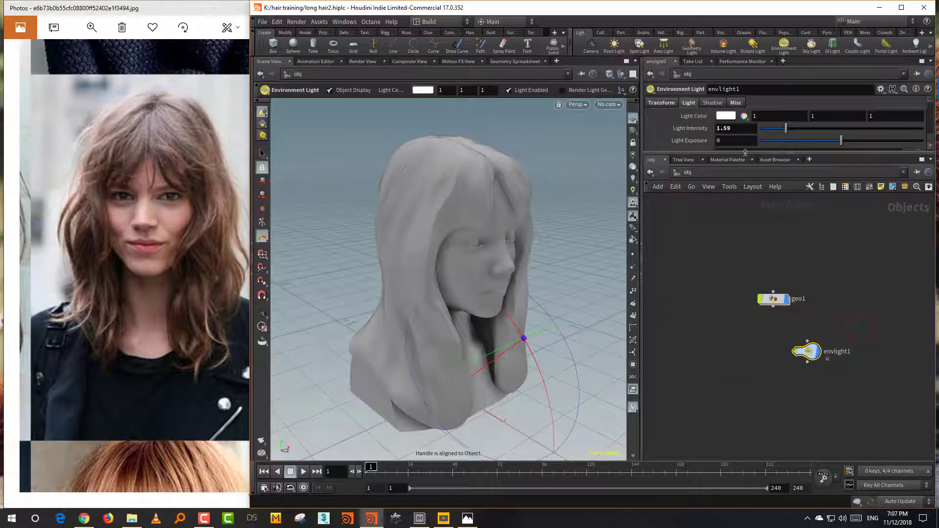
left_click_drag(747, 153, 746, 254)
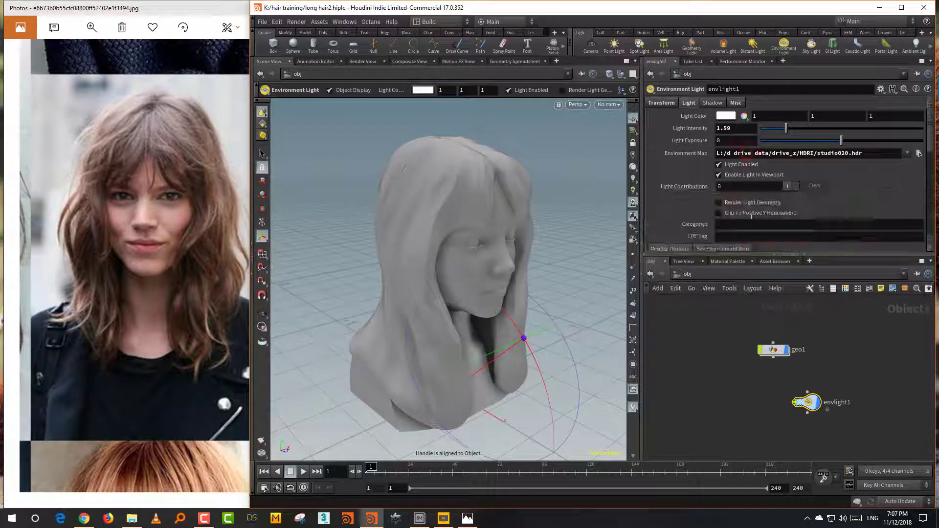
left_click(662, 103)
mouse_move(812, 132)
middle_mouse_down()
mouse_move(808, 112)
mouse_move(884, 101)
mouse_move(744, 101)
mouse_move(773, 100)
middle_mouse_up()
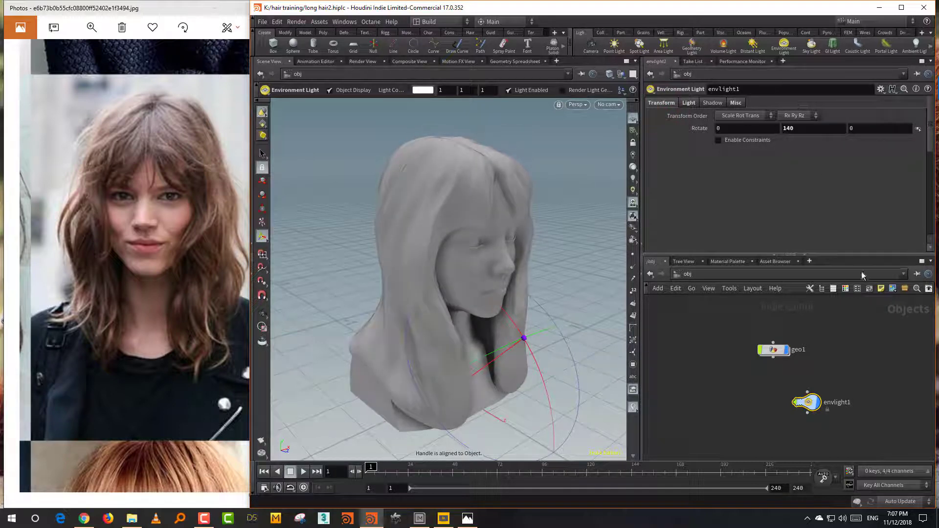
key("ctrl+z")
double_click(778, 348)
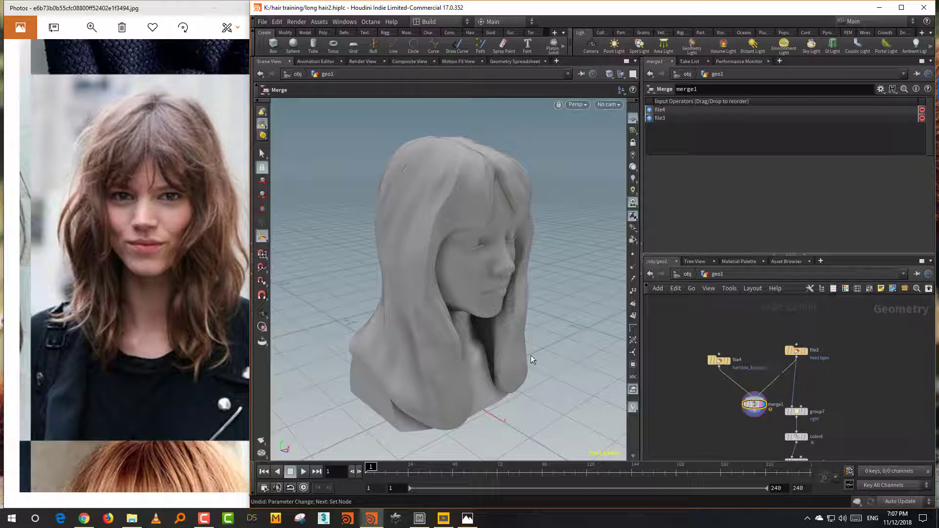
Examine the merged hairstyle and head from several angles, and display the bare head from file3.
left_click_drag(532, 360, 503, 279)
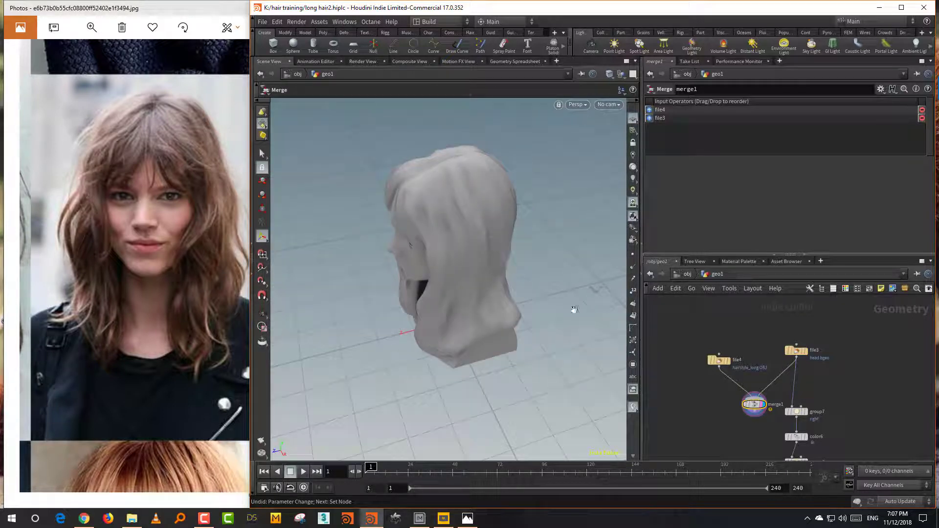
left_click_drag(575, 310, 498, 309)
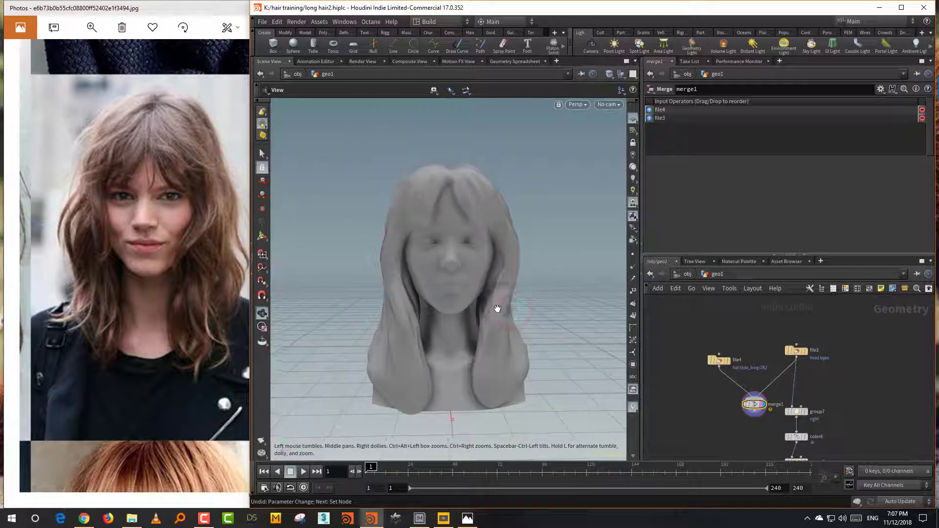
key("Return")
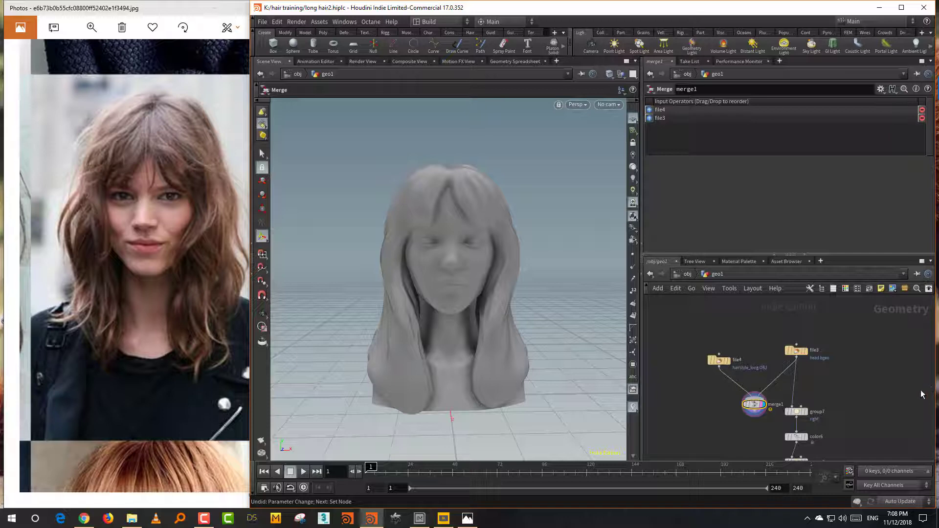
middle_click_drag(866, 452, 855, 470)
scroll(856, 423, "up", 3)
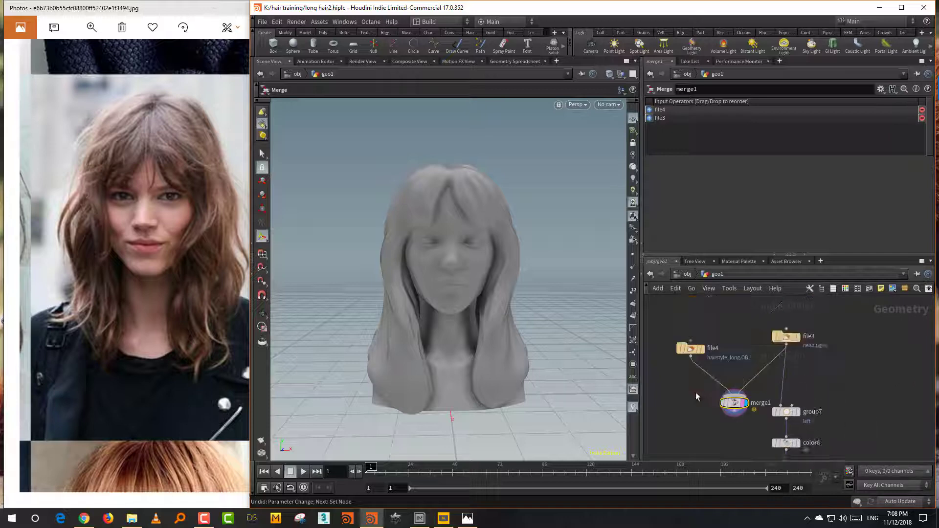
left_click(786, 337)
Display the right, left and bangs group nodes in turn to examine the scalp regions on the head.
middle_click_drag(801, 418, 791, 357)
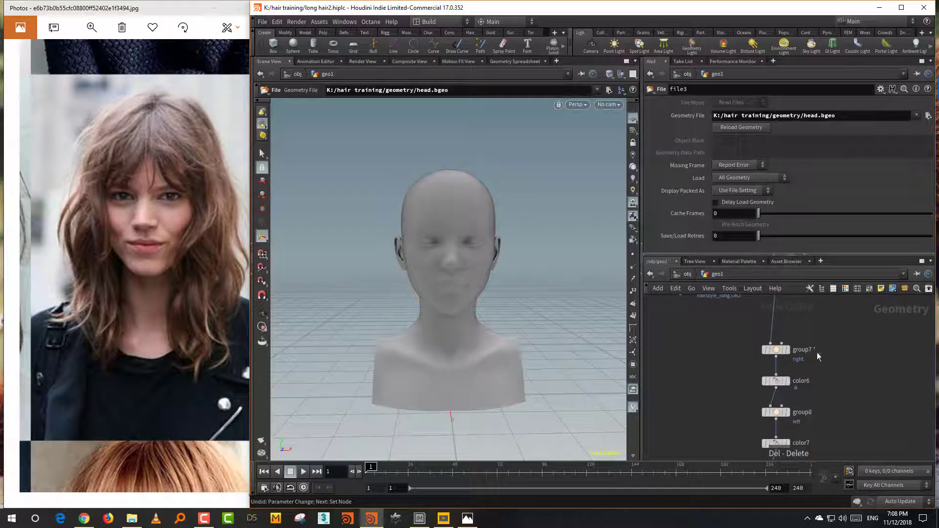
left_click(786, 349)
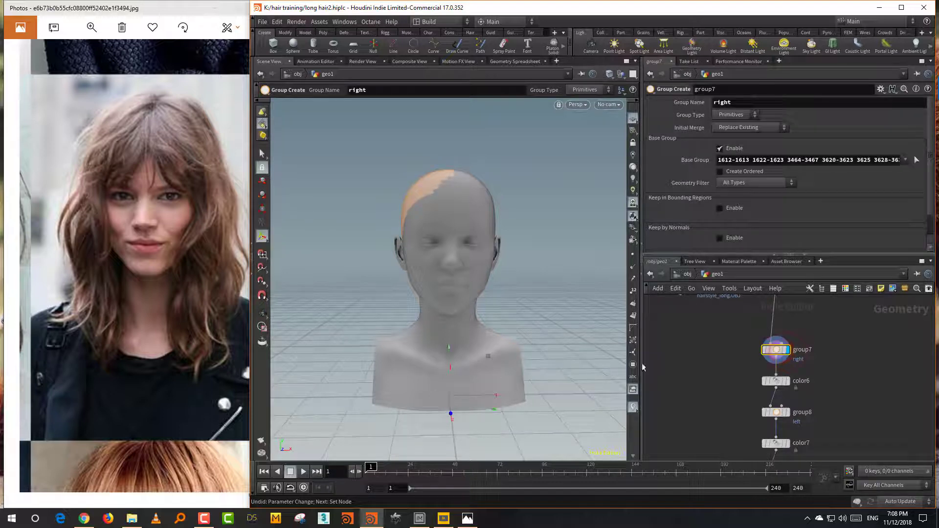
left_click_drag(550, 319, 580, 332)
key("Return")
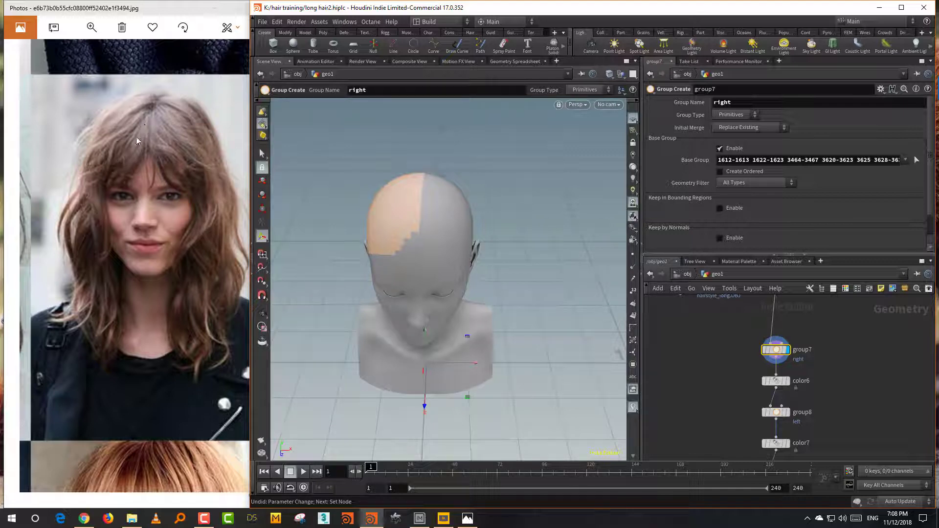
middle_click_drag(805, 373, 800, 358)
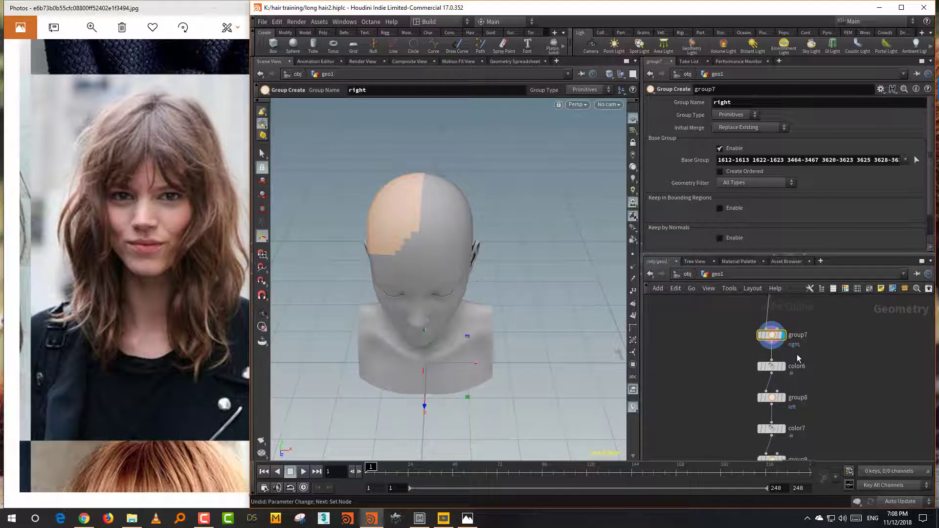
middle_click_drag(797, 394, 791, 356)
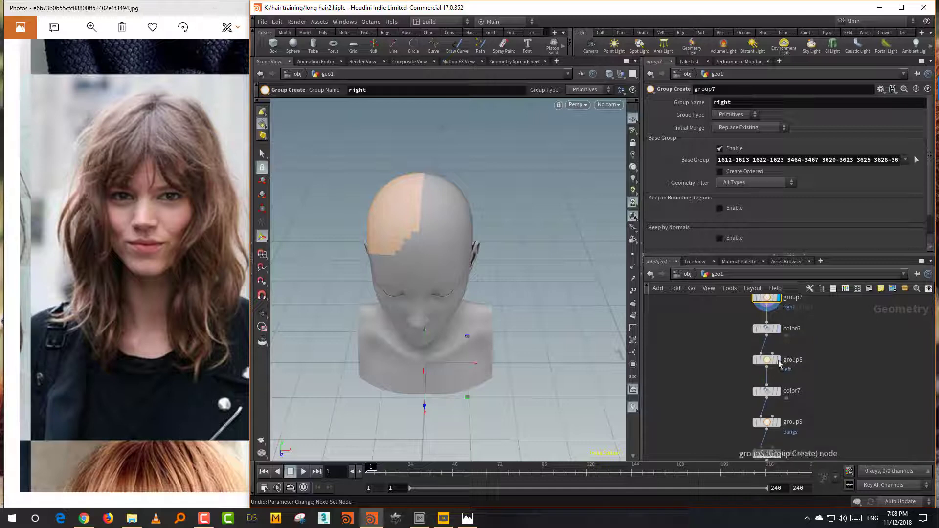
left_click(778, 362)
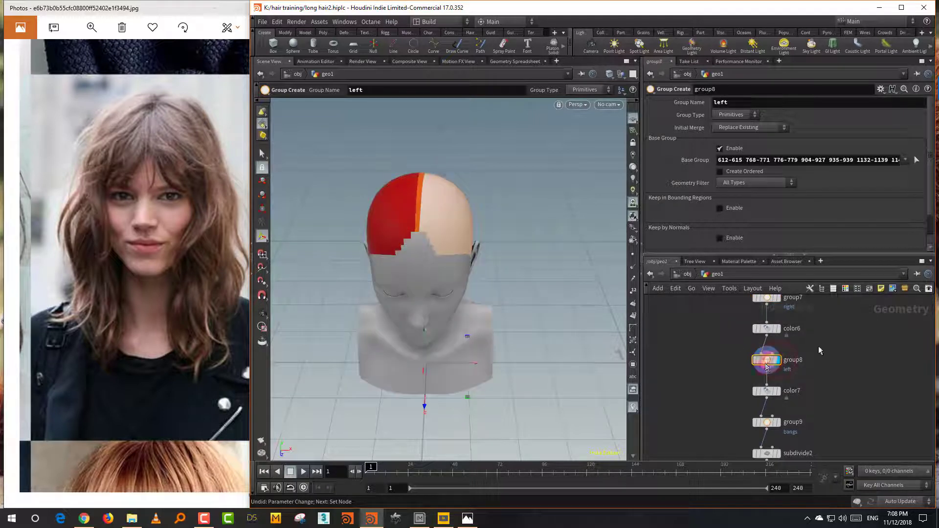
middle_click_drag(803, 419, 802, 352)
left_click(783, 369)
mouse_move(563, 333)
left_mouse_down("alt")
mouse_move(537, 338)
mouse_move(548, 339)
left_mouse_up("alt")
Display the subdivide2 and attribwrangle5 nodes to examine the refined head and its density and blend attributes.
middle_click_drag(841, 384, 808, 338)
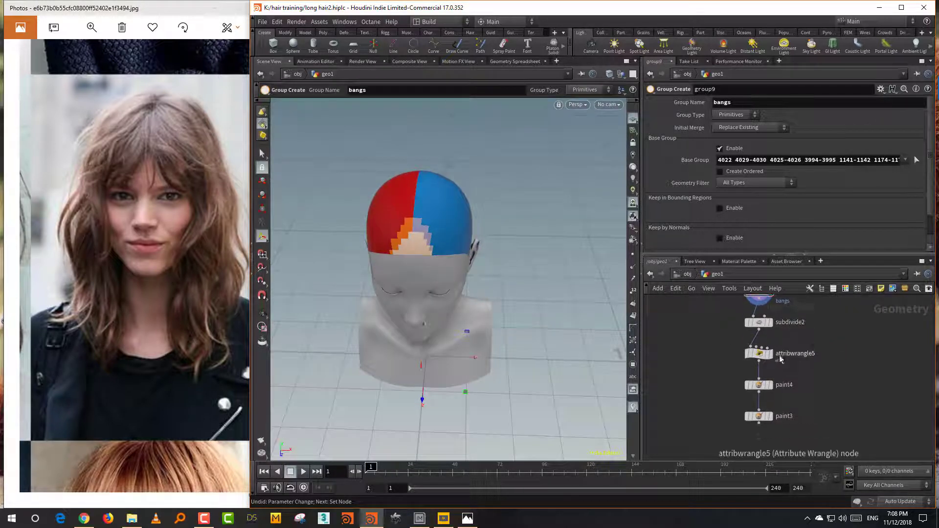
left_click(772, 327)
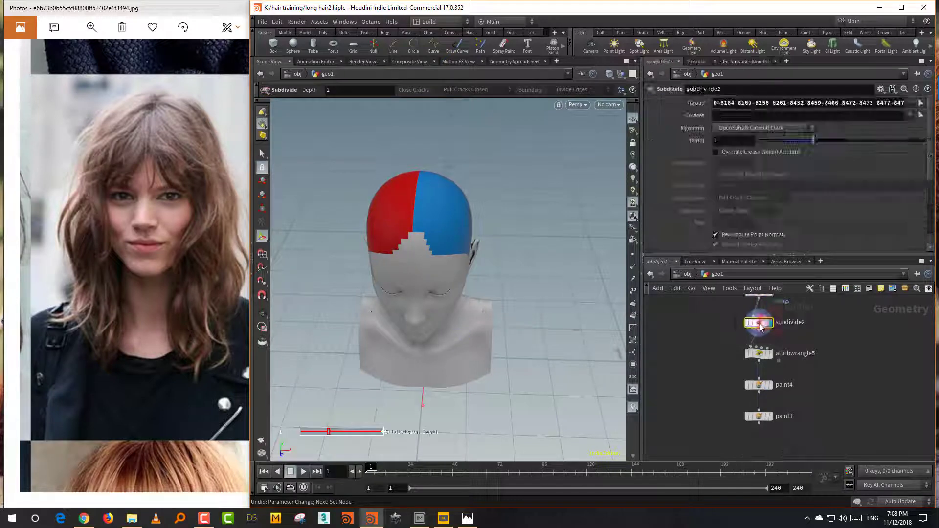
left_click(762, 359)
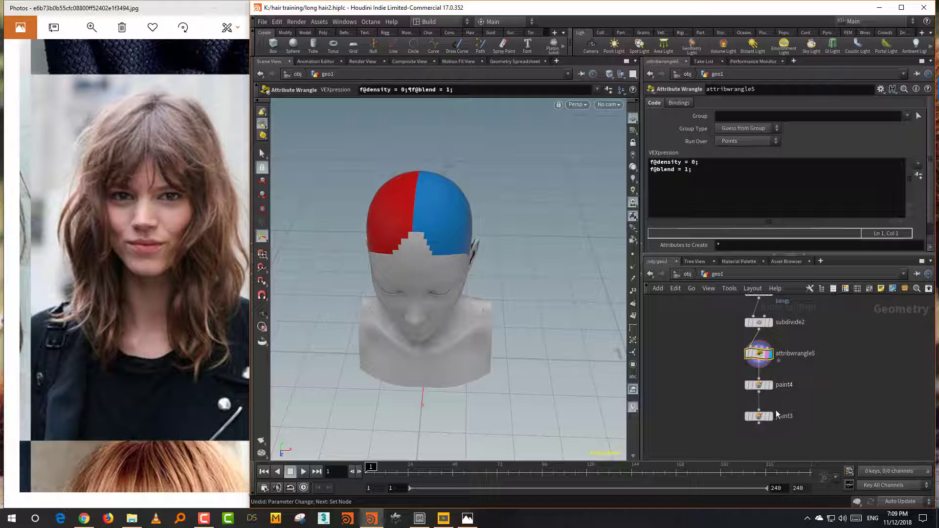
Display the paint3 density map and the paint4 blend map to examine the painted scalp areas.
mouse_move(772, 419)
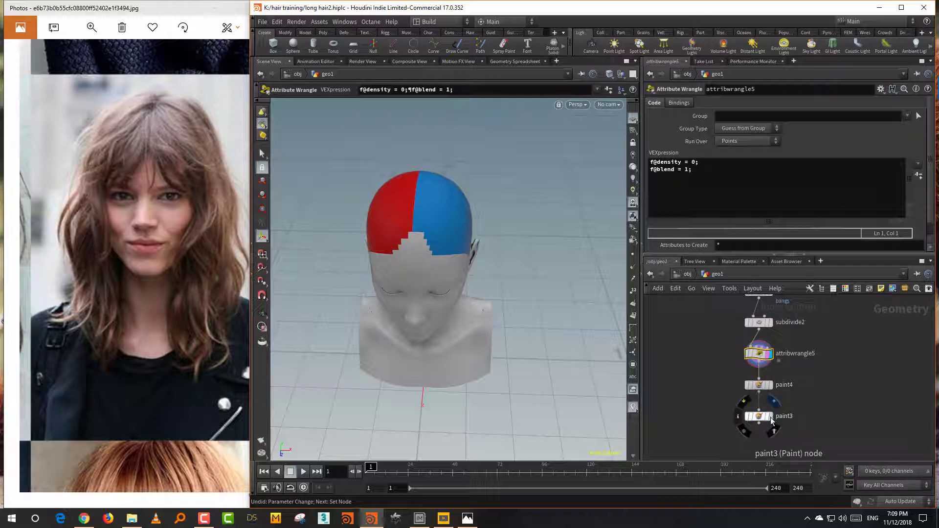
left_click(771, 419)
left_click_drag(806, 404, 759, 424)
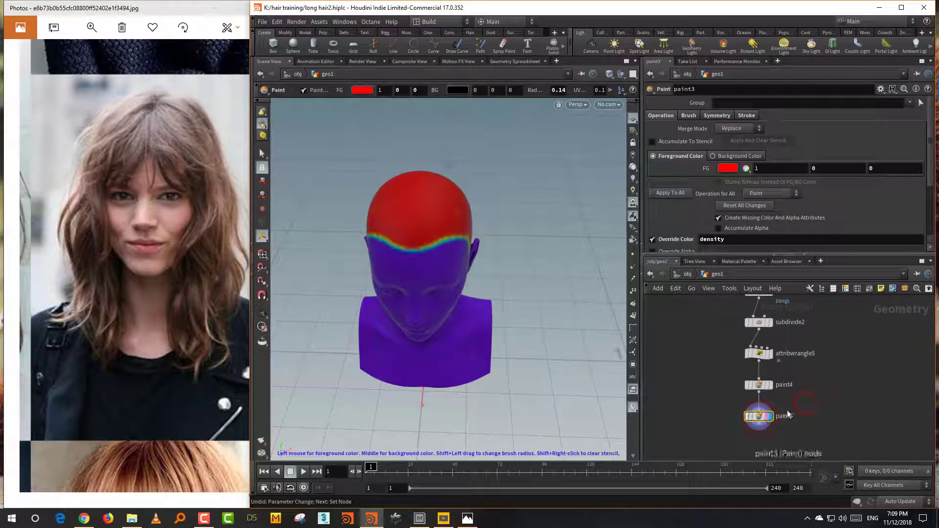
left_click(772, 385)
left_click(758, 385)
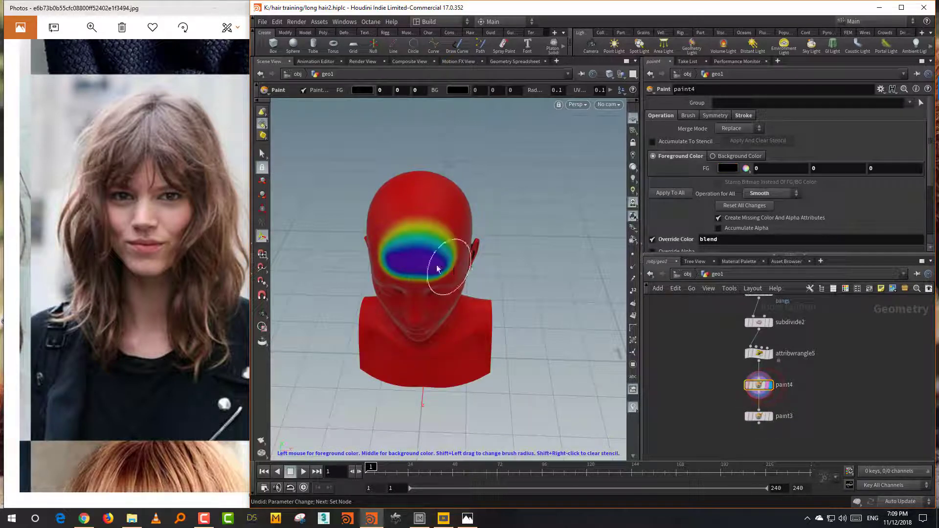
mouse_move(437, 268)
left_mouse_down()
mouse_move(409, 247)
mouse_move(465, 247)
mouse_move(411, 245)
mouse_move(416, 226)
mouse_move(415, 248)
left_mouse_up()
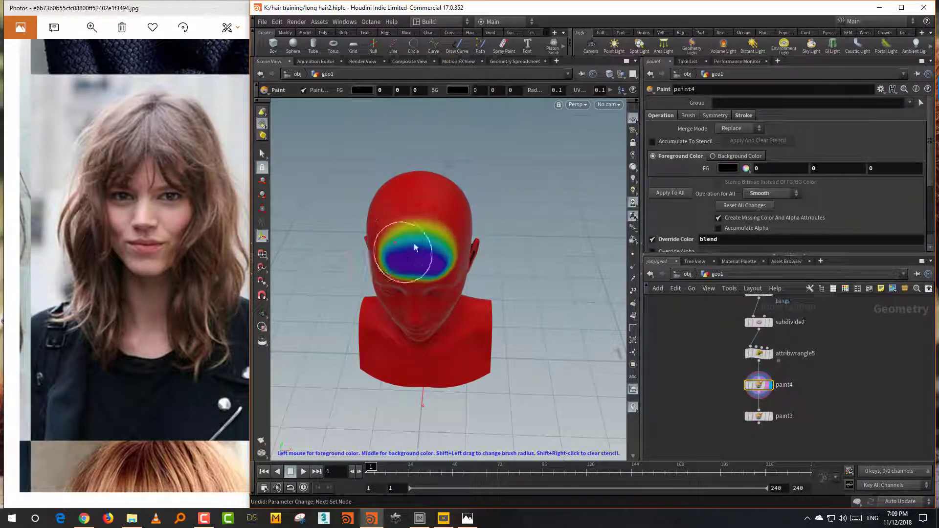
Select attribwrangle5 and examine the blend value in its VEXpression while keeping paint4 displayed.
middle_click_drag(742, 355, 732, 379)
left_click(749, 378, "shift")
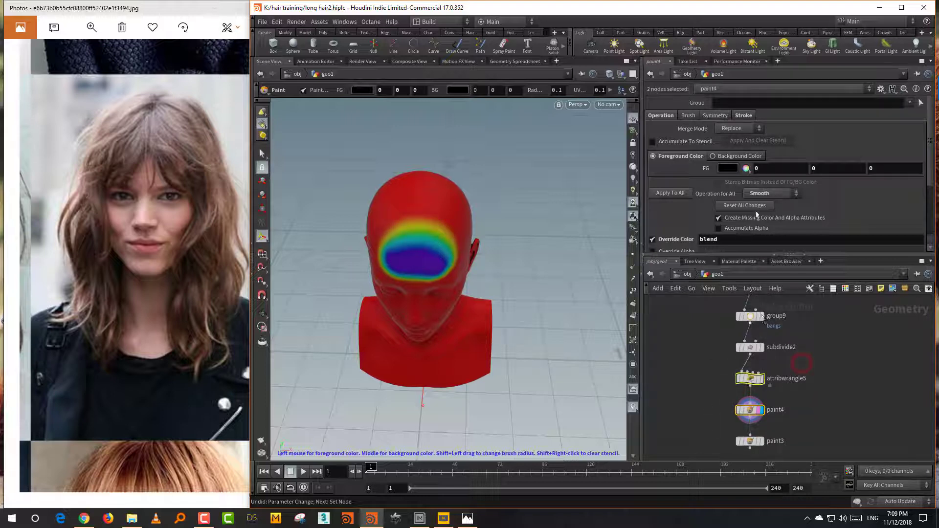
left_click(750, 378)
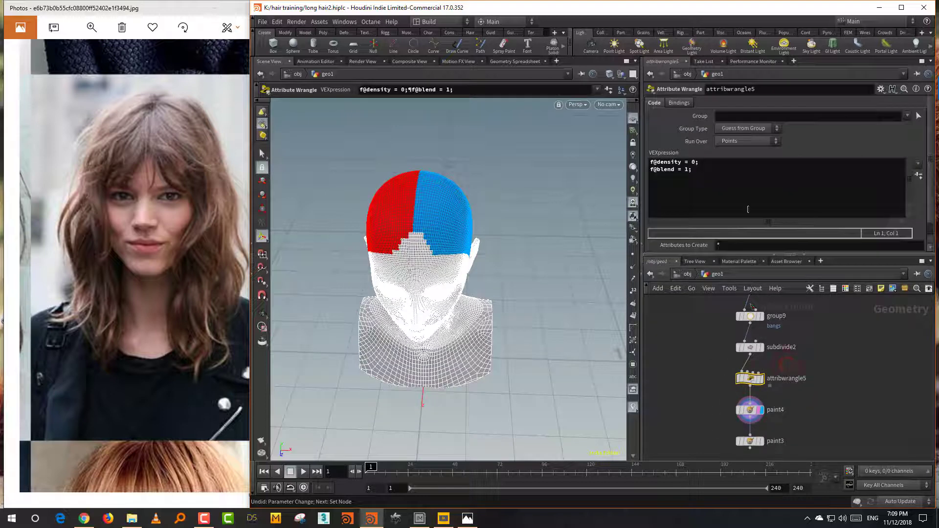
left_click(686, 169)
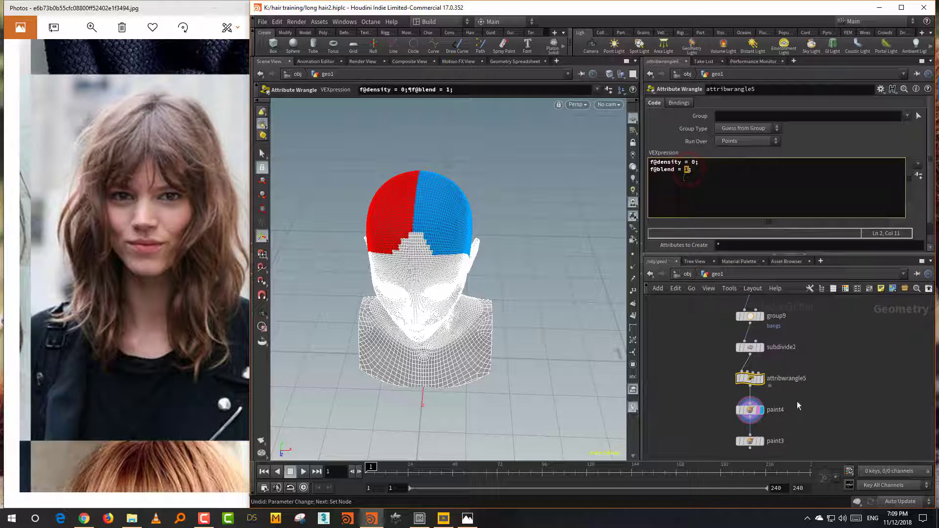
Display the paint3 density map, enlarge the network view, and examine the painted hairline around the head.
left_click(754, 441)
left_click(762, 442)
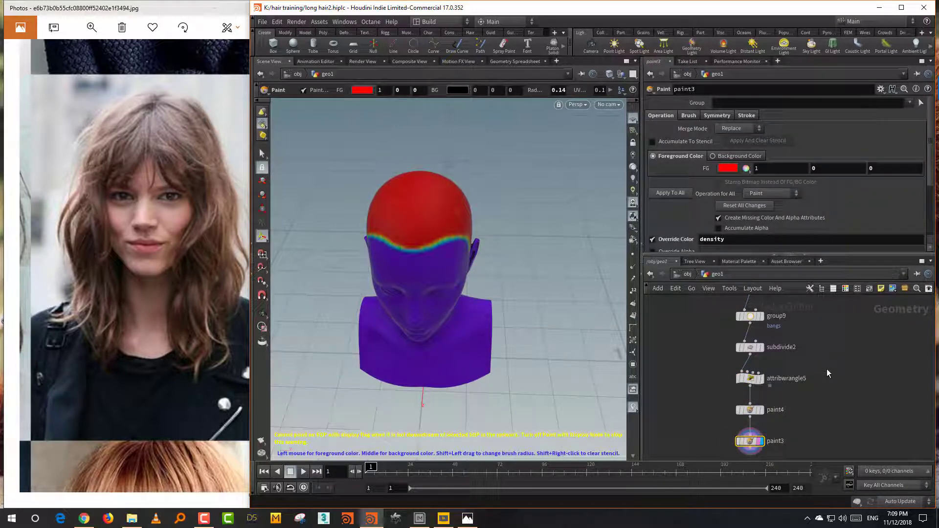
left_click_drag(744, 255, 744, 194)
scroll(861, 347, "down", 3)
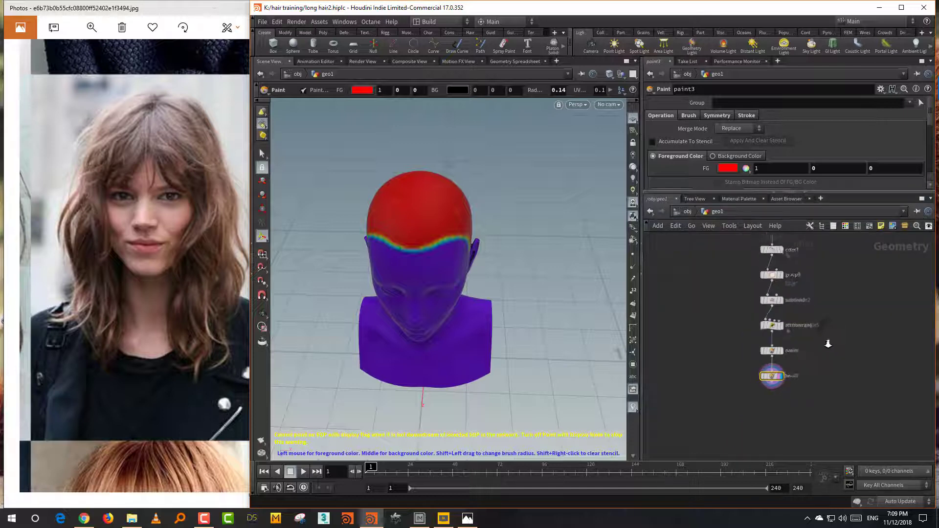
key("Escape")
left_click_drag(523, 359, 455, 331)
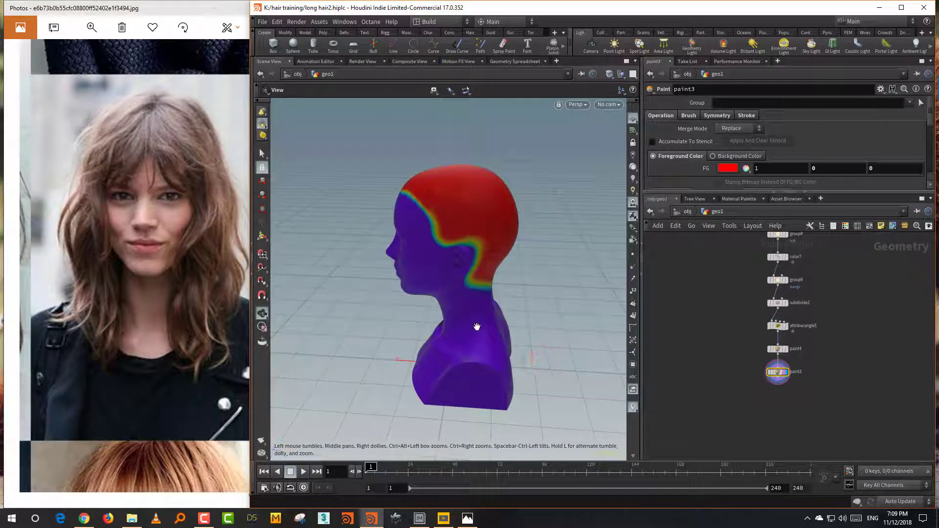
Examine the painted density map along the hairline, ear and nape from the side of the head.
key("space+2")
key("space+3")
key("space+1")
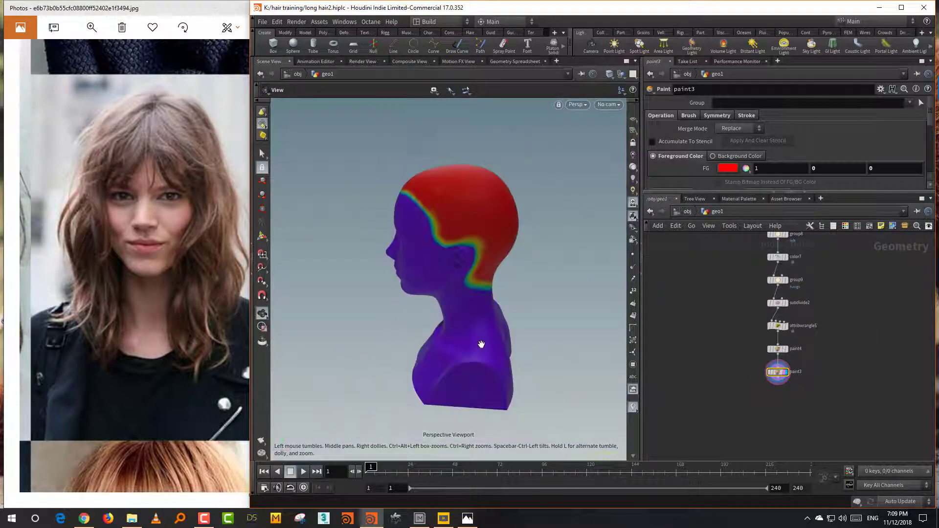
mouse_move(480, 336)
left_mouse_down()
mouse_move(498, 321)
mouse_move(478, 331)
left_mouse_up()
right_click_drag(478, 331, 493, 316)
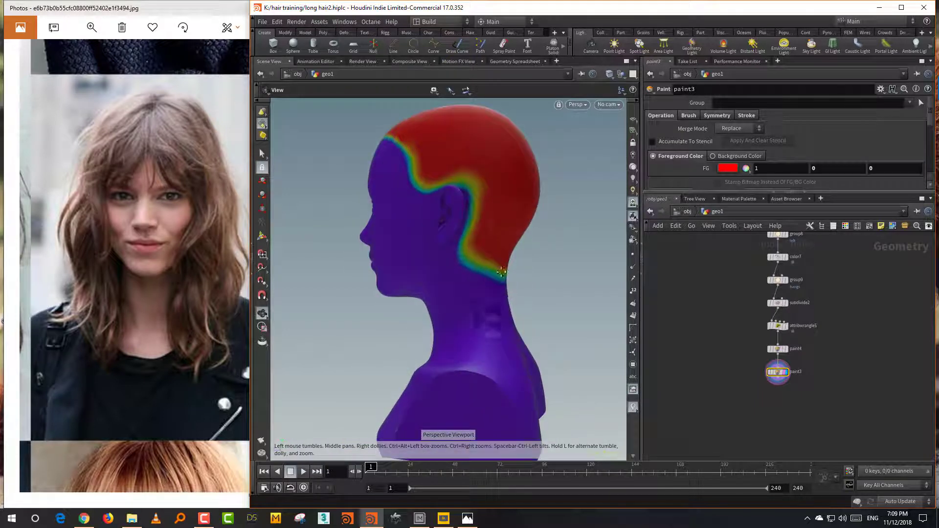
middle_click_drag(493, 316, 495, 327)
right_click_drag(495, 327, 511, 335)
key("Return")
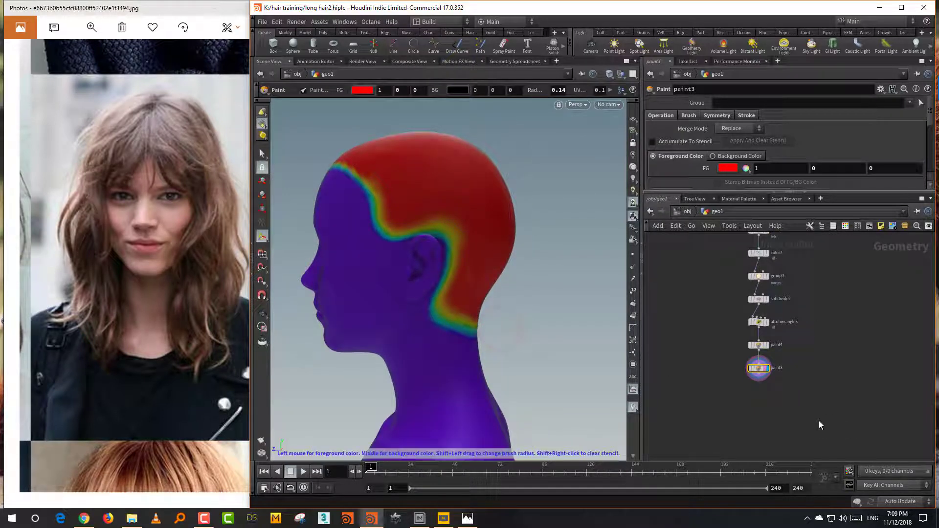
middle_click_drag(806, 418, 824, 421)
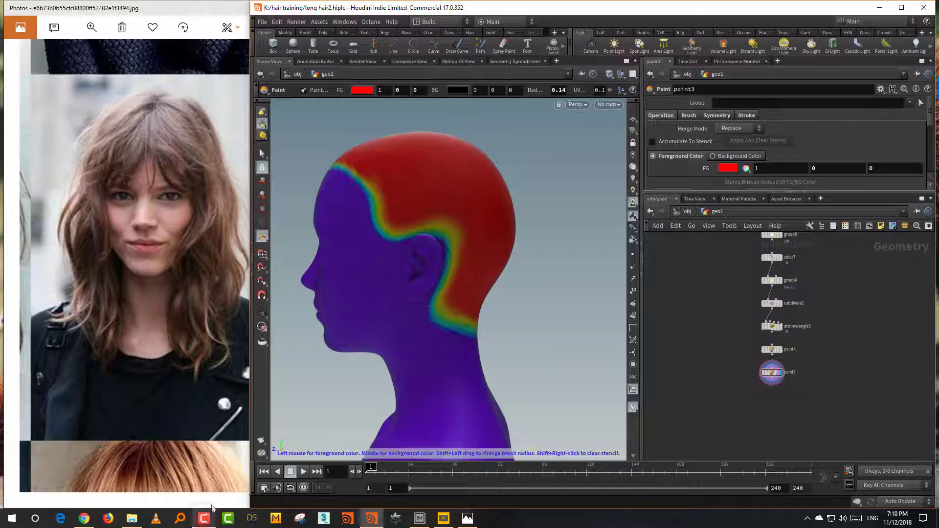
Switch to the browser to look at the YouTube results for "blender hair tutorial", and return to Houdini.
left_click(84, 519)
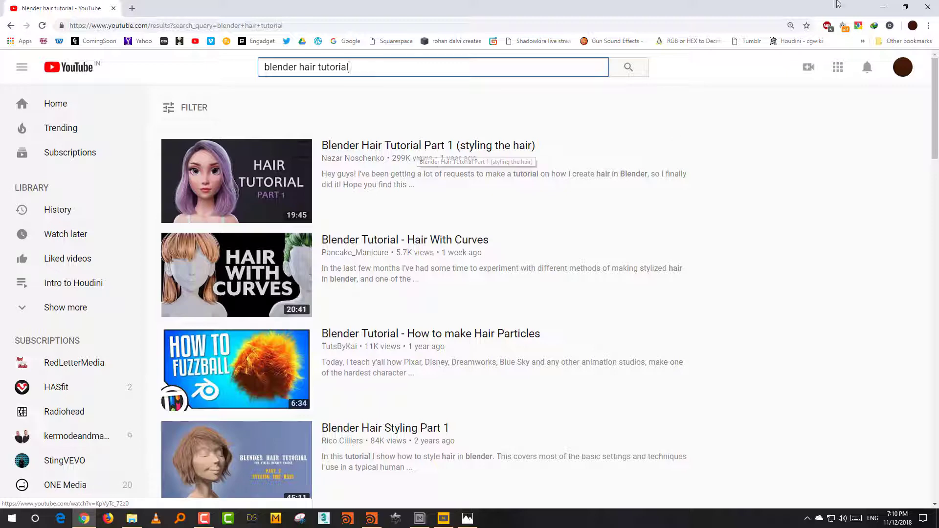
left_click(883, 7)
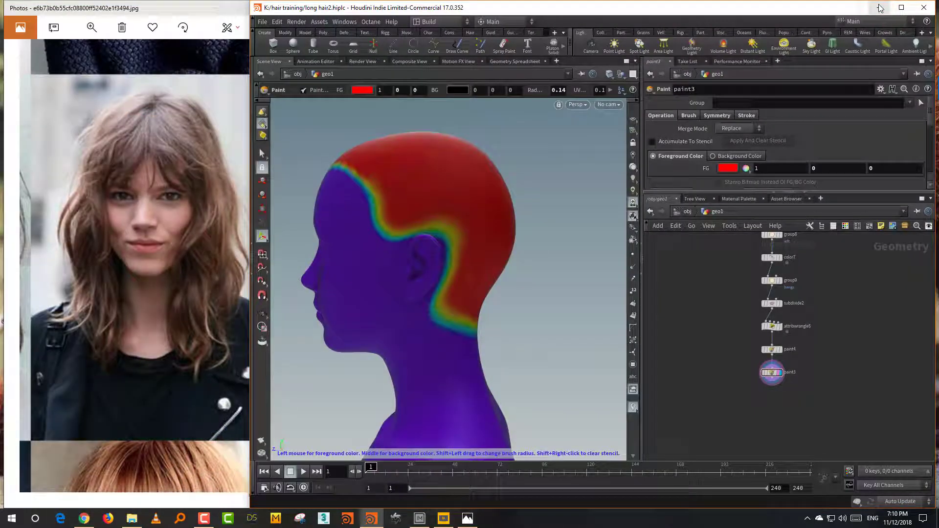
Add a Guide Groom node below paint3 in the geo1 network.
scroll(756, 416, "up", 4)
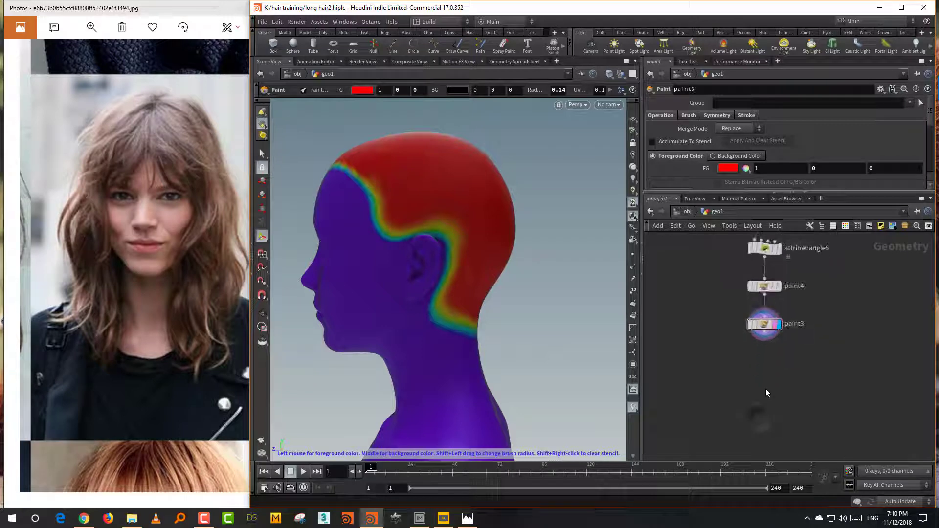
key("Tab")
mouse_move(773, 389)
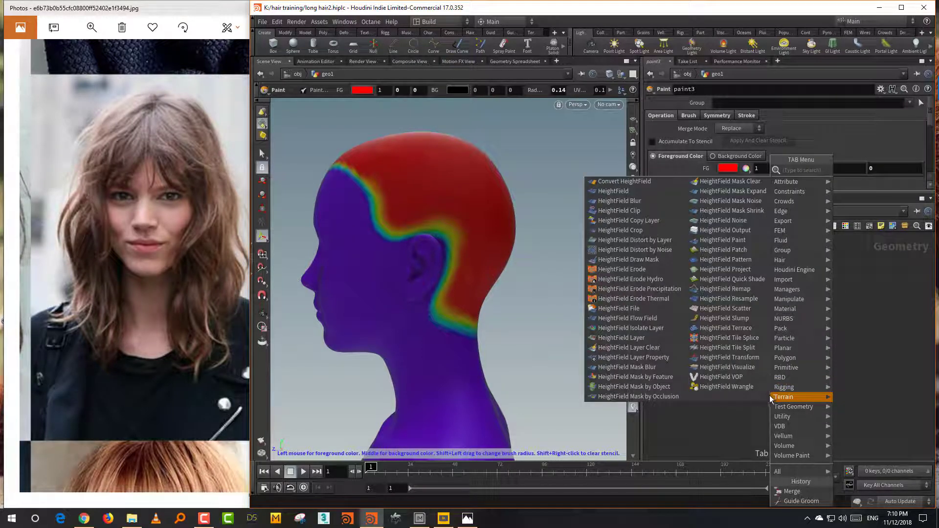
type("guidegr")
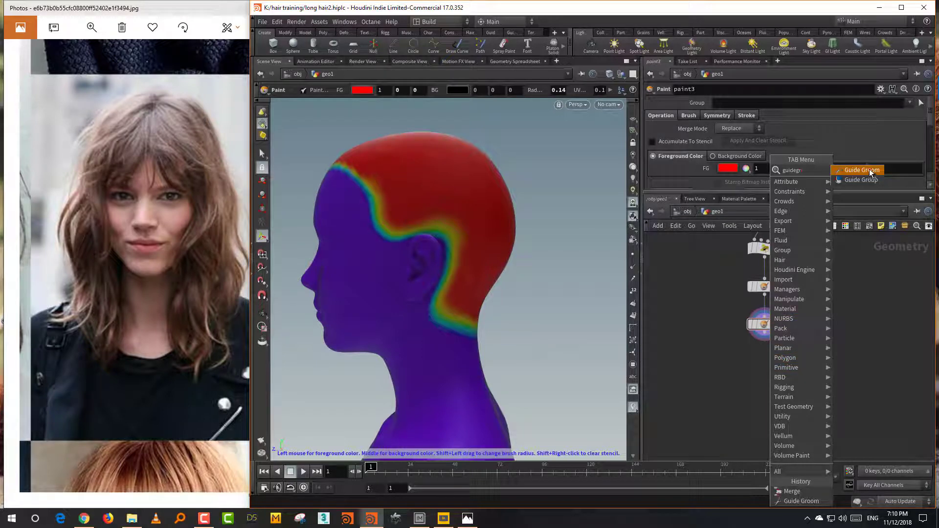
left_click(863, 170)
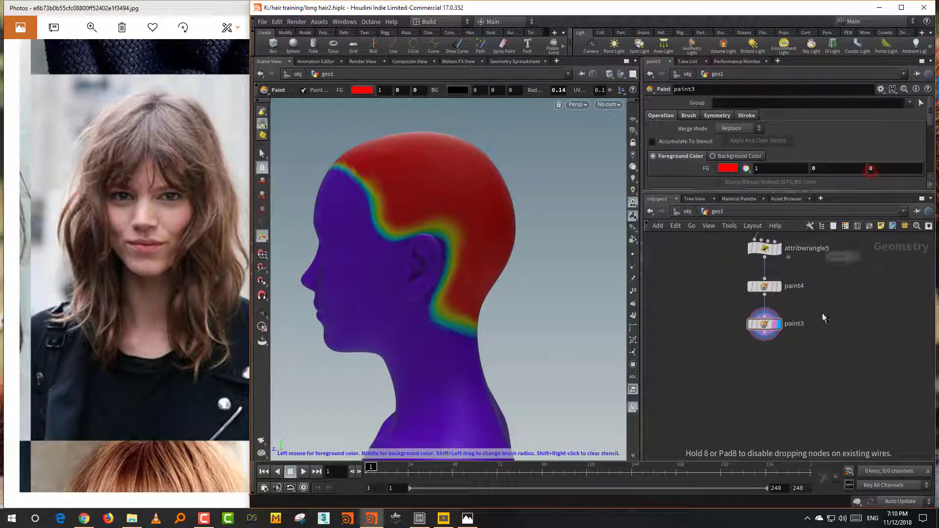
left_click(770, 390)
Connect the paint3 output to the Guide Groom node's second input and keep paint3 displayed.
scroll(778, 360, "up", 2)
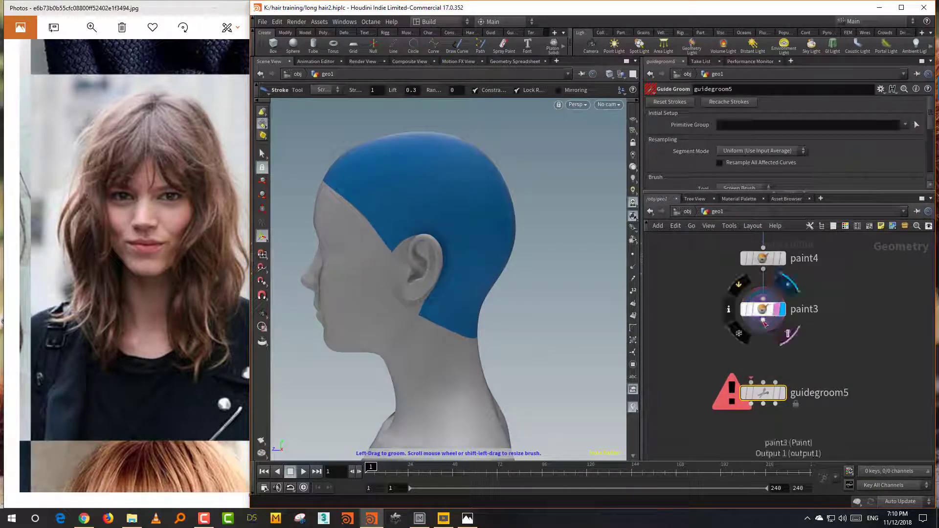
mouse_move(764, 320)
left_mouse_down()
mouse_move(766, 381)
mouse_move(778, 395)
left_mouse_up()
left_click(782, 309)
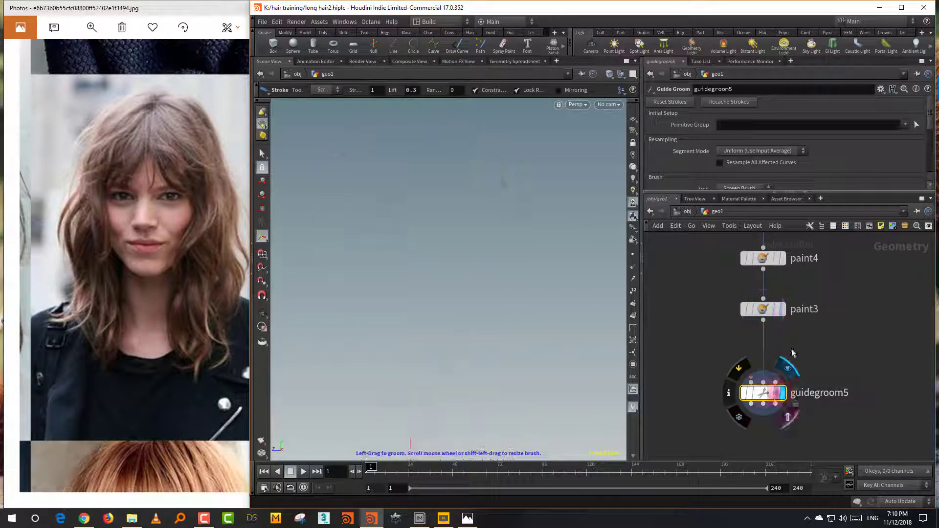
Set the groom brush to Plant Guides with a Default Length of 0.5, and the resampling to Uniform with 10 segments.
left_click(748, 188)
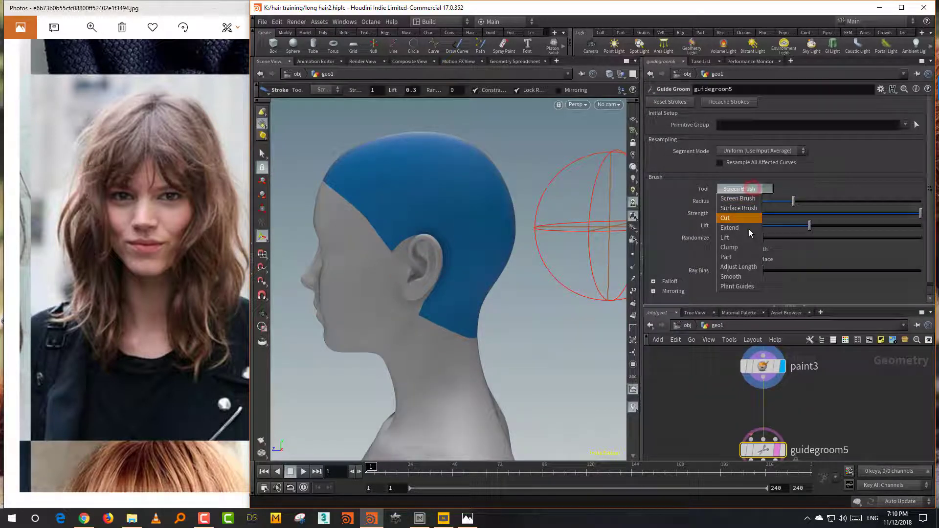
left_click(749, 287)
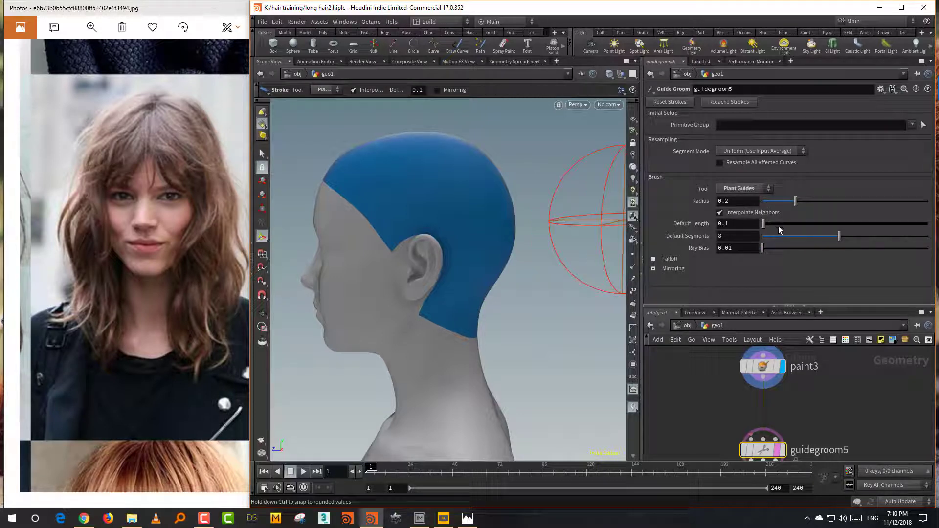
left_click(753, 153)
left_click(752, 162)
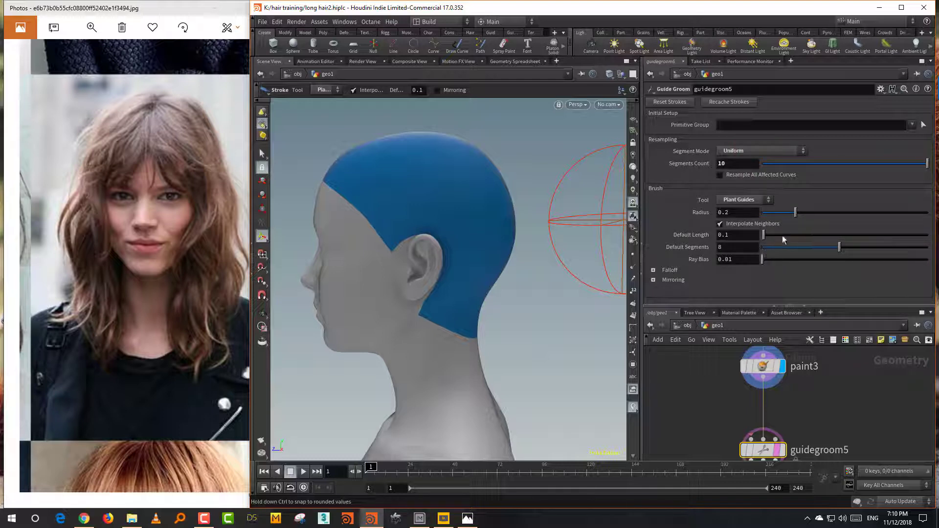
left_click_drag(782, 237, 773, 241)
Plant guides on the blue scalp section above and behind the ear and down toward the nape.
left_click(387, 226)
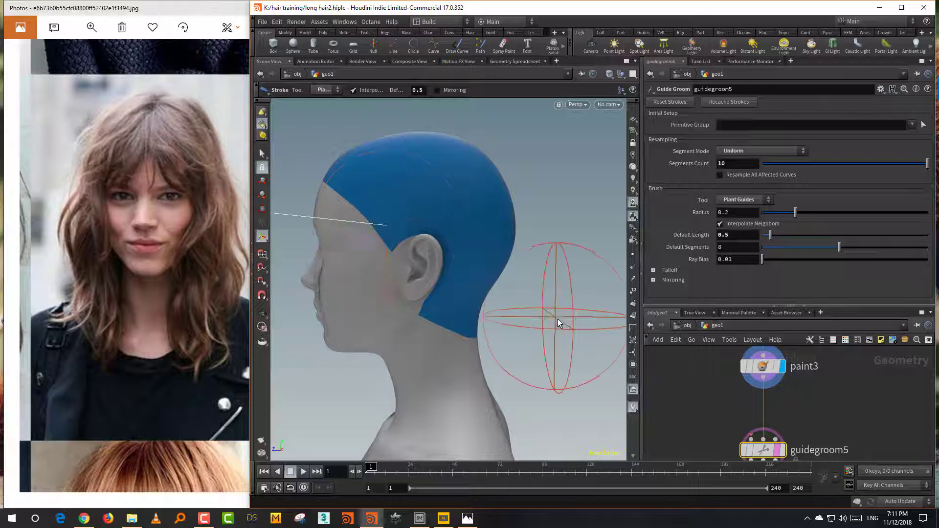
left_click_drag(558, 319, 503, 314, "alt")
mouse_move(504, 315)
right_mouse_down("alt")
mouse_move(482, 339)
mouse_move(520, 273)
right_mouse_up("alt")
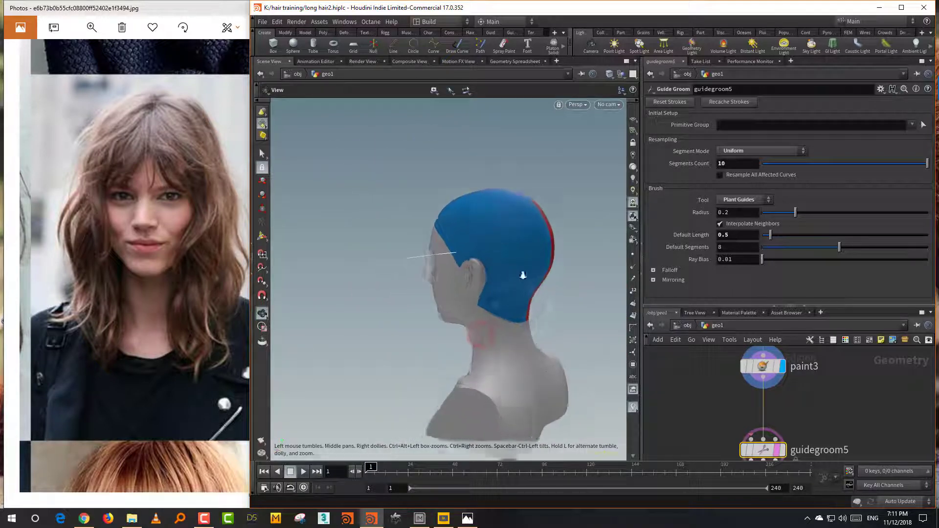
left_click_drag(521, 272, 491, 251, "alt")
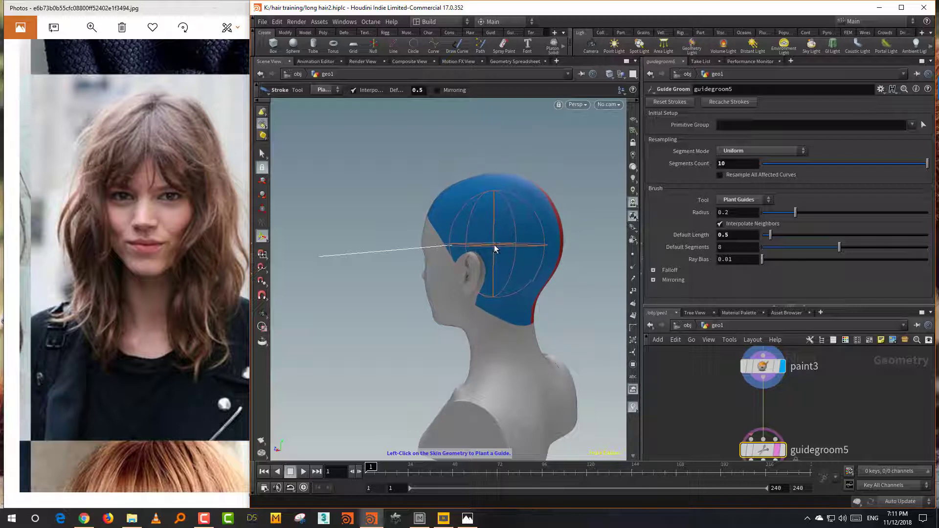
left_click_drag(489, 249, 489, 250, "alt")
left_click(489, 248)
left_click(499, 271)
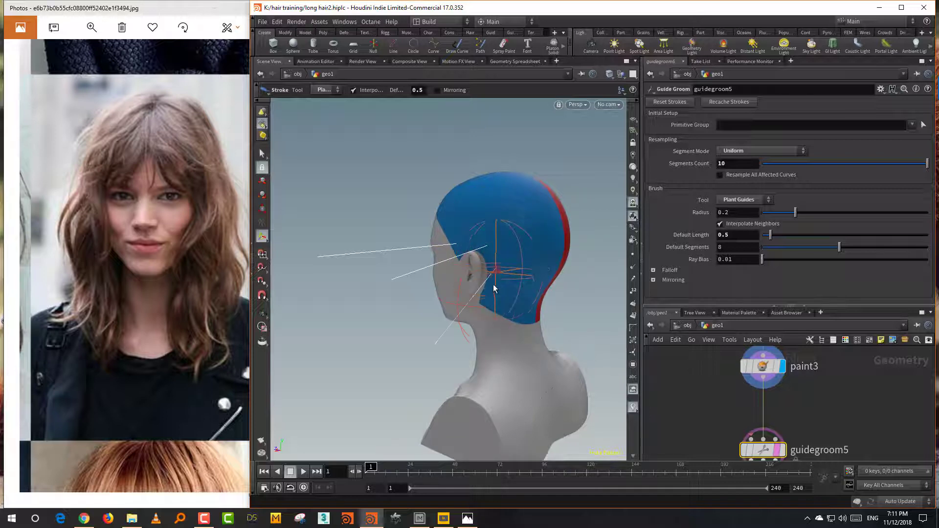
left_click(496, 305)
Plant guides along the nape and around the ear on the red scalp section, undoing the last planted guide.
mouse_move(562, 312)
left_mouse_down("alt")
mouse_move(537, 312)
mouse_move(593, 336)
mouse_move(604, 308)
mouse_move(568, 320)
mouse_move(482, 314)
left_mouse_up("alt")
left_click(530, 314)
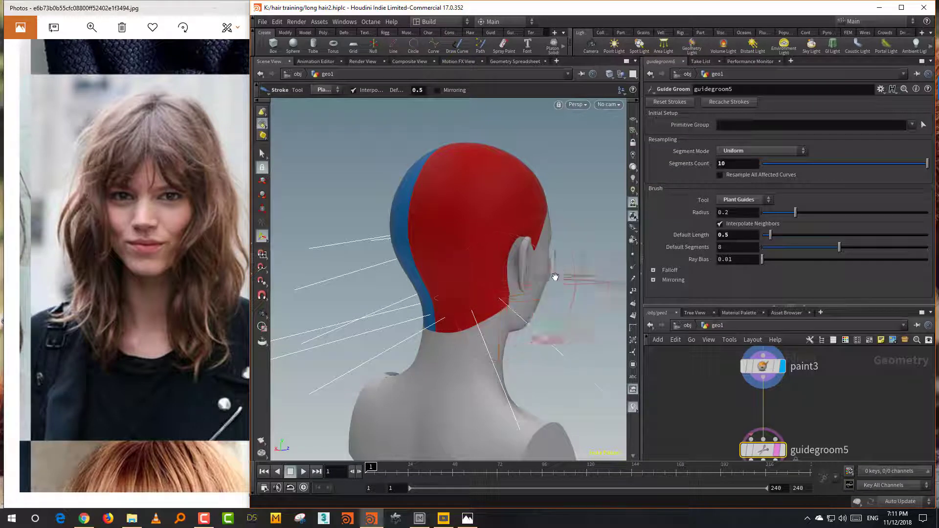
left_click_drag(556, 276, 505, 266, "alt")
left_click(462, 259)
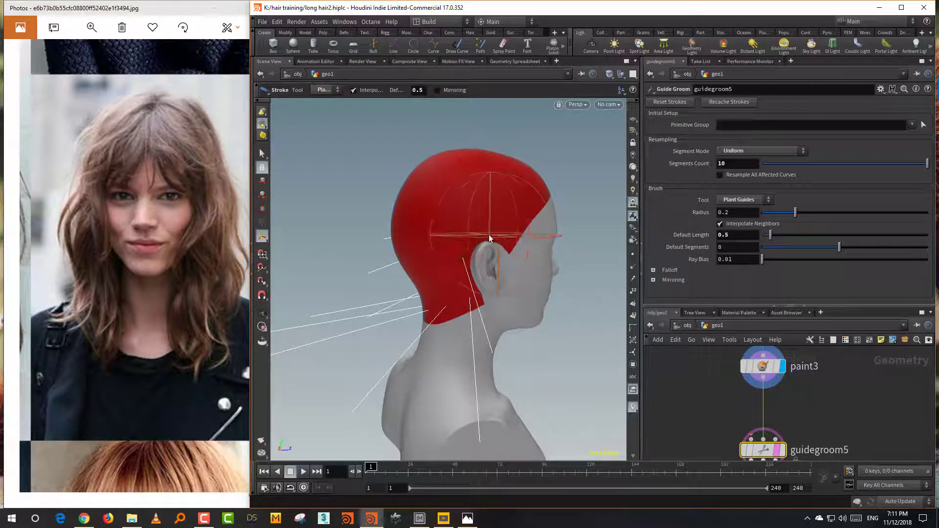
left_click_drag(547, 245, 529, 248, "alt")
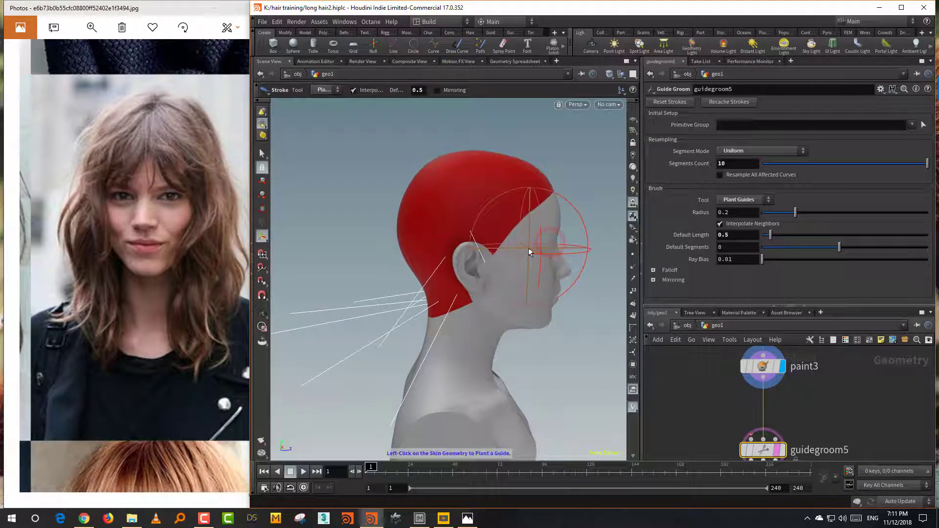
key("ctrl+z")
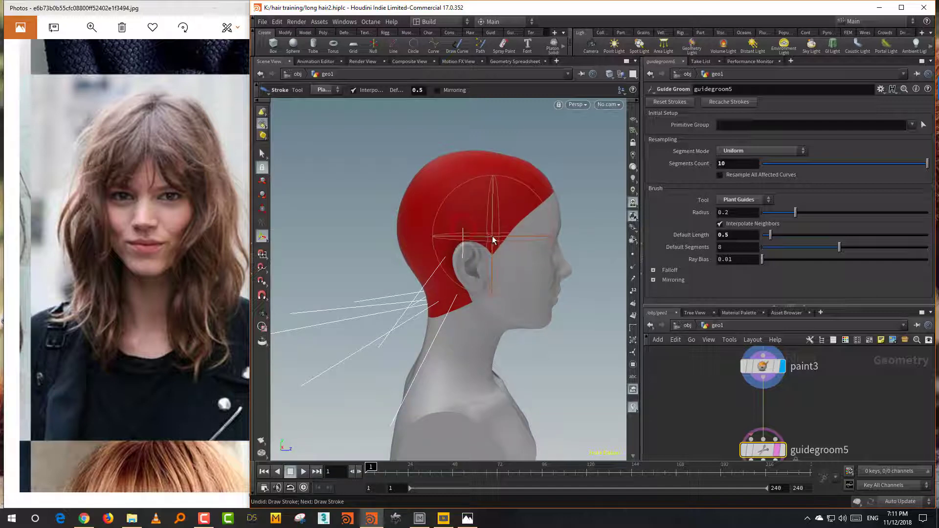
Switch the groom tool to Screen Brush and comb the guides on the blue scalp side down toward the shoulder.
left_click_drag(538, 248, 478, 248, "alt")
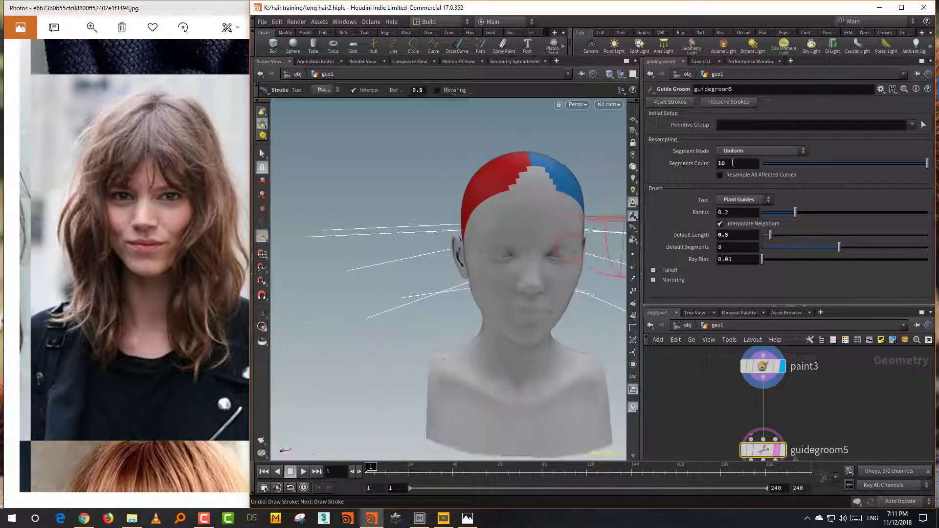
left_click(744, 199)
left_click(746, 214)
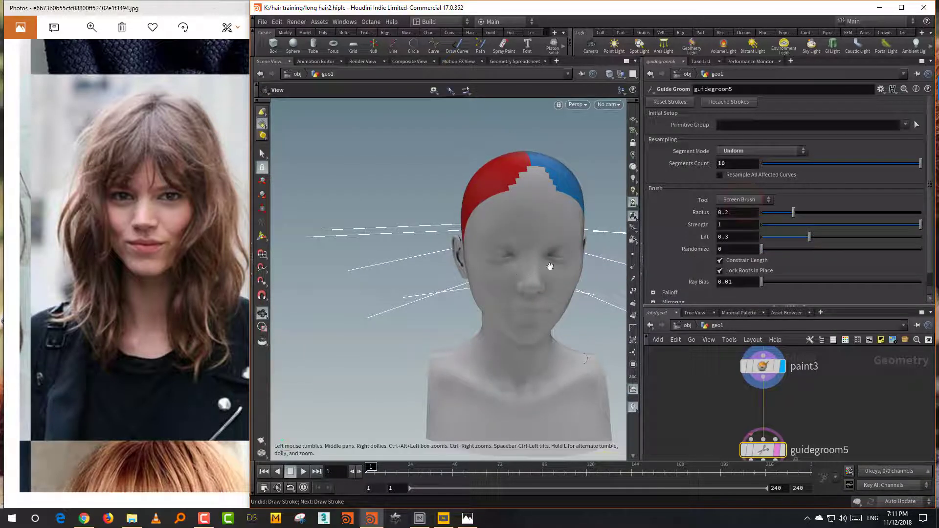
mouse_move(550, 266)
left_mouse_down("alt")
mouse_move(488, 264)
mouse_move(524, 267)
mouse_move(512, 240)
left_mouse_up("alt")
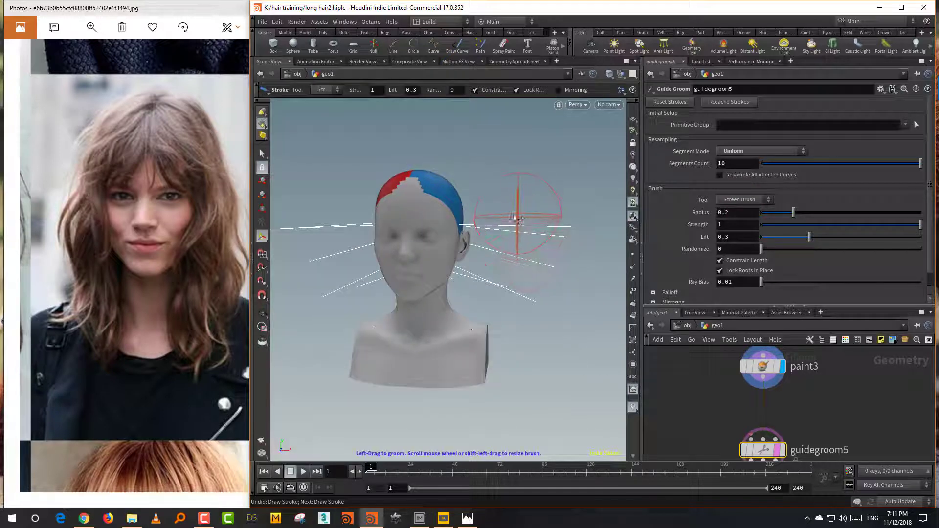
mouse_move(512, 204)
left_mouse_down()
mouse_move(513, 230)
mouse_move(494, 223)
mouse_move(489, 261)
mouse_move(503, 311)
left_mouse_up()
middle_click_drag(794, 400, 776, 382)
mouse_move(517, 324)
left_mouse_down()
mouse_move(504, 311)
mouse_move(524, 295)
mouse_move(473, 319)
mouse_move(493, 336)
mouse_move(482, 283)
left_mouse_up()
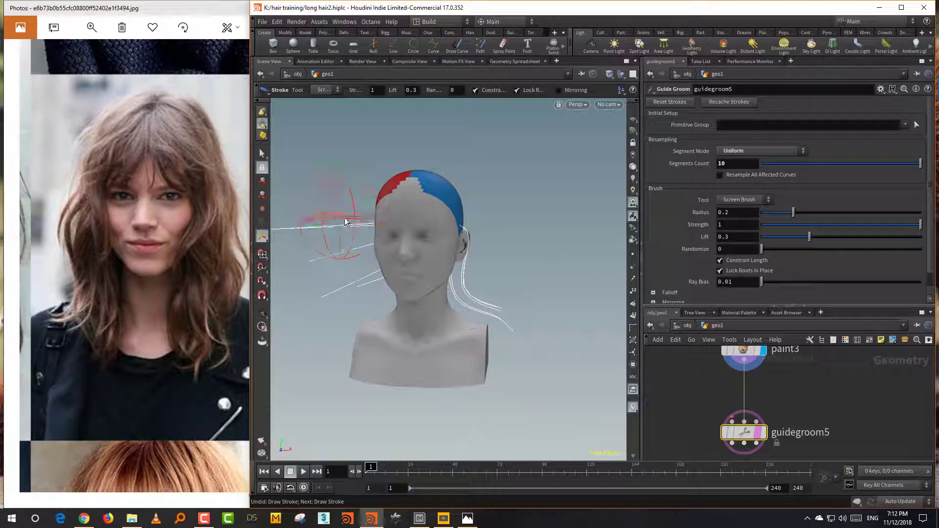
Comb the guides on the red scalp side and the back of the head down along the neck.
key("Escape")
left_click_drag(395, 237, 486, 245)
scroll(447, 238, "down", 3)
key("Return")
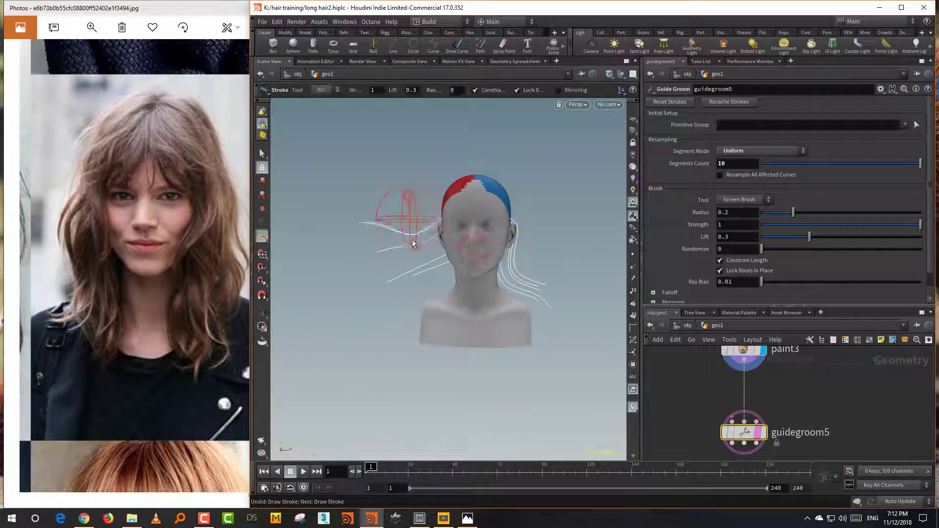
mouse_move(422, 272)
left_mouse_down()
mouse_move(409, 273)
mouse_move(402, 304)
mouse_move(398, 293)
mouse_move(581, 283)
mouse_move(538, 274)
left_mouse_up()
key("Escape")
key("Return")
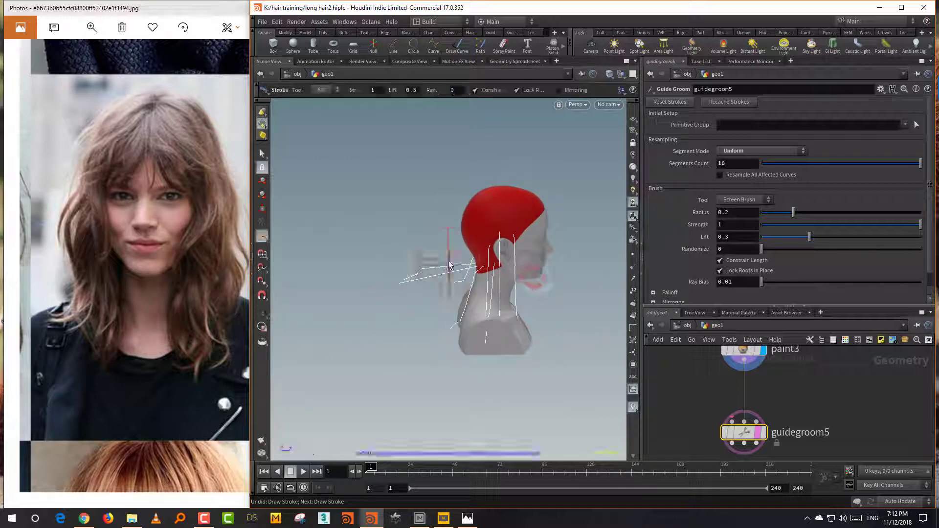
mouse_move(441, 254)
left_mouse_down()
mouse_move(442, 301)
mouse_move(424, 290)
mouse_move(450, 322)
mouse_move(441, 312)
mouse_move(435, 340)
mouse_move(443, 298)
left_mouse_up()
left_click_drag(559, 278, 455, 272, "alt")
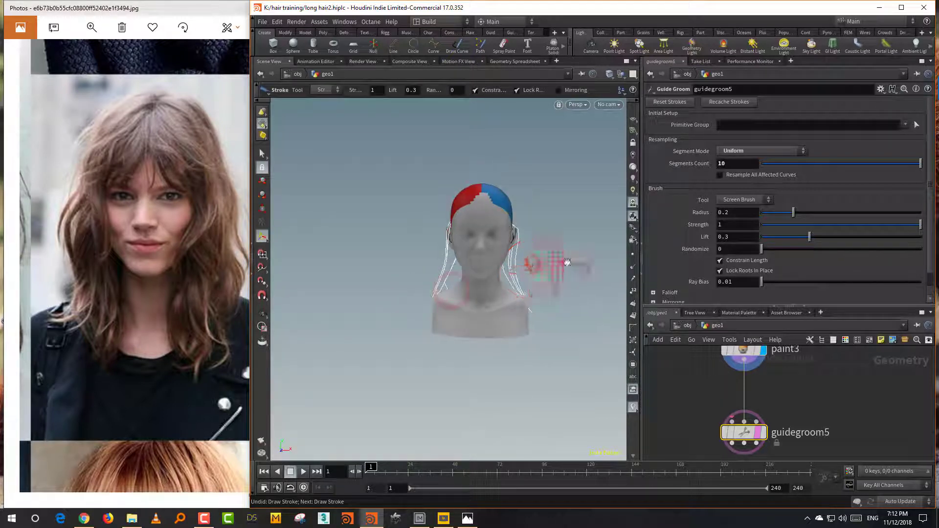
Switch the groom tool to Plant Guides and try planting guides on the red scalp at the back of the head.
mouse_move(553, 267)
left_mouse_down("alt")
mouse_move(463, 273)
mouse_move(573, 304)
mouse_move(577, 287)
mouse_move(562, 284)
left_mouse_up("alt")
mouse_move(568, 211)
left_mouse_down("alt")
mouse_move(584, 212)
mouse_move(593, 245)
mouse_move(549, 279)
left_mouse_up("alt")
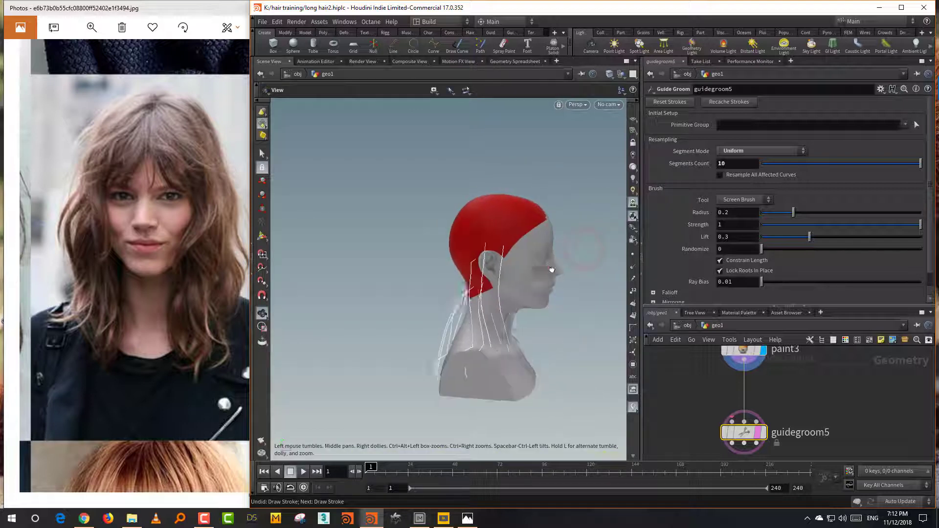
middle_click_drag(549, 279, 569, 278, "alt")
left_click(741, 200)
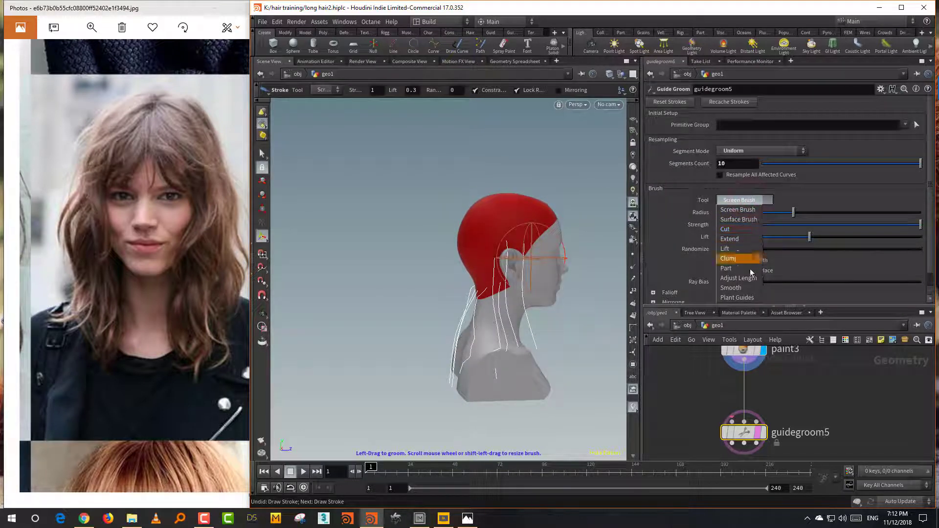
left_click(737, 298)
left_click_drag(534, 300, 551, 296, "alt")
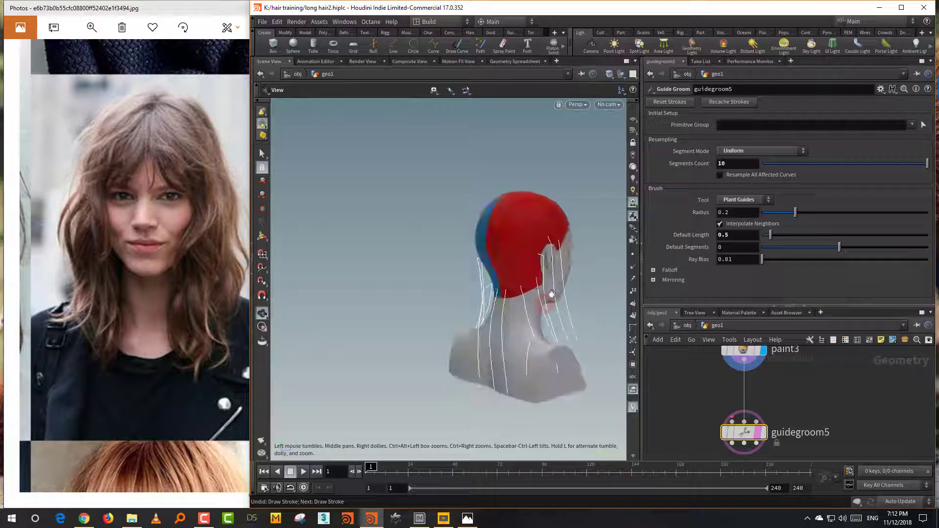
left_click(523, 267)
left_click(503, 269)
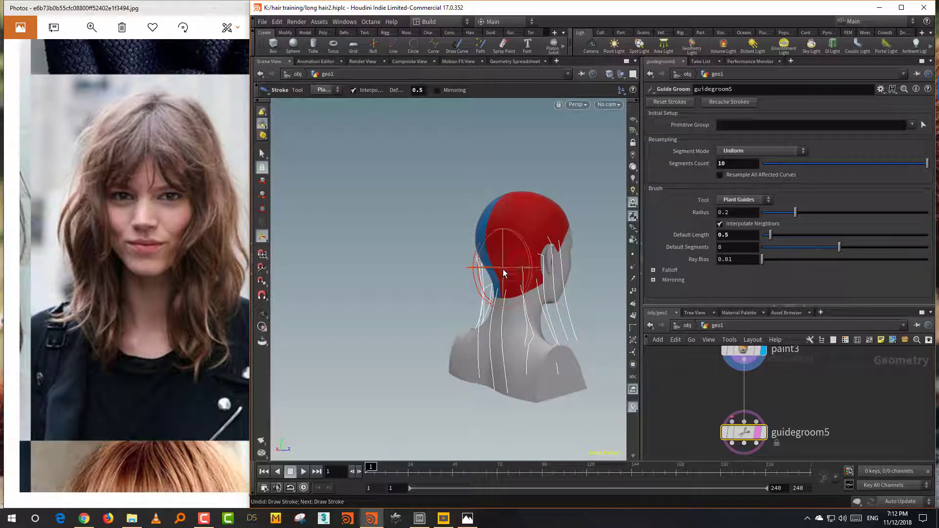
Undo the trial planting, turn off Interpolate Neighbors, and plant guides across the lower back of the head.
key("Escape")
mouse_move(591, 304)
left_mouse_down()
mouse_move(585, 298)
mouse_move(610, 295)
left_mouse_up()
key("Return")
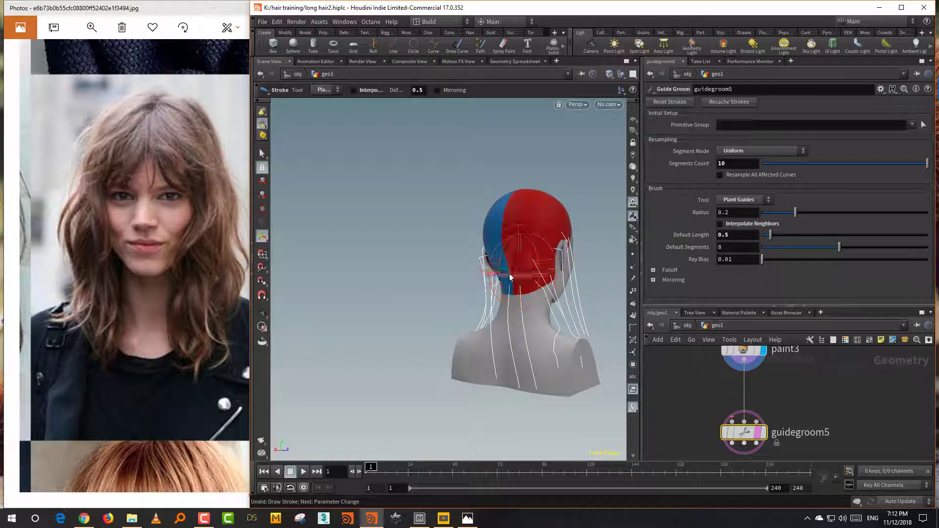
key("ctrl+z")
left_click(516, 263)
left_click_drag(523, 267, 587, 254, "alt")
left_click(529, 261)
middle_click_drag(586, 254, 496, 266, "alt")
Restrict the groom's primitive group to the newly planted back guides, 12-15.
left_click(925, 126)
mouse_move(572, 260)
left_mouse_down()
mouse_move(510, 287)
mouse_move(494, 316)
left_mouse_up()
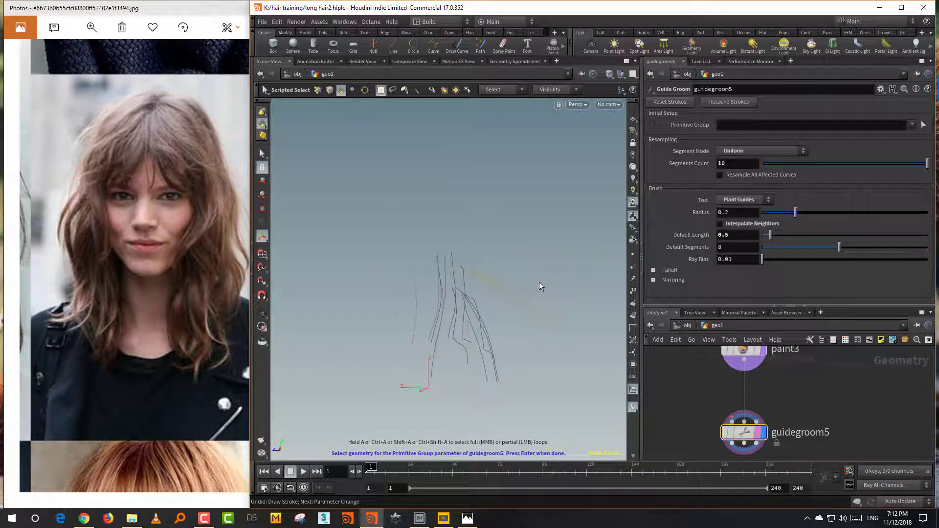
key("Return")
Comb the new back guides down along the neck onto the shoulders with the Screen Brush tool.
left_click(747, 202)
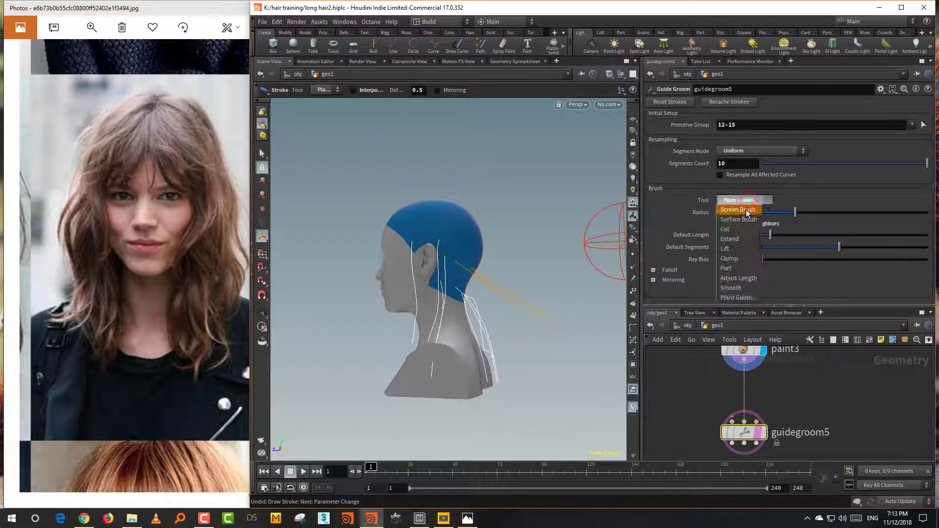
left_click(747, 210)
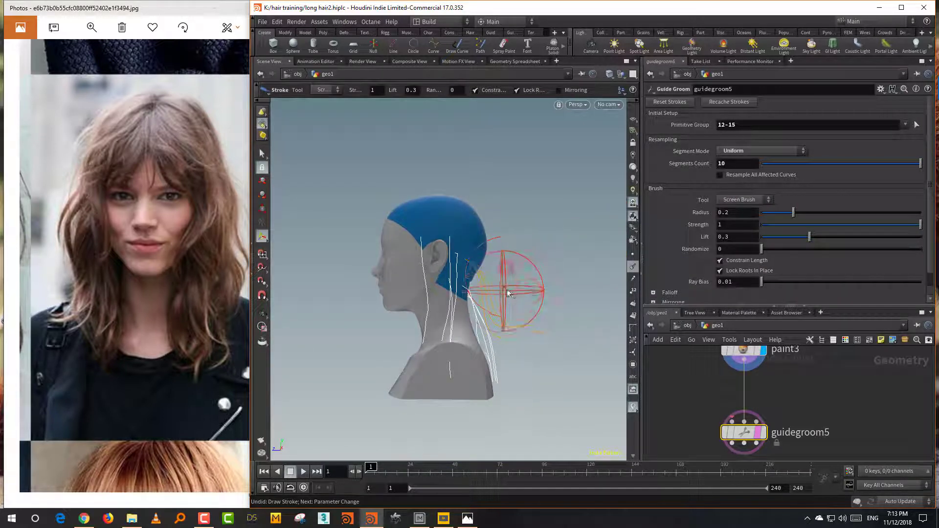
left_click_drag(520, 325, 516, 333, "alt")
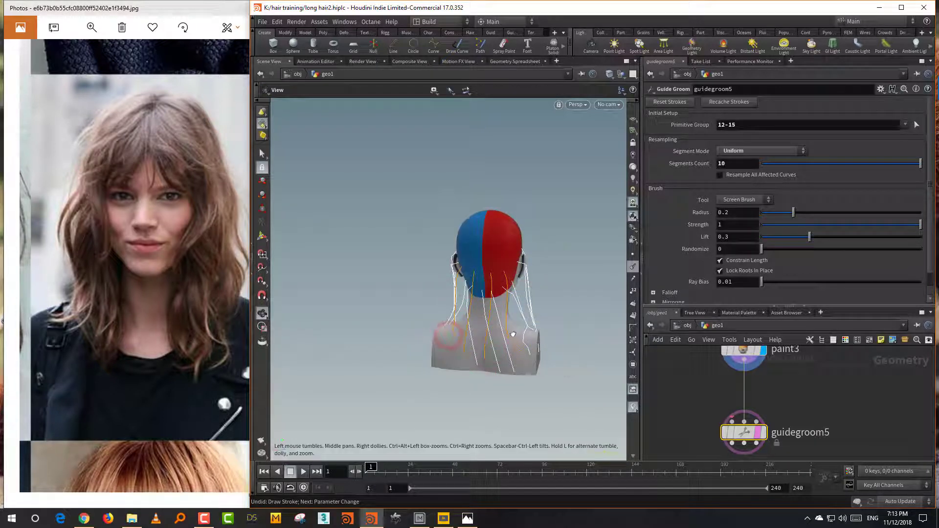
left_click_drag(514, 332, 460, 336, "alt")
left_click(633, 255)
mouse_move(587, 298)
left_mouse_down()
mouse_move(609, 299)
mouse_move(562, 269)
mouse_move(555, 316)
mouse_move(556, 304)
mouse_move(543, 301)
mouse_move(473, 340)
left_mouse_up()
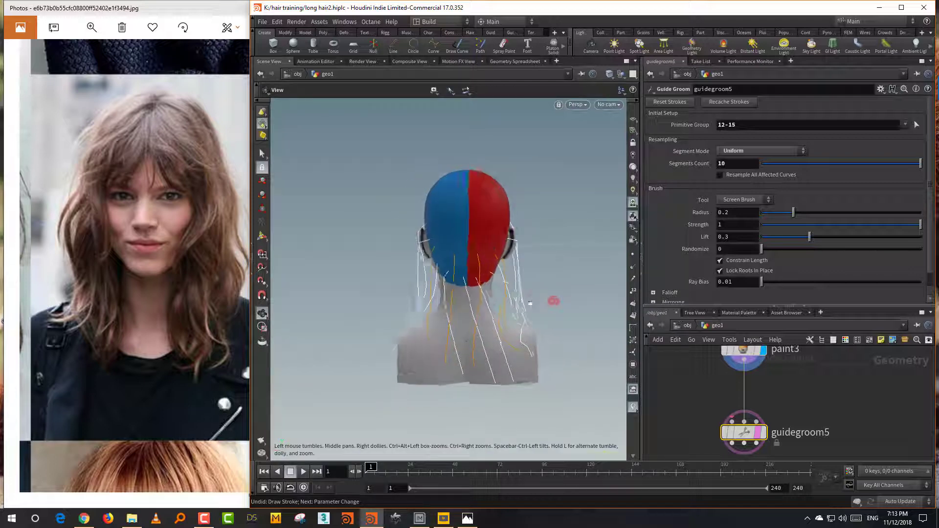
mouse_move(554, 300)
left_mouse_down("alt")
mouse_move(560, 305)
mouse_move(541, 300)
left_mouse_up("alt")
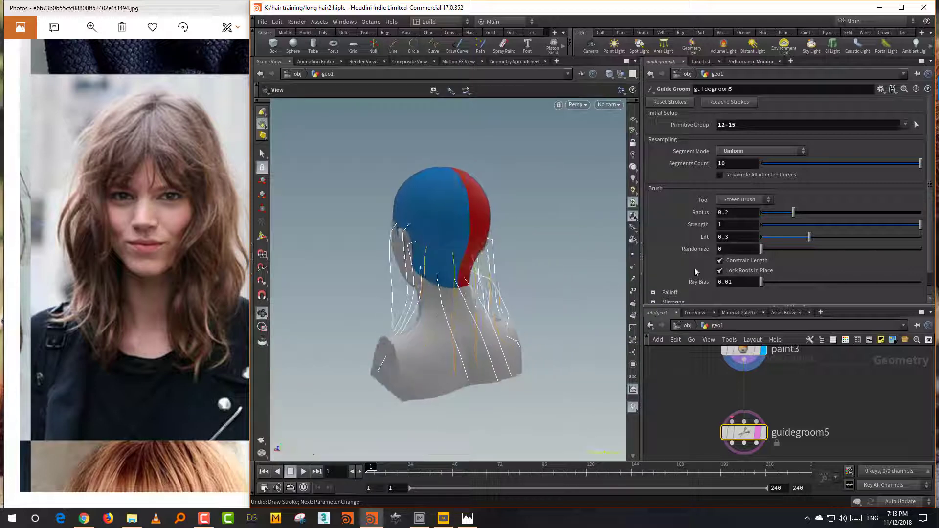
Try planting a guide at the front of the blue scalp, undo it, and set the default guide length to 0.68.
left_click(752, 200)
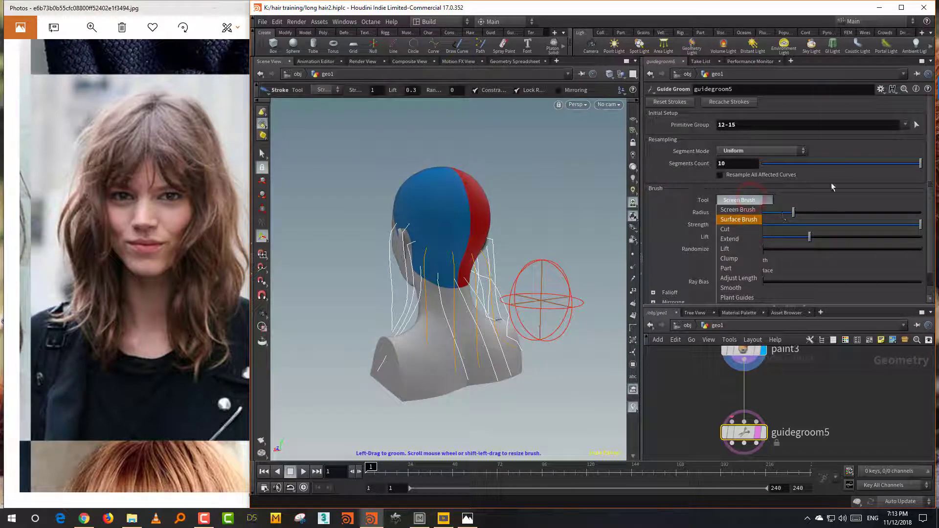
left_click(737, 297)
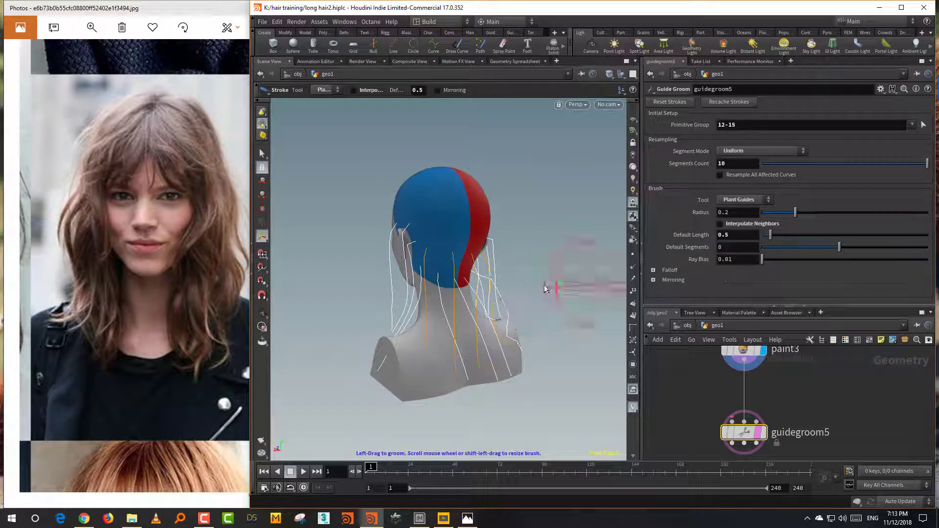
mouse_move(546, 289)
left_mouse_down("alt")
mouse_move(499, 247)
mouse_move(491, 210)
left_mouse_up("alt")
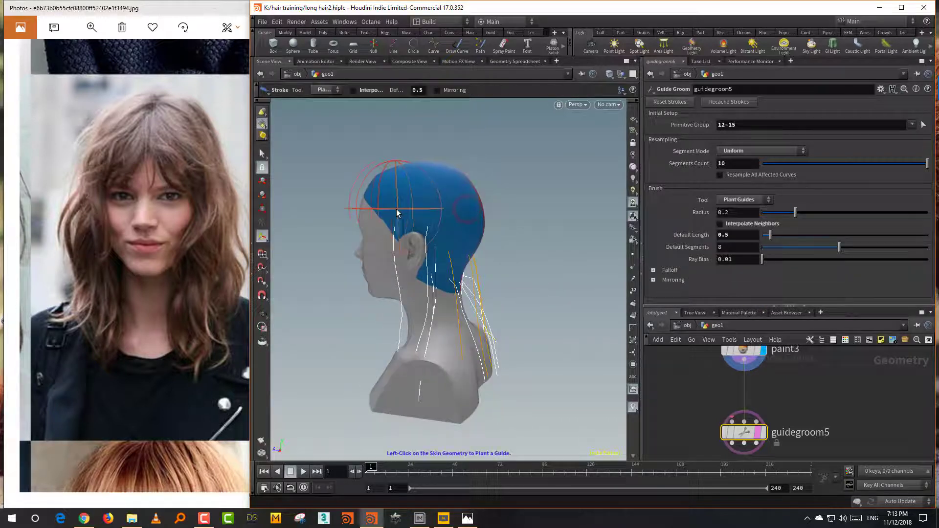
left_click(388, 209)
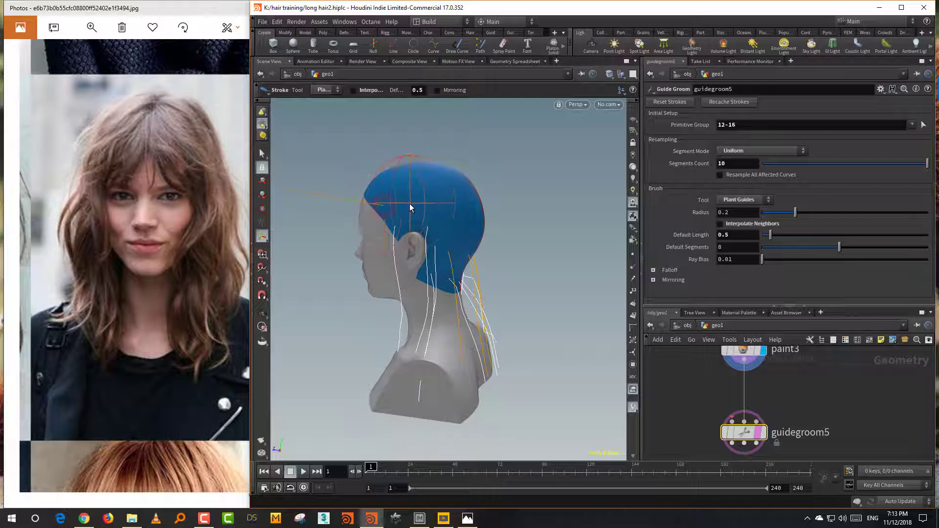
mouse_move(467, 214)
left_mouse_down("alt")
mouse_move(425, 218)
mouse_move(455, 228)
left_mouse_up("alt")
key("ctrl+z")
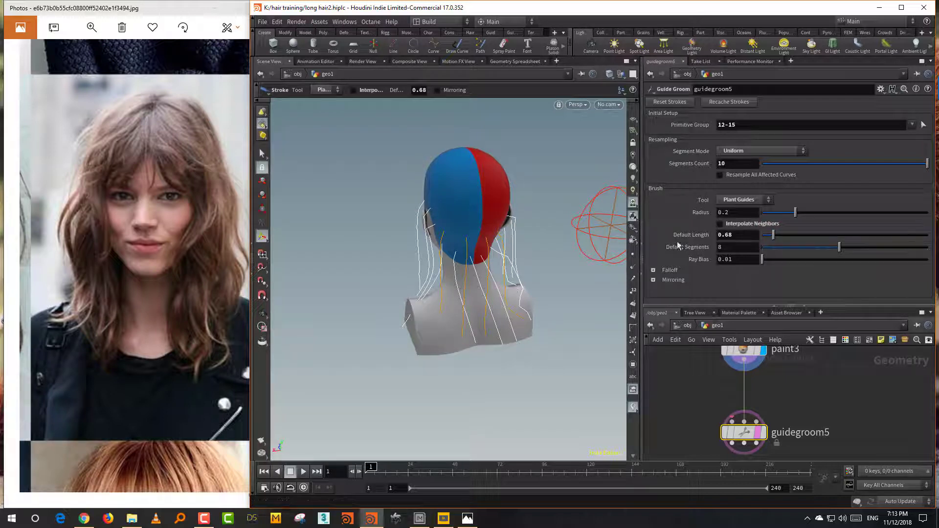
Plant longer guides above the ears on the blue and red scalp sections, undoing a misplaced one.
left_click_drag(470, 212, 408, 195, "alt")
left_click(404, 198)
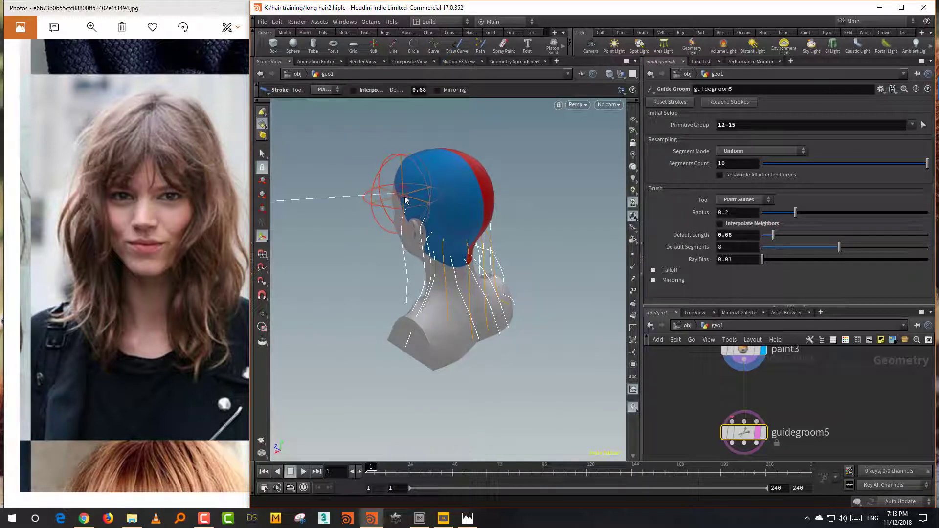
left_click(449, 220)
mouse_move(449, 220)
left_mouse_down("alt")
mouse_move(551, 200)
mouse_move(571, 214)
mouse_move(510, 223)
left_mouse_up("alt")
left_click(570, 214)
key("ctrl+z")
left_click(586, 214)
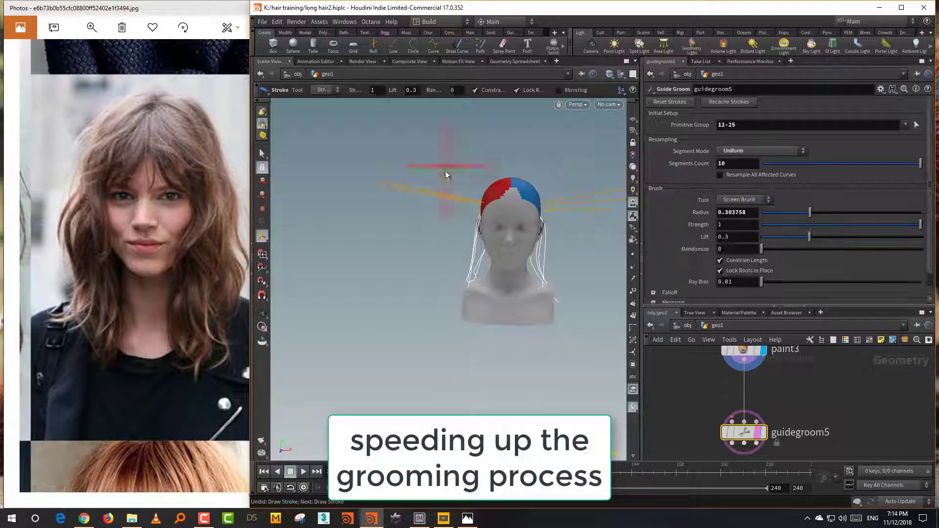
Comb the outstanding side guides down past the ears with Screen Brush at a radius of 0.303758.
left_click_drag(445, 174, 438, 230)
mouse_move(587, 206)
left_mouse_down()
mouse_move(564, 254)
mouse_move(522, 293)
mouse_move(524, 225)
mouse_move(510, 303)
left_mouse_up()
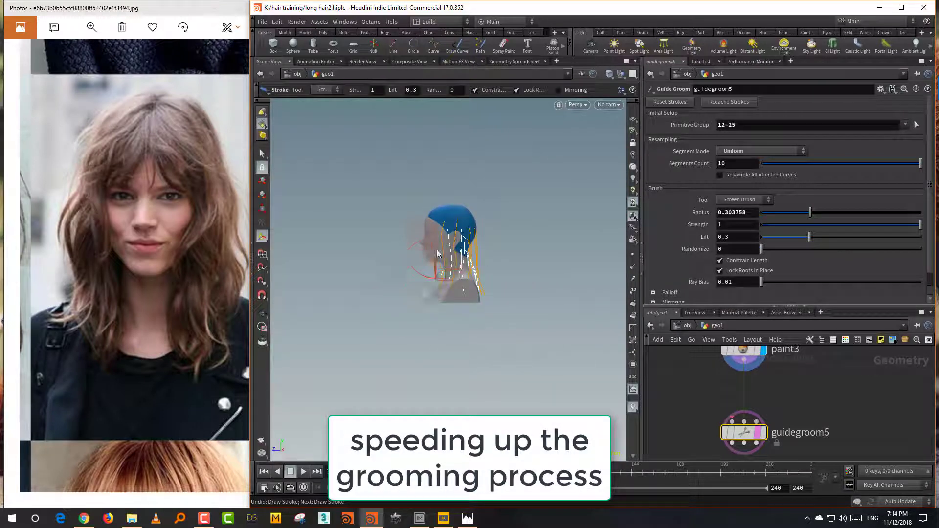
left_click_drag(427, 265, 565, 279, "alt")
Switch to Plant Guides and plant more guides higher up on the back and sides of the scalp.
left_click(745, 200)
left_click_drag(508, 282, 566, 247, "alt")
left_click(739, 298)
left_click(533, 252)
left_click(505, 255)
left_click(494, 261)
mouse_move(499, 264)
left_mouse_down("alt")
mouse_move(580, 277)
mouse_move(590, 296)
left_mouse_up("alt")
left_click(475, 241)
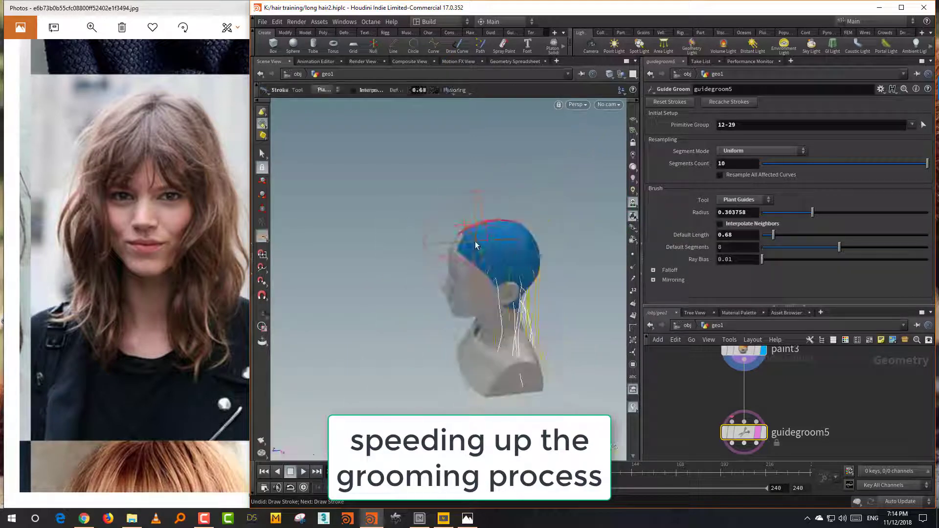
left_click(501, 223)
Switch to Screen Brush and comb the newly planted upper guides down both sides of the head.
left_click_drag(514, 244, 447, 244, "alt")
left_click(745, 200)
left_click(746, 210)
scroll(514, 313, "down", 2)
middle_click_drag(452, 370, 435, 399, "alt")
scroll(509, 220, "up", 3)
mouse_move(509, 196)
left_mouse_down()
mouse_move(498, 254)
mouse_move(509, 357)
left_mouse_up()
left_click_drag(355, 208, 332, 308)
mouse_move(399, 377)
left_mouse_down("alt")
mouse_move(409, 329)
mouse_move(497, 252)
left_mouse_up("alt")
Switch to Adjust Length, set the target length to 2.52, and lengthen the combed guides around the head.
left_click(745, 199)
left_click(744, 244)
left_click_drag(779, 248, 804, 250)
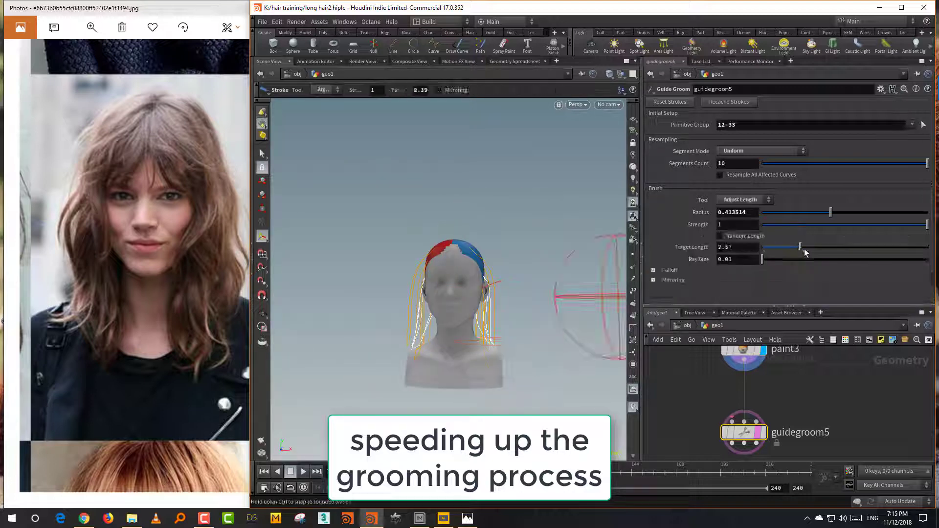
left_click_drag(577, 338, 542, 346, "alt")
scroll(446, 334, "down", 6)
mouse_move(453, 351)
left_mouse_down("alt")
mouse_move(445, 337)
mouse_move(539, 319)
left_mouse_up("alt")
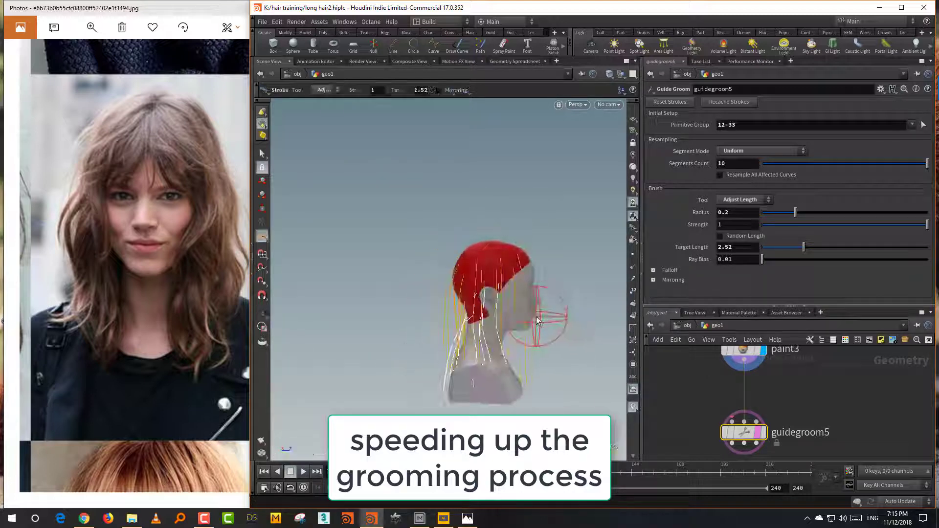
Return to Screen Brush and comb the adjusted guides close to both sides of the face.
left_click(744, 199)
left_click(740, 211)
mouse_move(529, 314)
right_mouse_down("alt")
mouse_move(577, 267)
mouse_move(511, 319)
right_mouse_up("alt")
left_click_drag(511, 319, 356, 348, "alt")
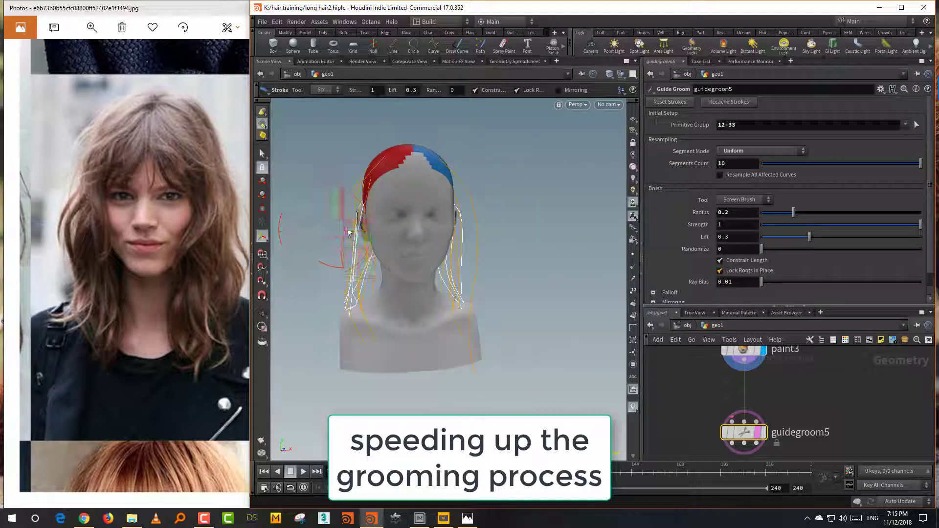
mouse_move(488, 308)
left_mouse_down("alt")
mouse_move(519, 289)
mouse_move(499, 245)
left_mouse_up("alt")
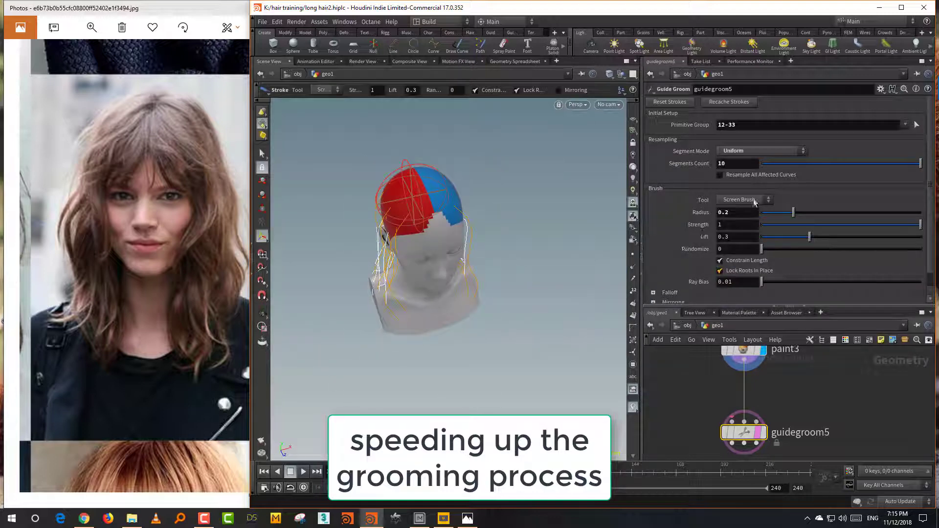
Switch to Plant Guides and plant a row of guides on each side of the parting on top of the head.
left_click(745, 199)
left_click(739, 278)
left_click(744, 200)
left_click(737, 298)
mouse_move(538, 293)
left_mouse_down("alt")
mouse_move(489, 235)
mouse_move(481, 199)
mouse_move(436, 193)
mouse_move(379, 302)
left_mouse_up("alt")
left_click(436, 193)
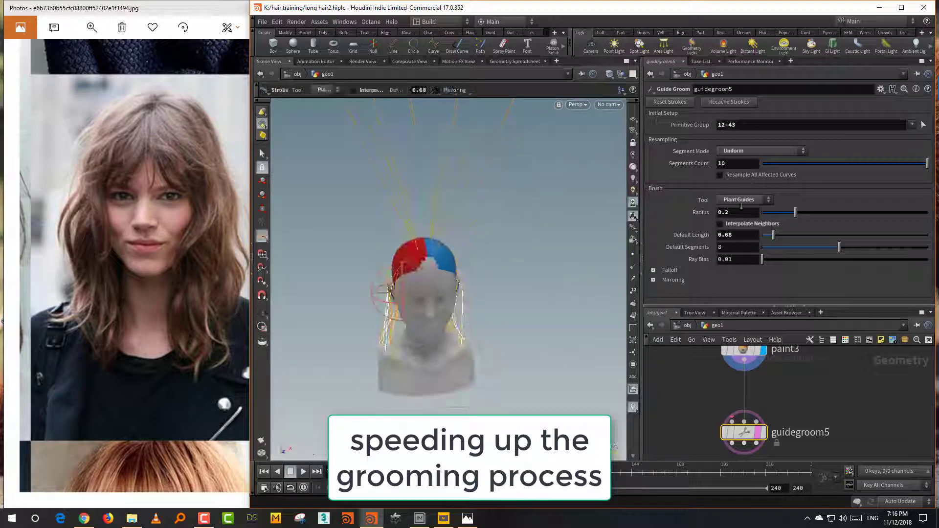
Restrict the primitive group to the blue-side parting guides, 39-43, and switch to Adjust Length for them.
left_click(744, 199)
left_click(740, 210)
left_click(763, 432)
left_click(745, 200)
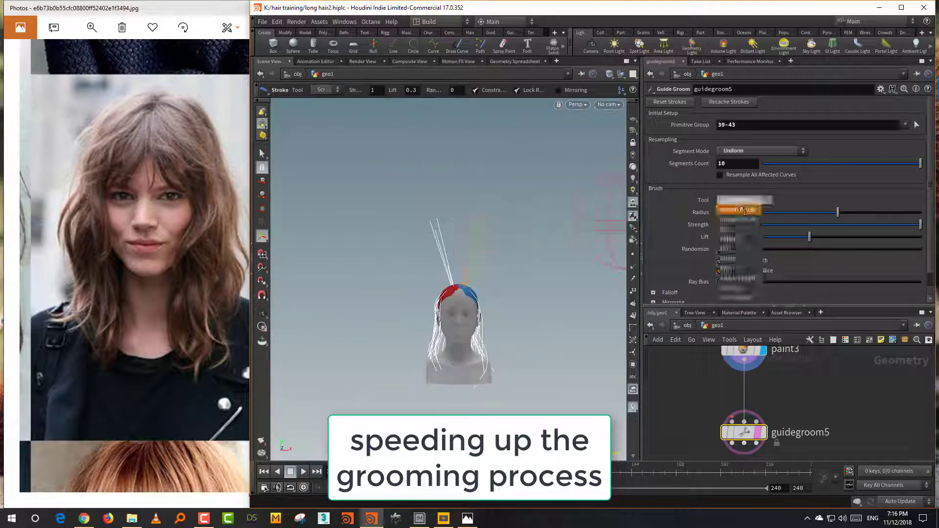
left_click(739, 278)
Comb the blue-side parting guides down over the side and back of the head with Screen Brush.
left_click(745, 200)
left_click(740, 209)
left_click_drag(499, 267, 520, 348)
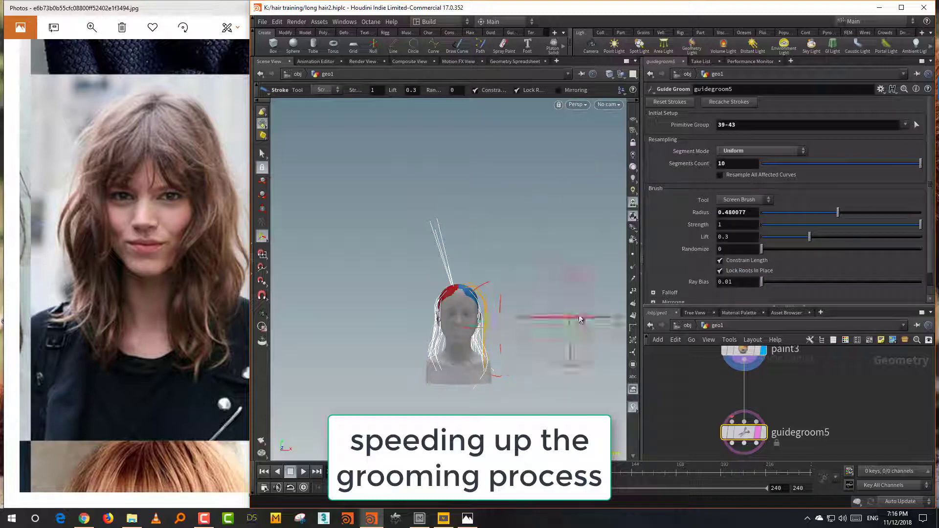
mouse_move(581, 317)
left_mouse_down("alt")
mouse_move(521, 327)
mouse_move(594, 334)
mouse_move(572, 337)
left_mouse_up("alt")
scroll(572, 338, "up", 5)
left_click_drag(526, 300, 455, 294, "alt")
scroll(451, 151, "down", 5)
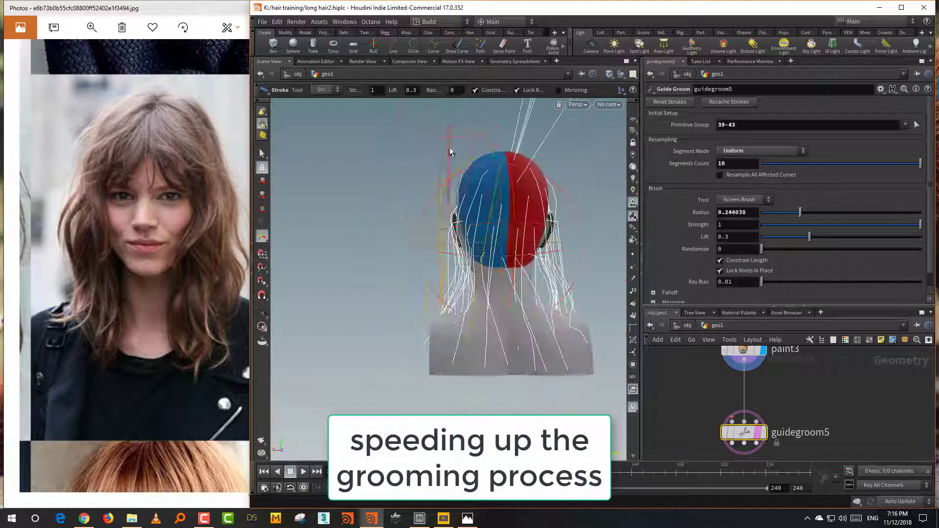
mouse_move(453, 143)
left_mouse_down()
mouse_move(451, 259)
mouse_move(394, 375)
mouse_move(357, 340)
mouse_move(474, 256)
mouse_move(457, 265)
left_mouse_up()
Set the primitive group to the red-side parting guides, 34-38, and comb them down beside the face.
left_click(744, 200)
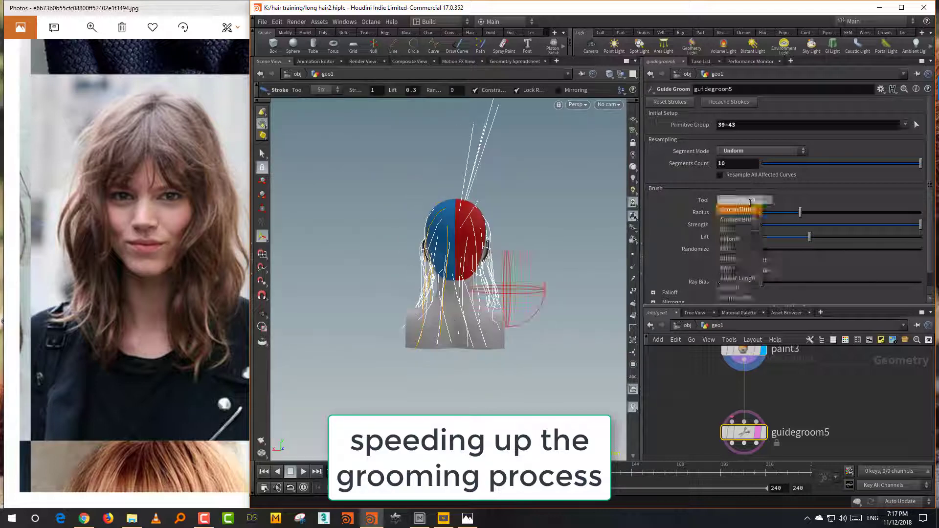
left_click(740, 209)
left_click(916, 124)
key("Return")
mouse_move(535, 179)
left_mouse_down("alt")
mouse_move(503, 277)
mouse_move(509, 264)
mouse_move(419, 301)
left_mouse_up("alt")
mouse_move(411, 345)
left_mouse_down("alt")
mouse_move(396, 294)
mouse_move(607, 220)
mouse_move(597, 283)
mouse_move(540, 273)
mouse_move(470, 220)
left_mouse_up("alt")
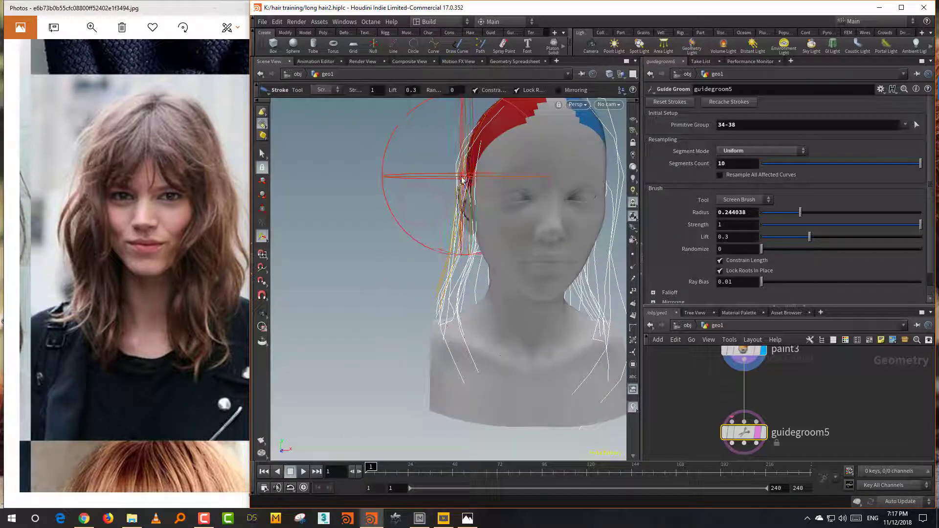
mouse_move(439, 308)
left_mouse_down("alt")
mouse_move(512, 273)
mouse_move(478, 267)
mouse_move(461, 227)
mouse_move(474, 248)
mouse_move(510, 211)
mouse_move(495, 241)
mouse_move(465, 236)
mouse_move(441, 247)
left_mouse_up("alt")
scroll(510, 272, "down", 3)
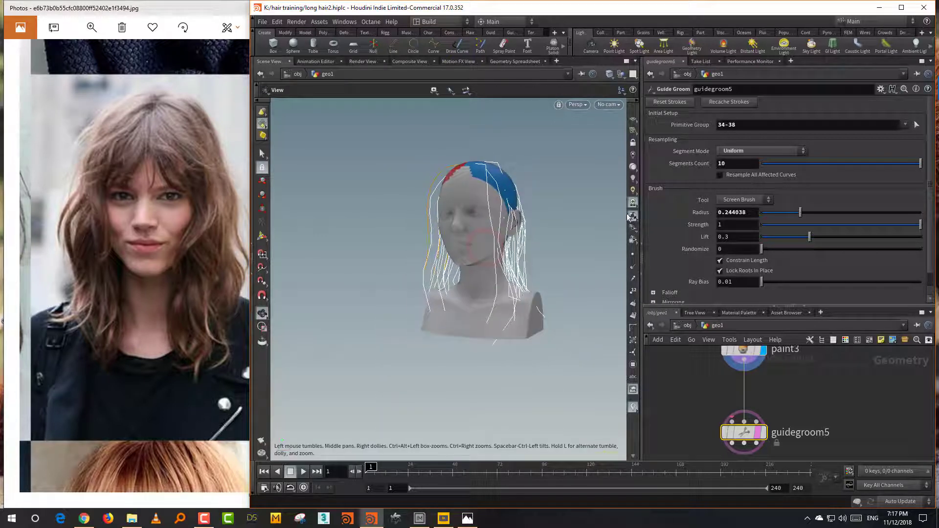
Switch to Adjust Length with a target length of 3.49 and brush the front guides on the red side.
left_click(760, 201)
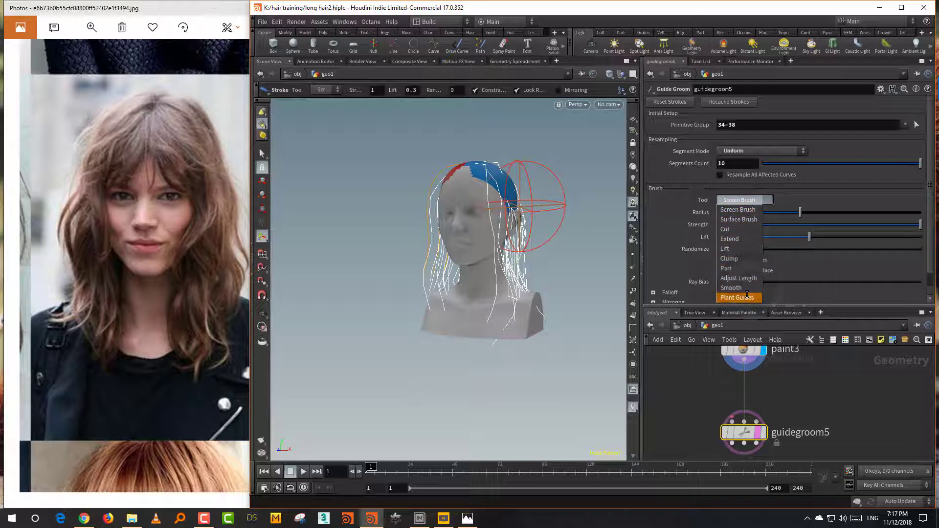
left_click(739, 278)
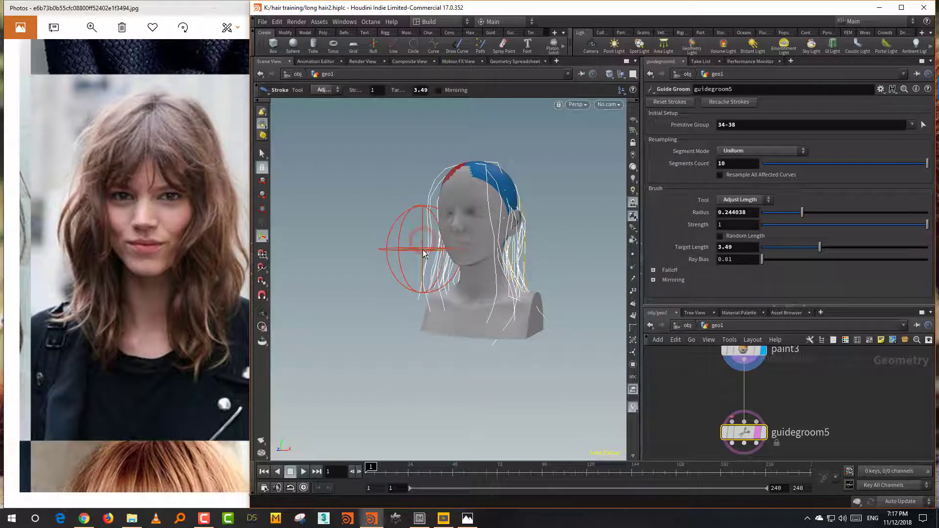
left_click_drag(423, 251, 425, 255)
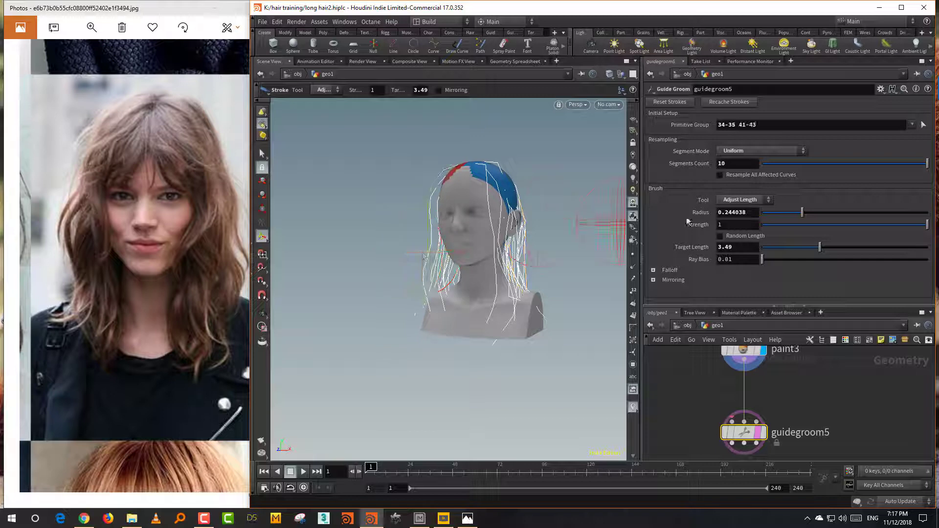
Comb guides 34-35 and 41-43 around the parting with Screen Brush and clear the primitive group.
left_click(747, 205)
left_click(739, 195)
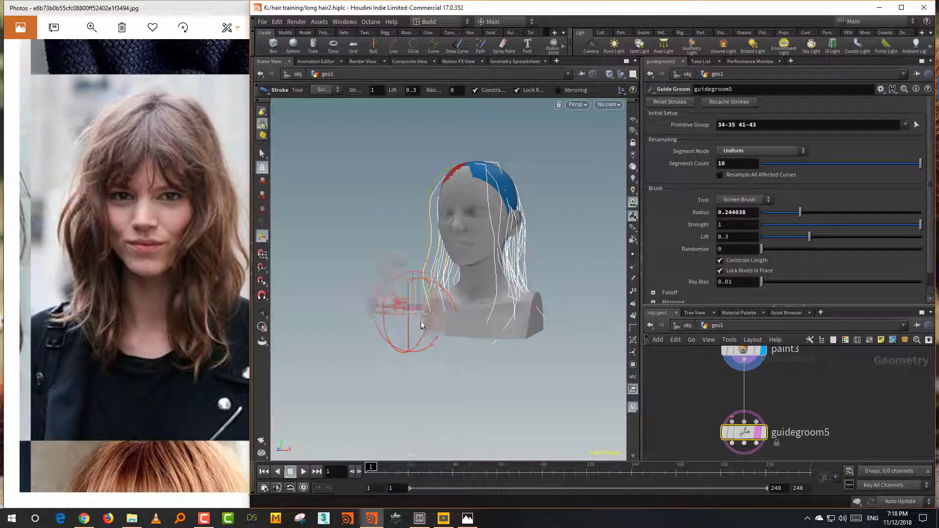
key("Escape")
mouse_move(430, 328)
left_mouse_down()
mouse_move(467, 290)
mouse_move(442, 177)
left_mouse_up()
key("Return")
key("Escape")
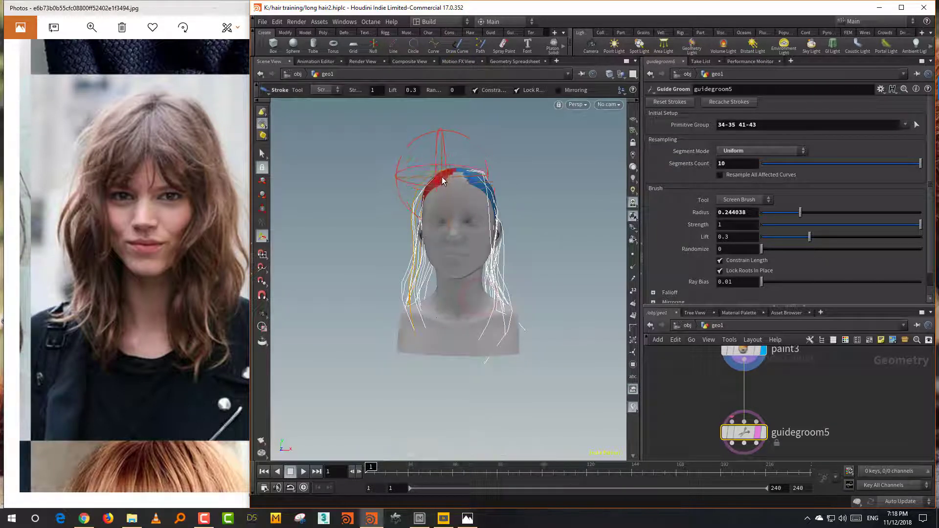
left_click_drag(470, 212, 543, 235)
key("Return")
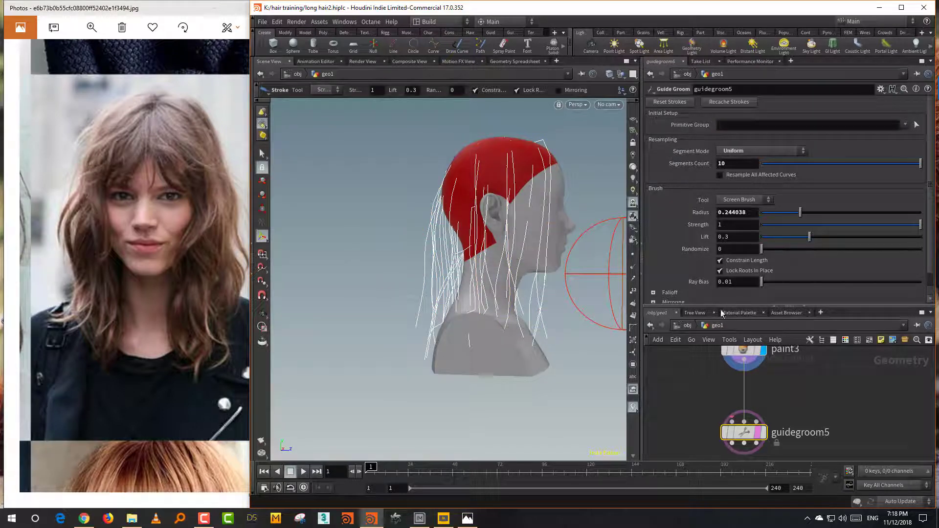
Add a second Guide Groom node fed by guidegroom5 and make it the displayed node for grooming.
left_click_drag(722, 308, 724, 191)
key("Tab")
mouse_move(782, 313)
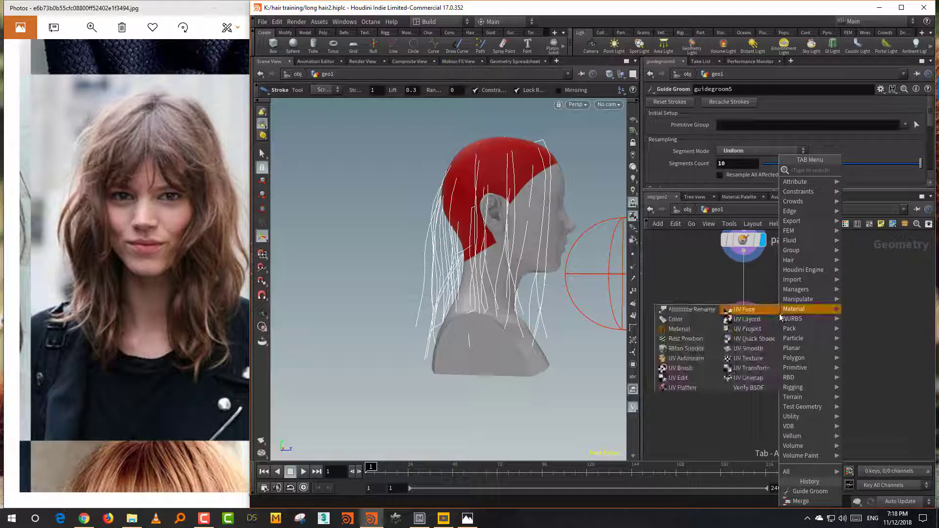
type("guide")
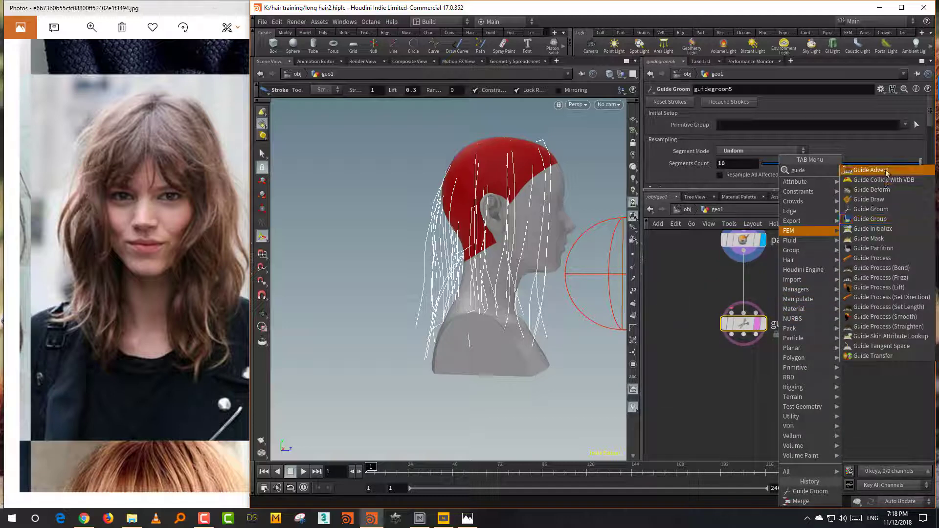
left_click(893, 221)
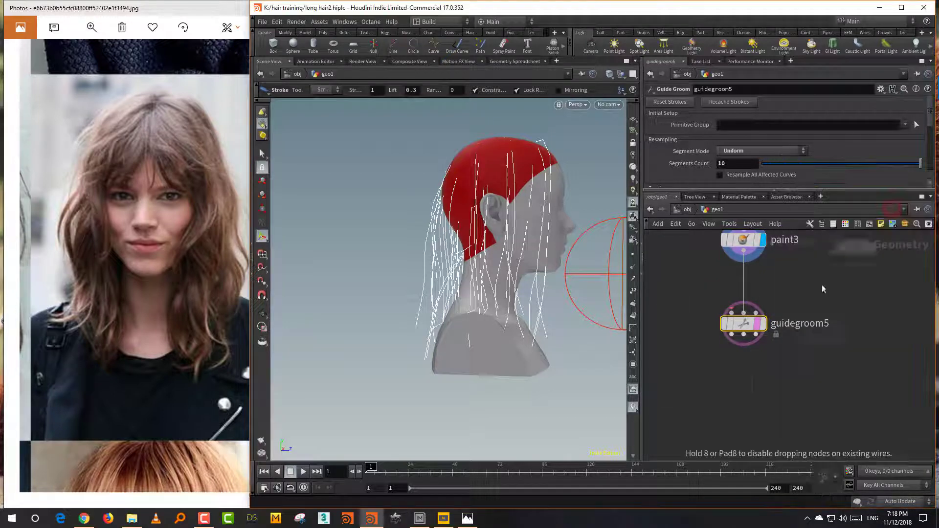
left_click(738, 404)
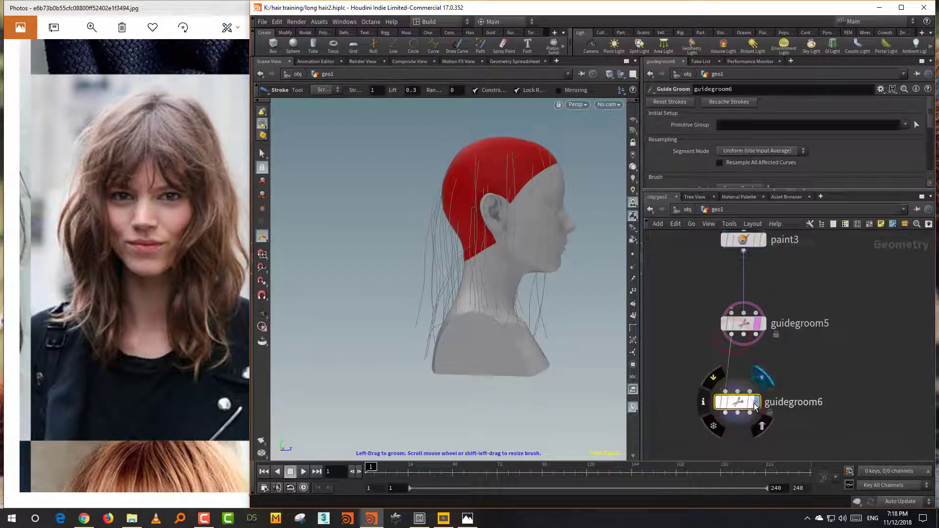
middle_click_drag(799, 307, 786, 373)
left_click(749, 306)
middle_click_drag(756, 315, 753, 245)
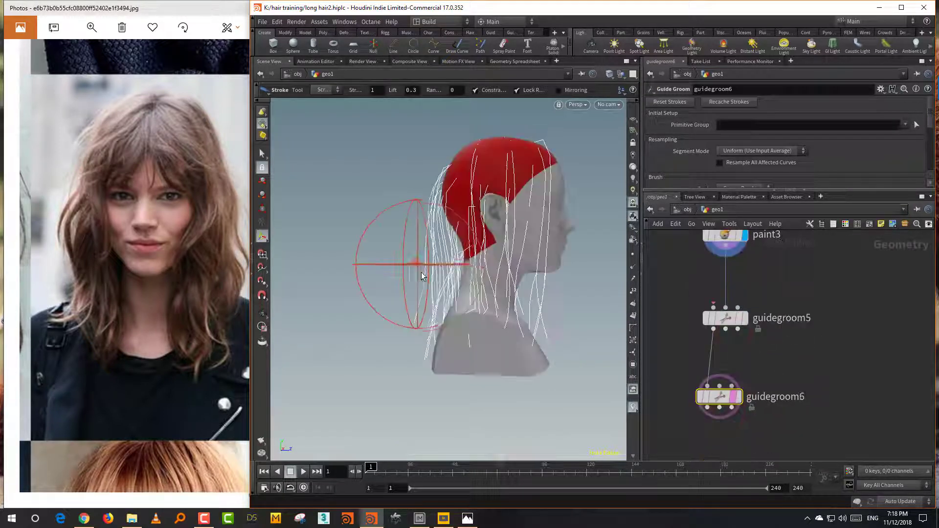
Comb the guides at the back of the head with Screen Brush so they follow the neck and shoulders.
mouse_move(421, 258)
left_mouse_down()
mouse_move(388, 314)
mouse_move(414, 347)
mouse_move(425, 342)
mouse_move(431, 272)
mouse_move(431, 313)
mouse_move(442, 272)
mouse_move(419, 267)
mouse_move(443, 280)
left_mouse_up()
mouse_move(570, 268)
left_mouse_down("alt")
mouse_move(522, 268)
mouse_move(451, 226)
left_mouse_up("alt")
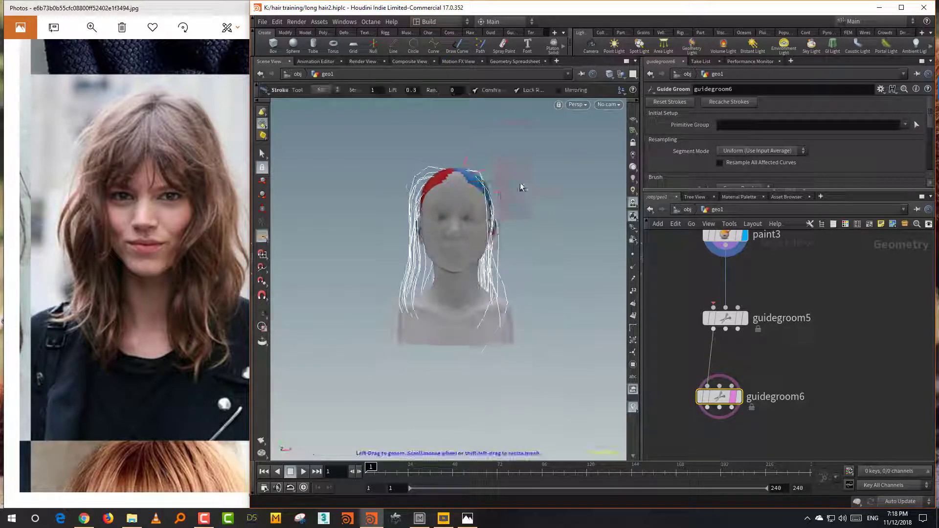
mouse_move(558, 259)
left_mouse_down("alt")
mouse_move(501, 254)
mouse_move(541, 216)
mouse_move(526, 297)
left_mouse_up("alt")
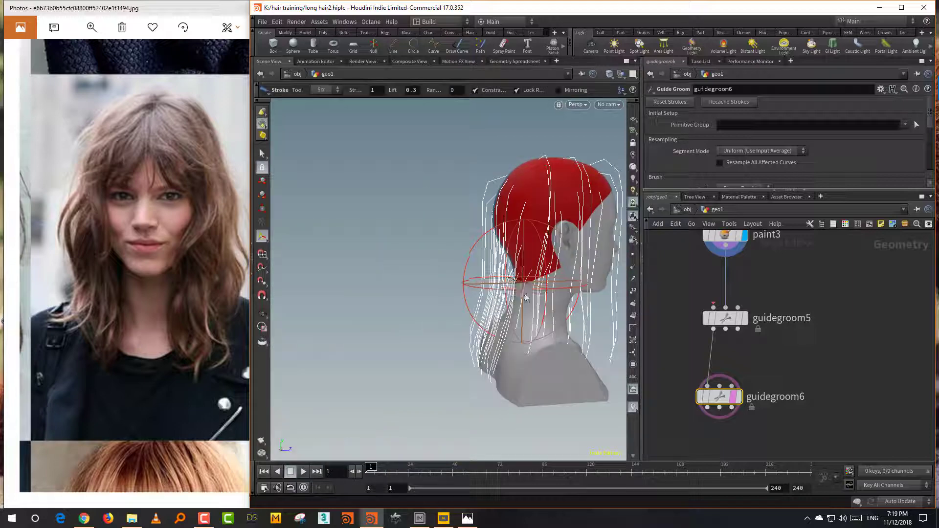
mouse_move(519, 359)
left_mouse_down("alt")
mouse_move(571, 327)
mouse_move(570, 316)
left_mouse_up("alt")
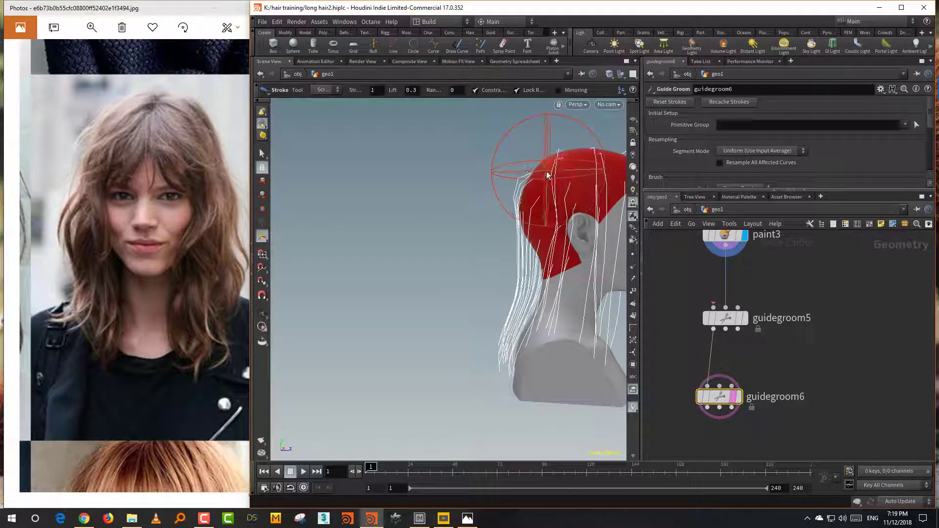
left_click_drag(549, 177, 562, 204, "alt")
Shape the guides on both sides of the parting with Screen Brush so they fall evenly beside the face.
key("g")
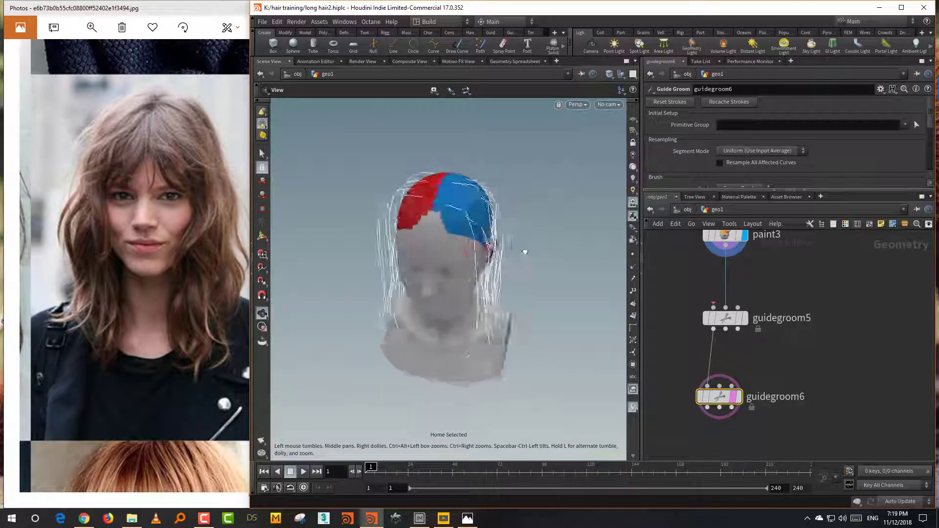
left_click_drag(524, 252, 535, 233)
key("Return")
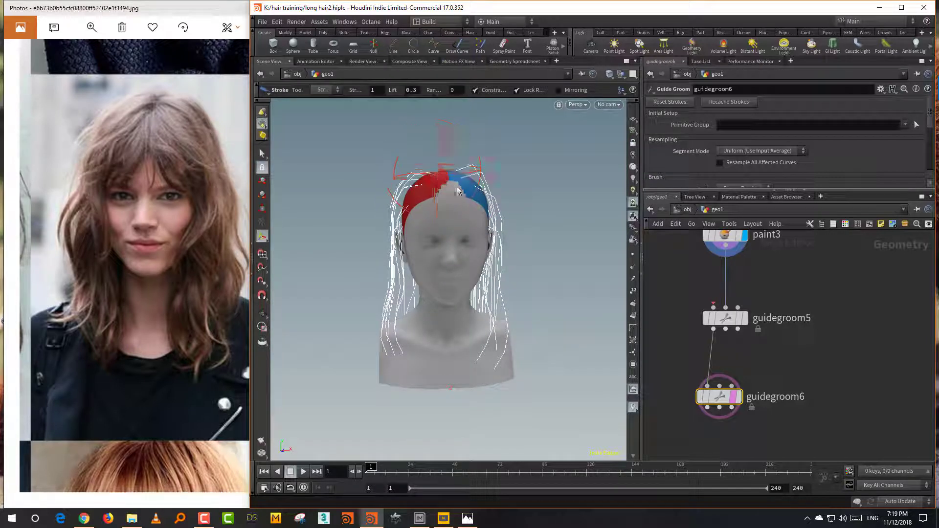
key("Escape")
mouse_move(459, 190)
left_mouse_down()
mouse_move(579, 204)
mouse_move(532, 235)
left_mouse_up()
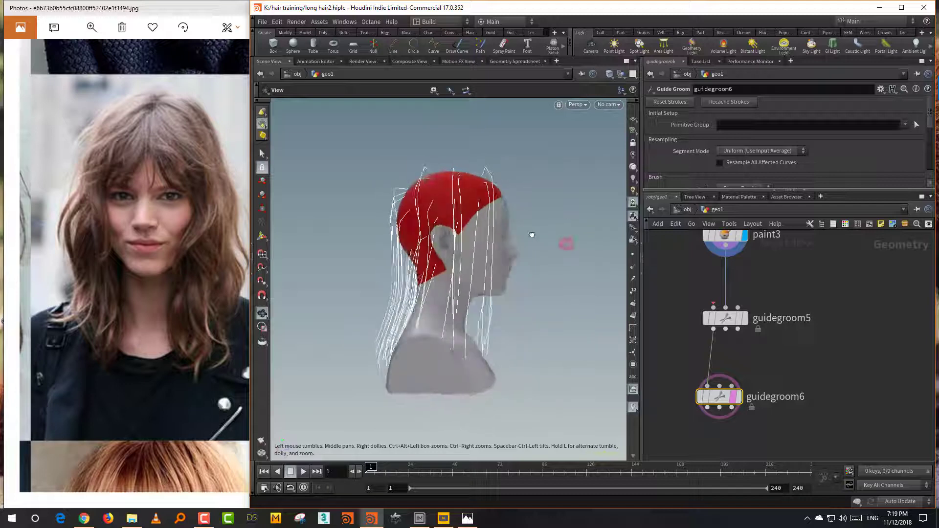
key("Return")
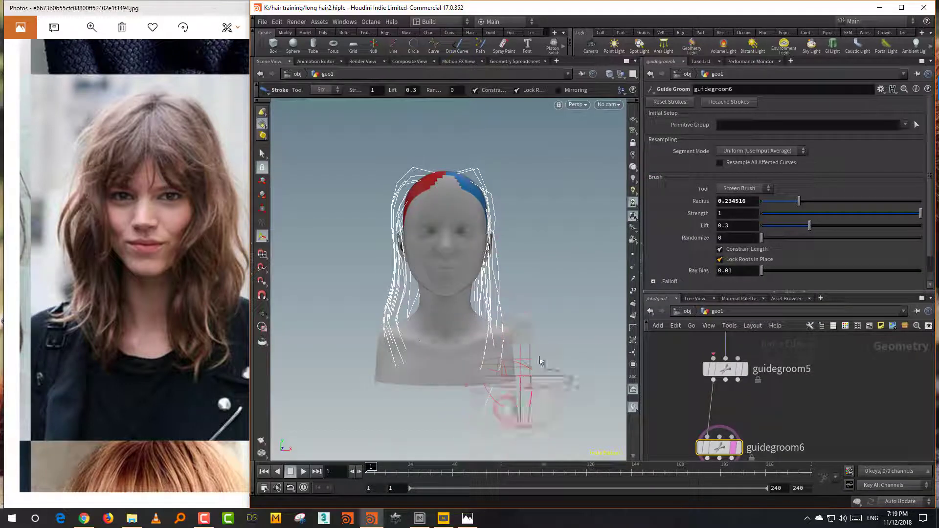
key("Escape")
key("Return")
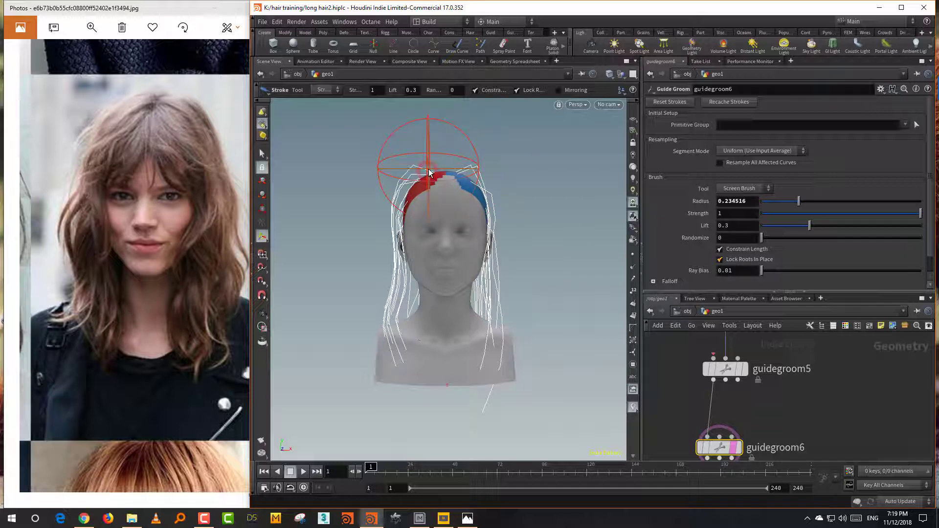
key("Escape")
mouse_move(500, 172)
left_mouse_down()
mouse_move(522, 172)
mouse_move(473, 241)
mouse_move(487, 247)
mouse_move(483, 216)
mouse_move(537, 199)
mouse_move(480, 191)
mouse_move(515, 180)
mouse_move(517, 208)
left_mouse_up()
middle_click_drag(517, 208, 497, 237)
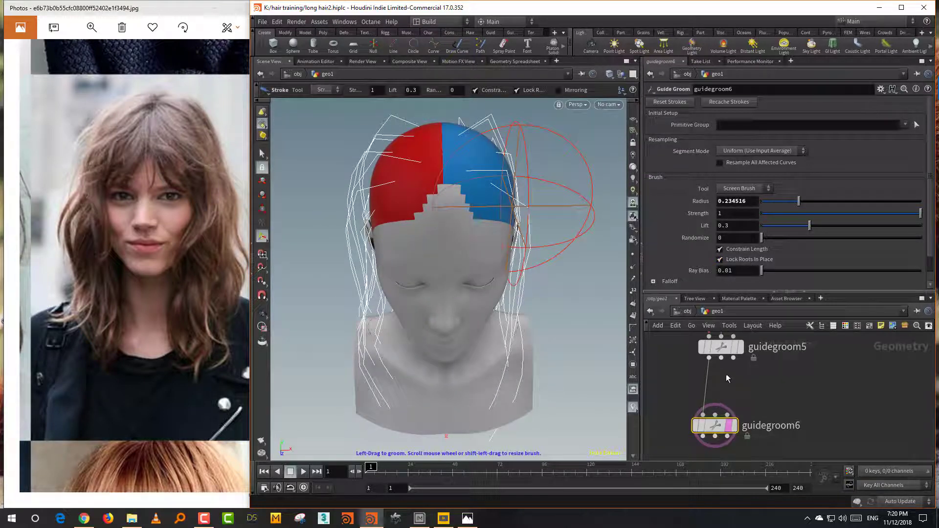
Switch the brush to Plant Guides with Uniform segment mode and a default length of 0.18.
left_click(754, 189)
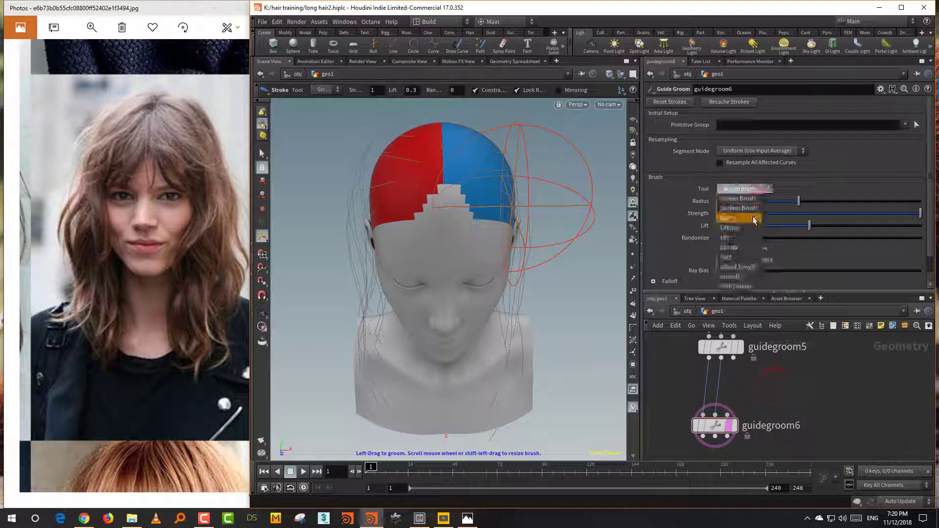
left_click(737, 287)
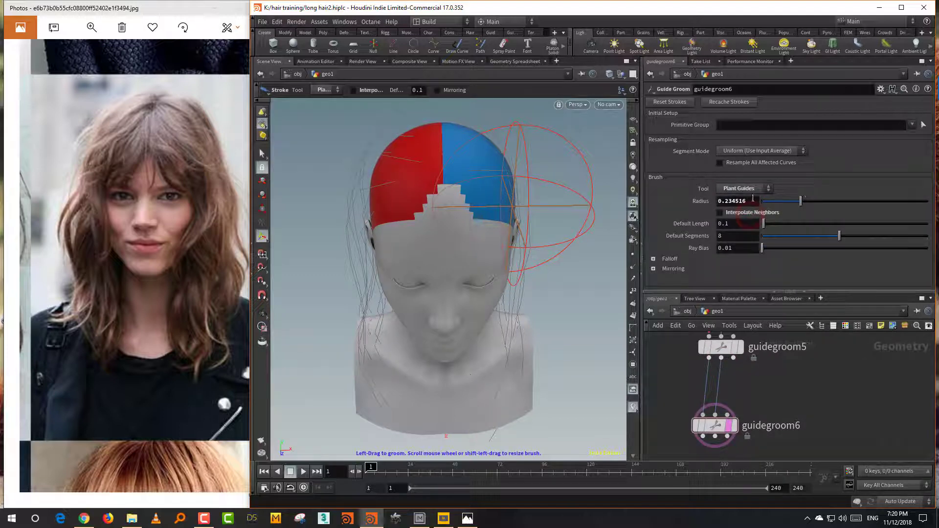
left_click(772, 151)
left_click(771, 155)
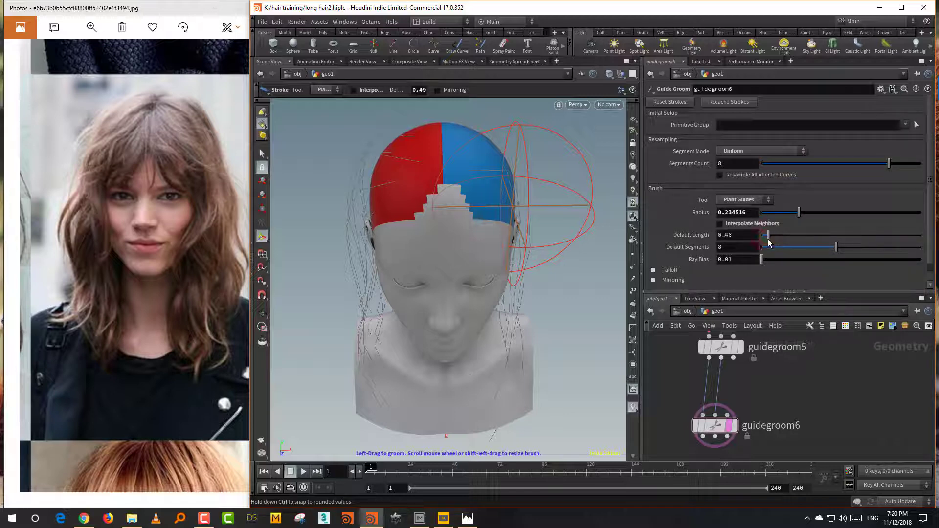
left_click_drag(767, 242, 765, 242)
mouse_move(493, 297)
left_mouse_down("alt")
mouse_move(494, 281)
mouse_move(495, 313)
left_mouse_up("alt")
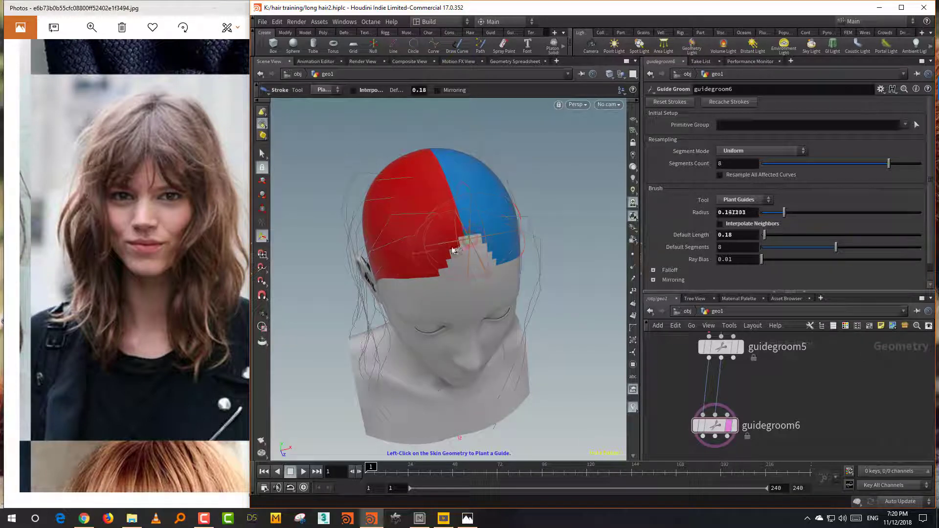
Set the segments count to 10 and plant short fringe guides along the front hairline on both sides of the parting.
left_click_drag(449, 269, 459, 239, "alt")
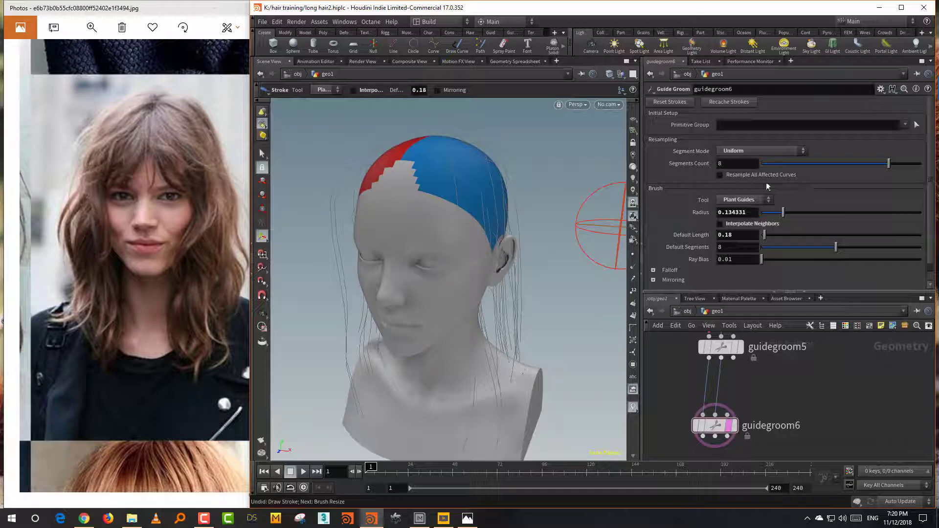
key("Escape")
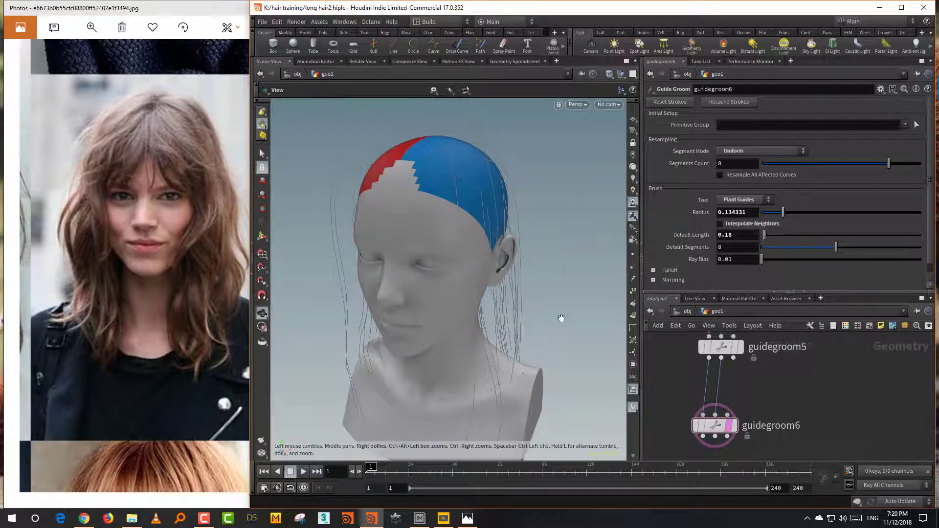
left_click_drag(562, 319, 606, 306)
left_click(633, 255)
left_click_drag(578, 269, 608, 266, "alt")
left_click(634, 256)
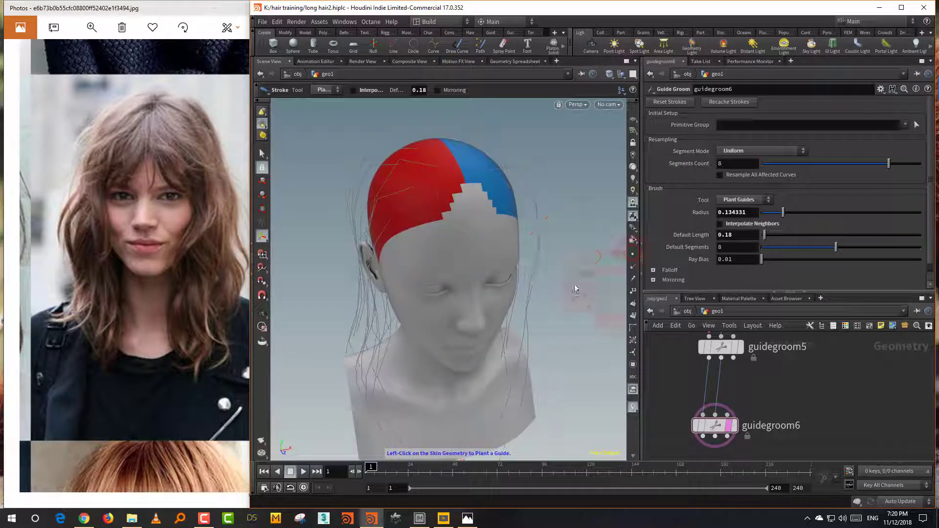
left_click(447, 179)
left_click_drag(540, 219, 506, 204, "alt")
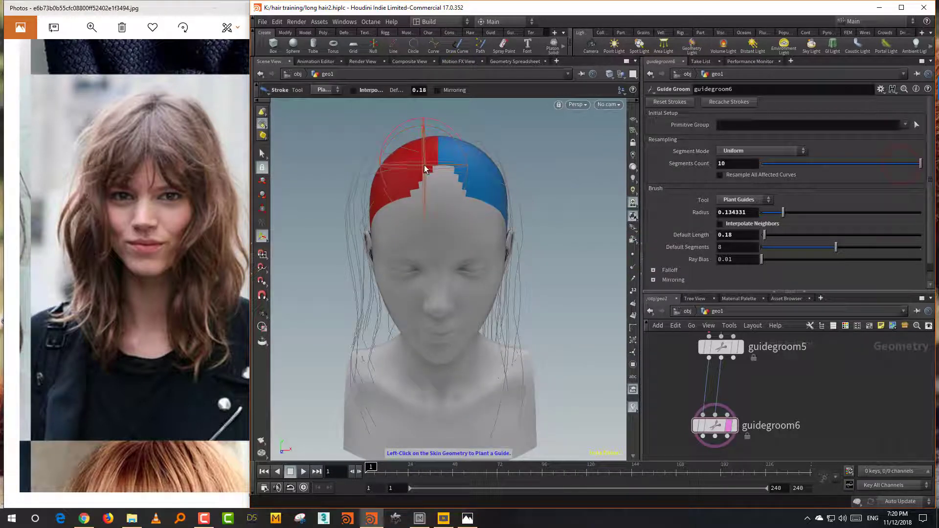
left_click_drag(410, 205, 439, 211, "alt")
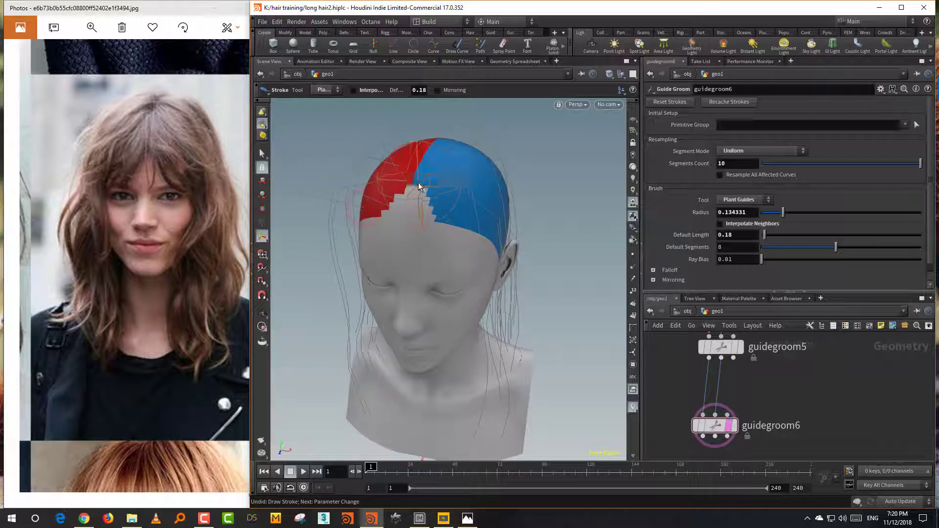
Restrict the primitive group to the newly planted fringe guides, 44-53.
left_click_drag(450, 217, 601, 201, "alt")
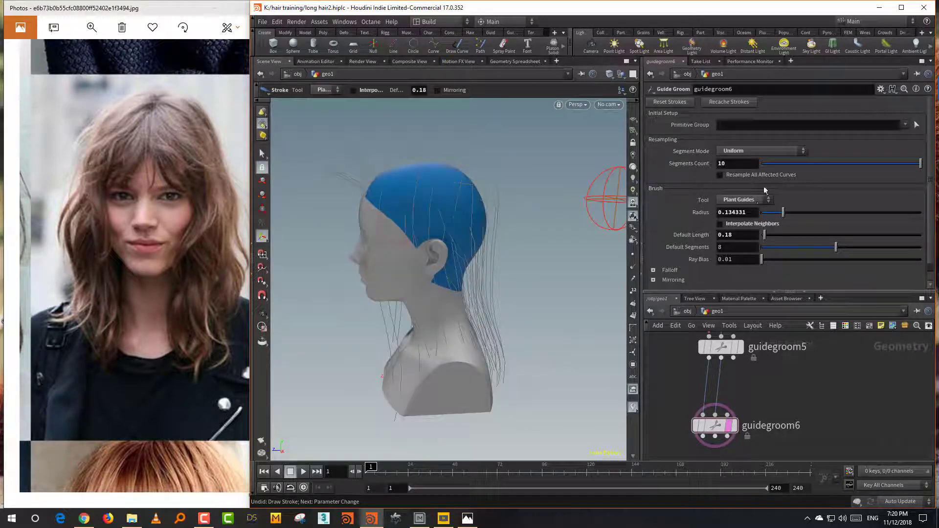
left_click(917, 124)
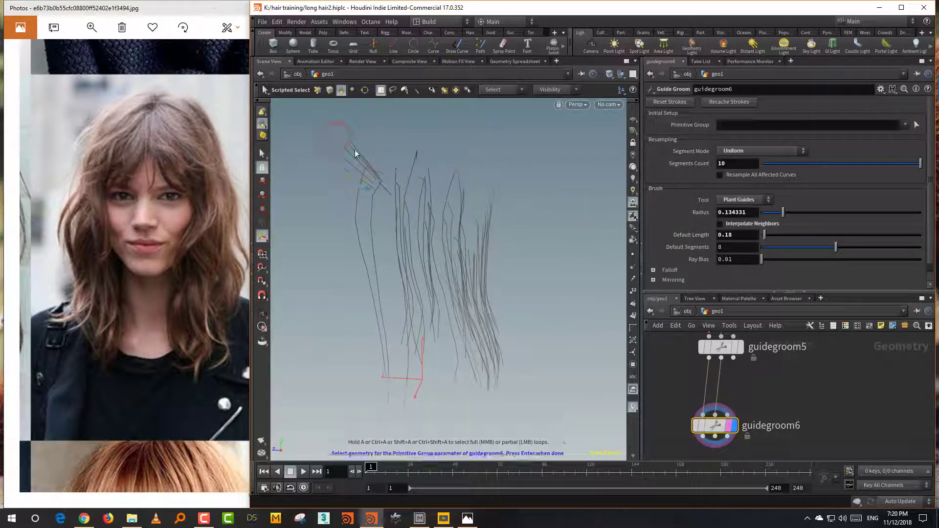
left_click_drag(380, 142, 376, 167, "alt")
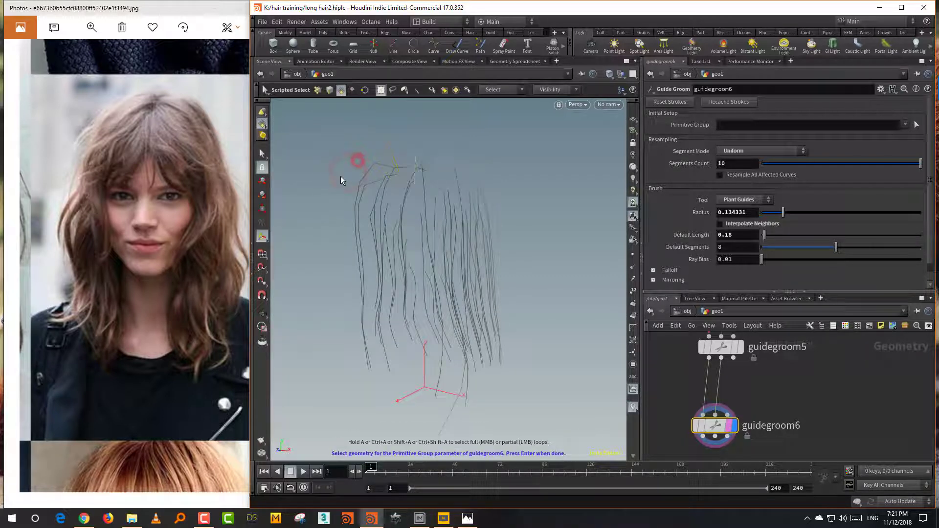
key("Return")
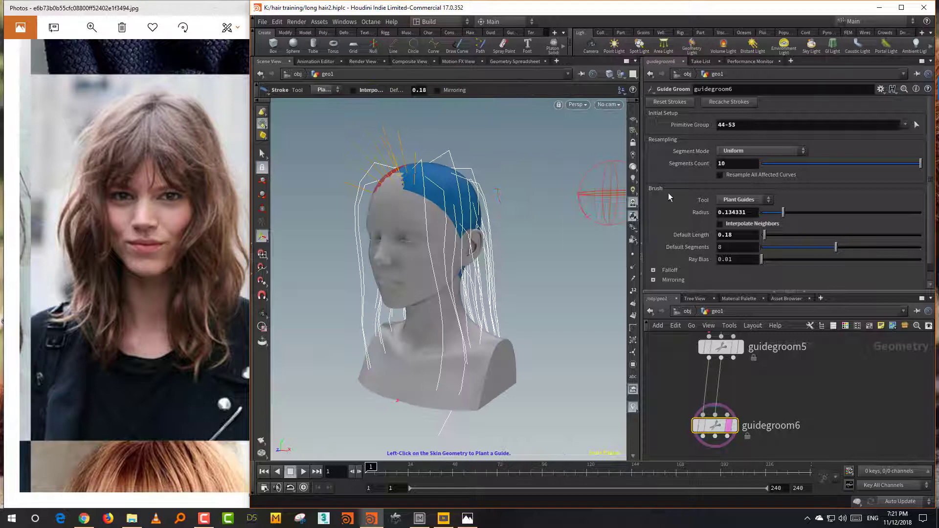
Comb the fringe guides forward and down over the forehead with Screen Brush.
left_click(740, 206)
left_click(739, 224)
left_click_drag(609, 242, 516, 252)
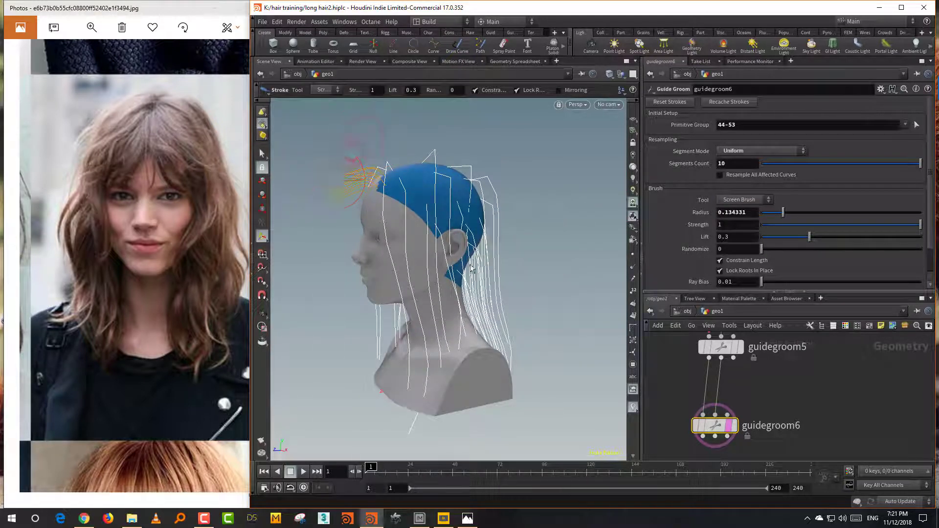
key("y")
left_click_drag(734, 376, 716, 384)
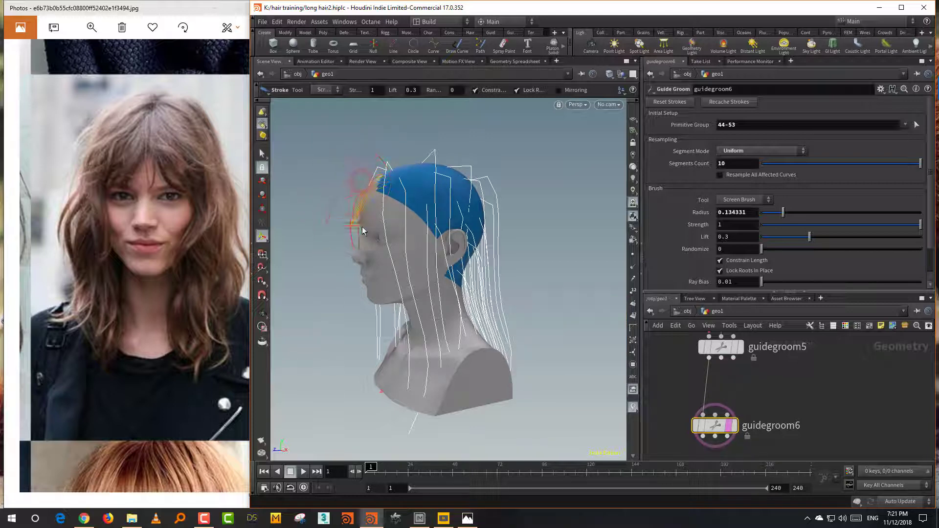
mouse_move(363, 230)
left_mouse_down()
mouse_move(368, 208)
mouse_move(455, 228)
mouse_move(361, 232)
mouse_move(427, 238)
mouse_move(401, 216)
mouse_move(440, 218)
mouse_move(382, 220)
mouse_move(464, 225)
left_mouse_up()
Set the primitive group to guides 36 and 42 and enlarge the Screen Brush radius to about 0.307.
left_click(917, 125)
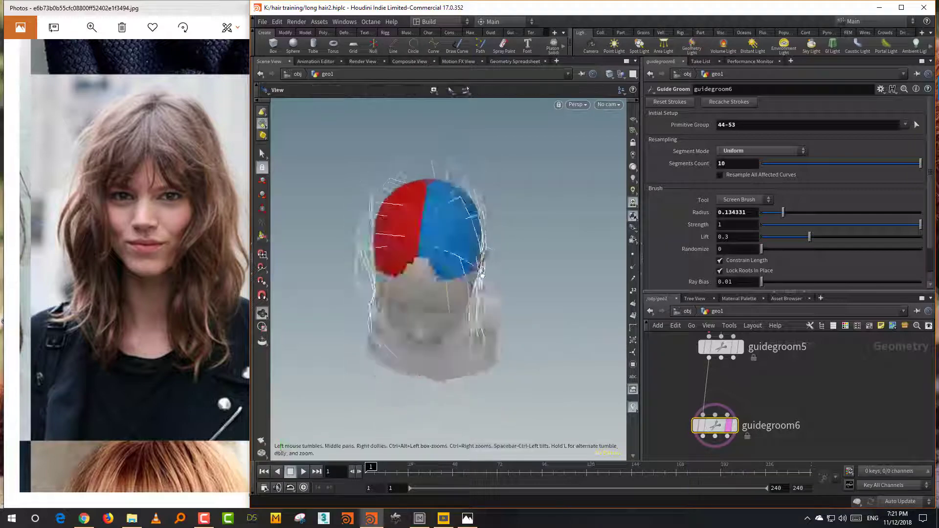
left_click(415, 177)
key("Return")
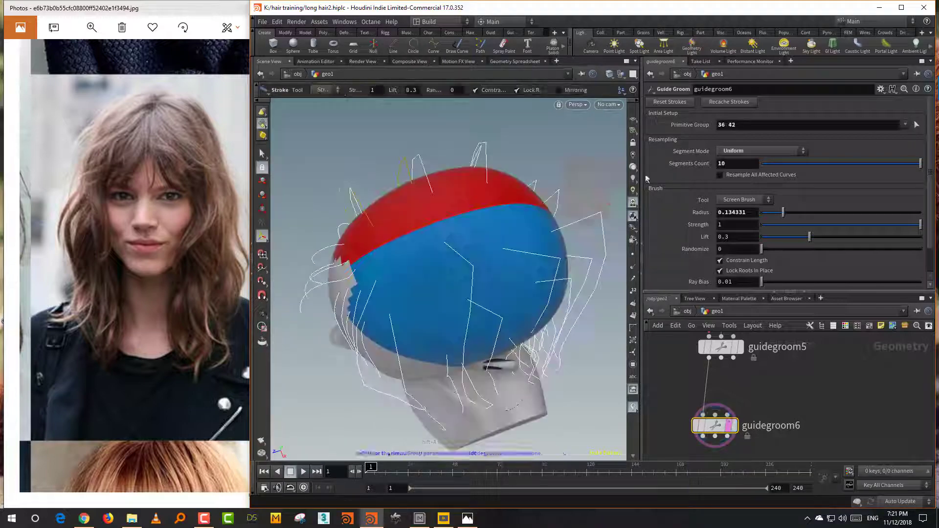
scroll(377, 225, "up", 3)
key("Escape")
mouse_move(377, 222)
left_mouse_down()
mouse_move(581, 220)
mouse_move(395, 269)
mouse_move(489, 230)
mouse_move(514, 259)
mouse_move(472, 258)
left_mouse_up()
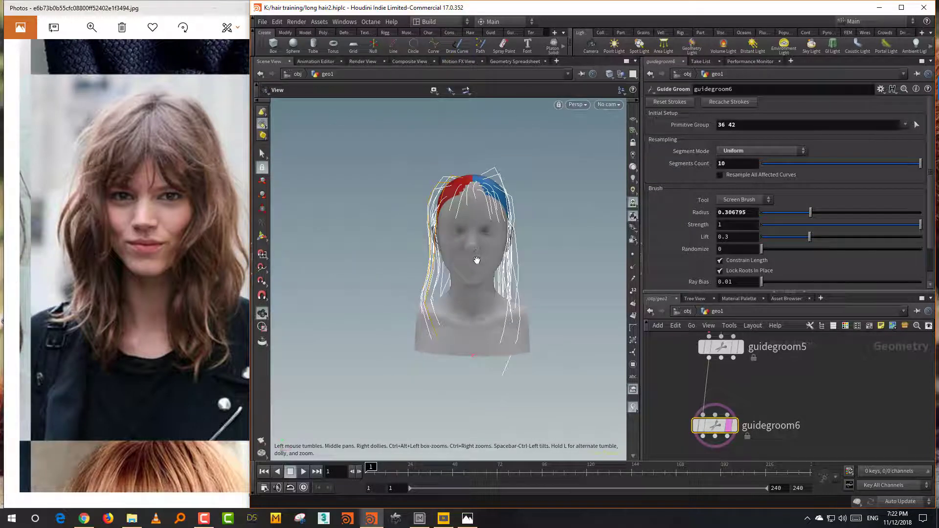
Switch to the front view and turn on the display of guidegroom6 to show its guides without the head.
key("space+2")
key("space+3")
right_click_drag(475, 271, 442, 293)
middle_click_drag(443, 293, 445, 274)
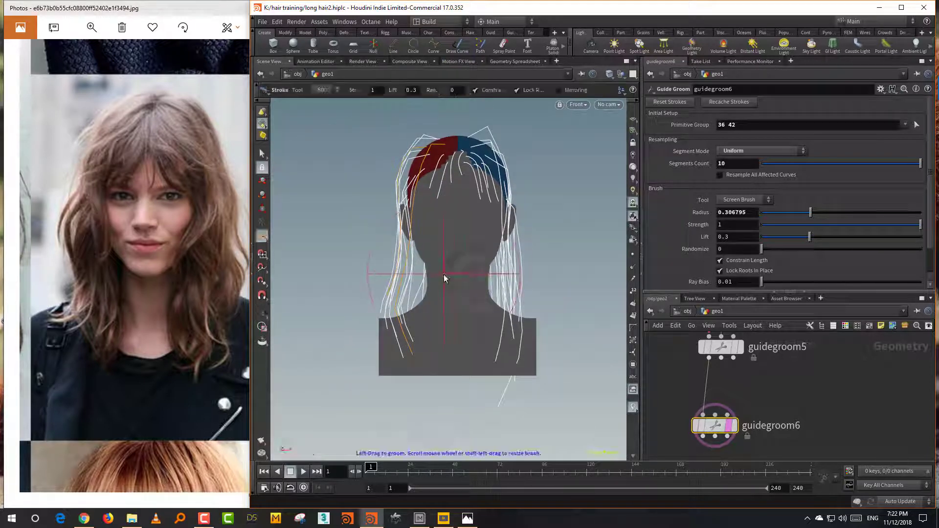
scroll(444, 275, "up", 5)
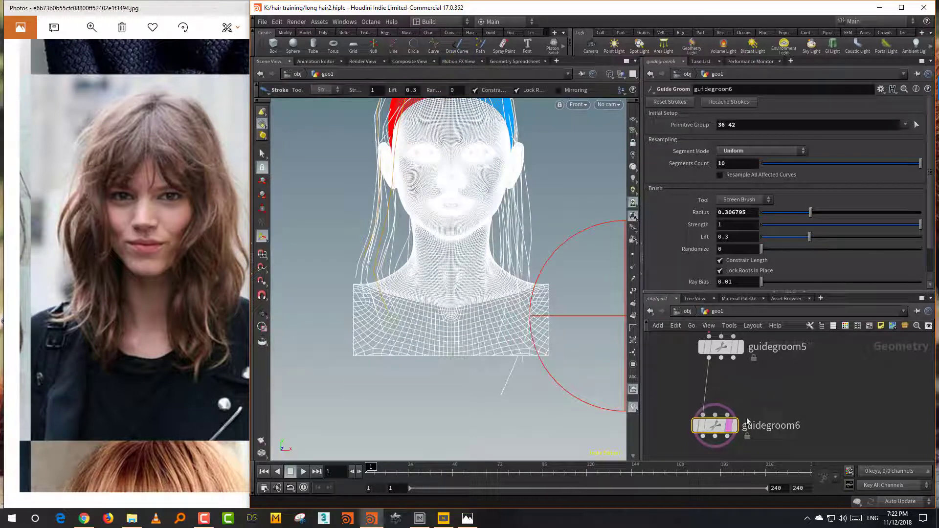
left_click(732, 426)
middle_click_drag(793, 391, 859, 381)
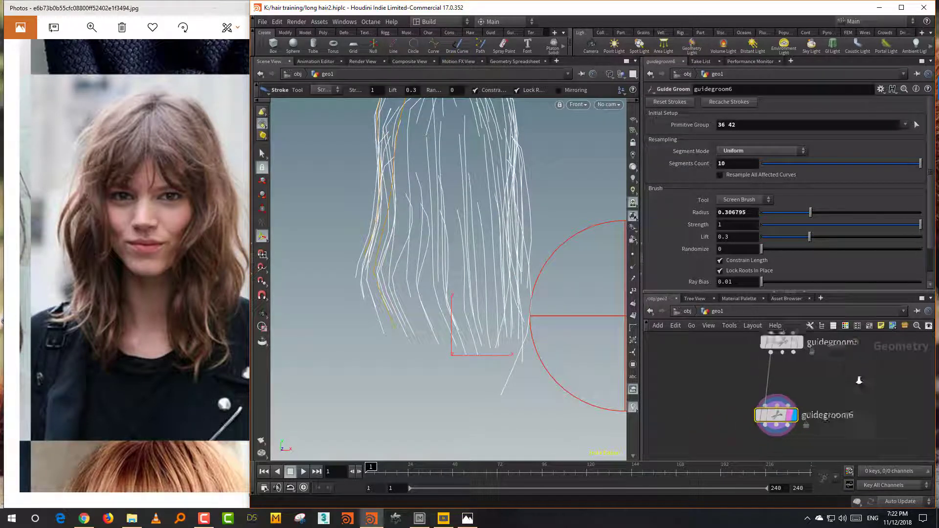
Move the hairstyle_long.OBJ file node beside guidegroom6 and show its mesh as a template behind the guides.
scroll(737, 388, "down", 5)
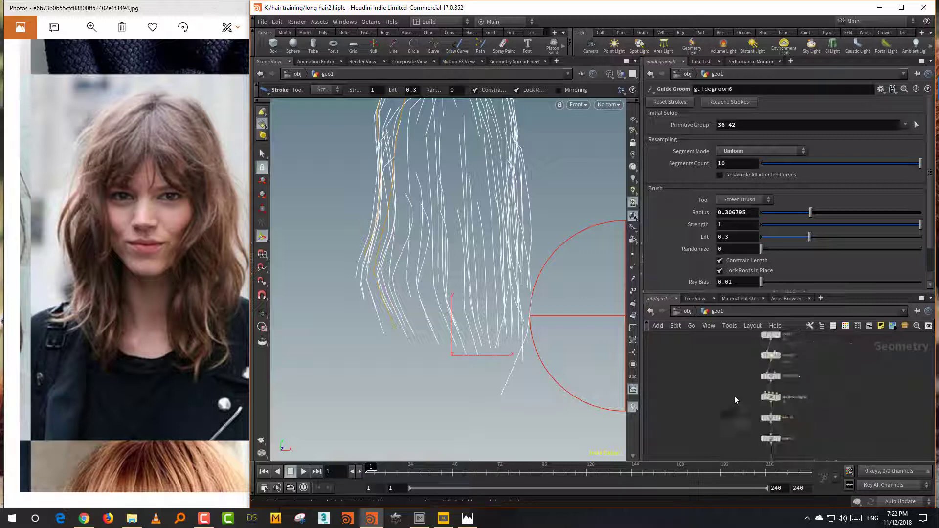
middle_click_drag(735, 397, 727, 474)
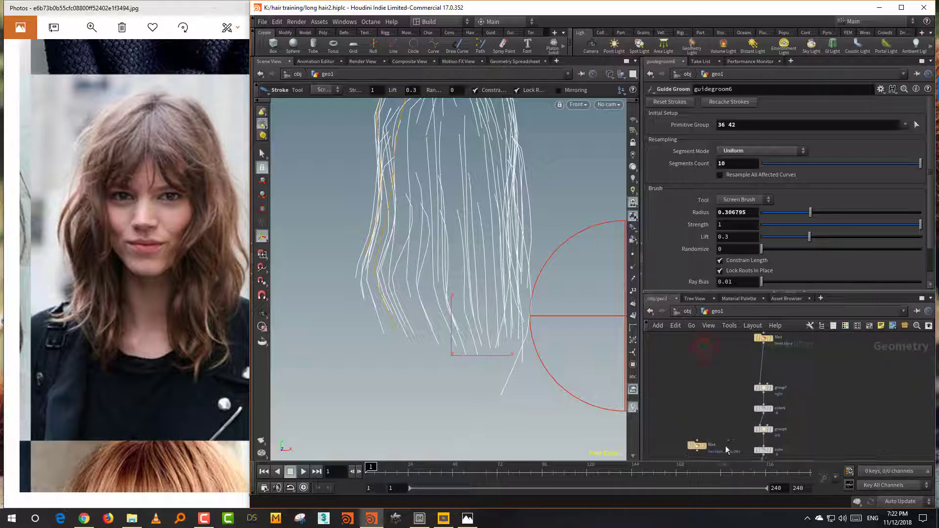
left_click_drag(701, 370, 702, 447)
middle_click_drag(718, 409, 714, 311)
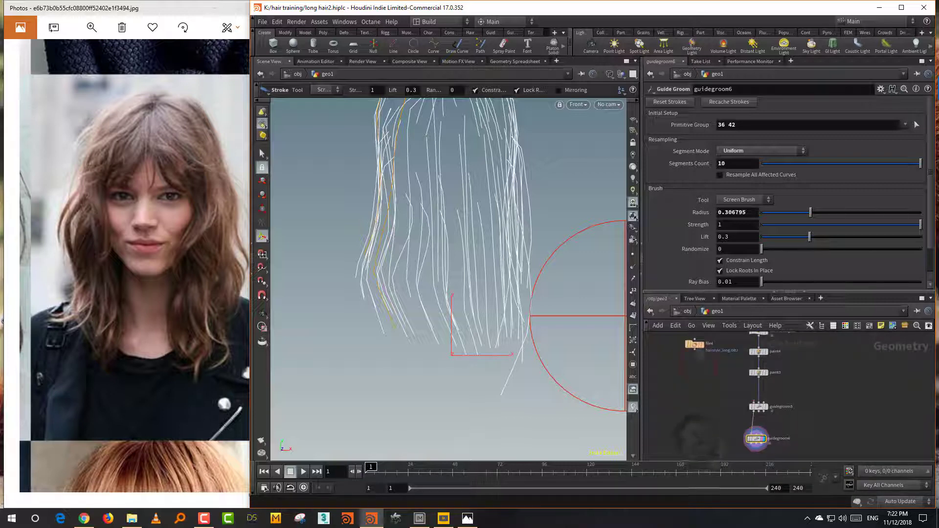
left_click_drag(696, 346, 706, 416)
left_click(706, 417)
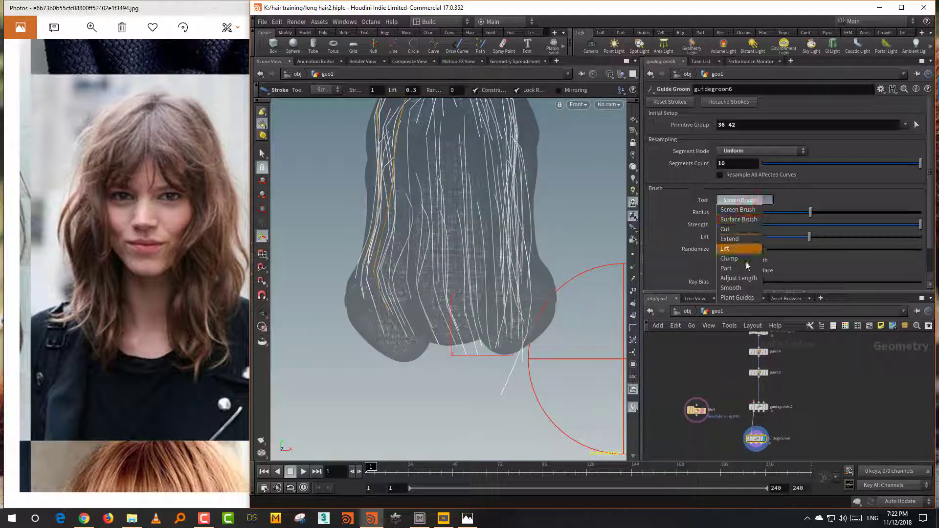
Choose the Adjust Length brush for guidegroom6 and clear the primitive group restriction.
left_click(739, 278)
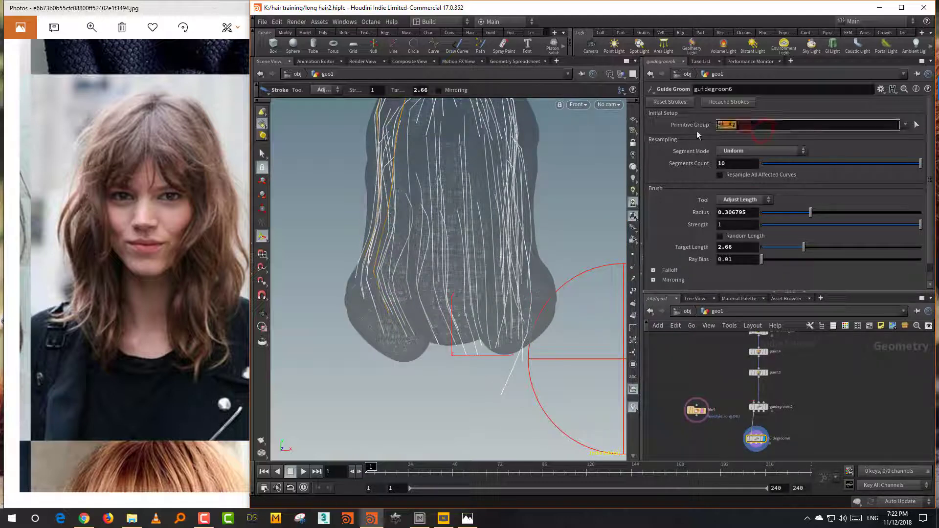
key("BackSpace")
key("Return")
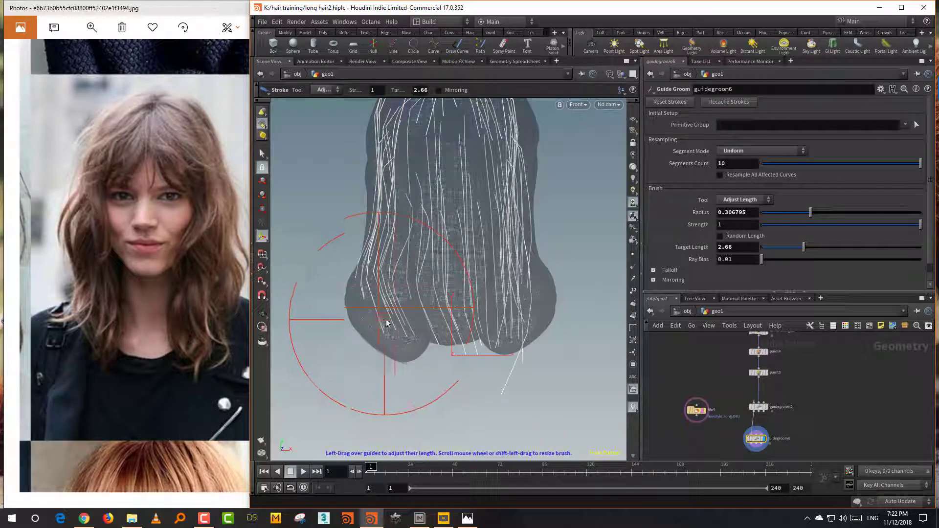
Lengthen the lower ends of the guides on both sides and in the middle, shrinking the brush radius to about 0.158.
scroll(392, 323, "down", 2)
mouse_move(370, 309)
left_mouse_down()
mouse_move(361, 310)
mouse_move(368, 322)
left_mouse_up()
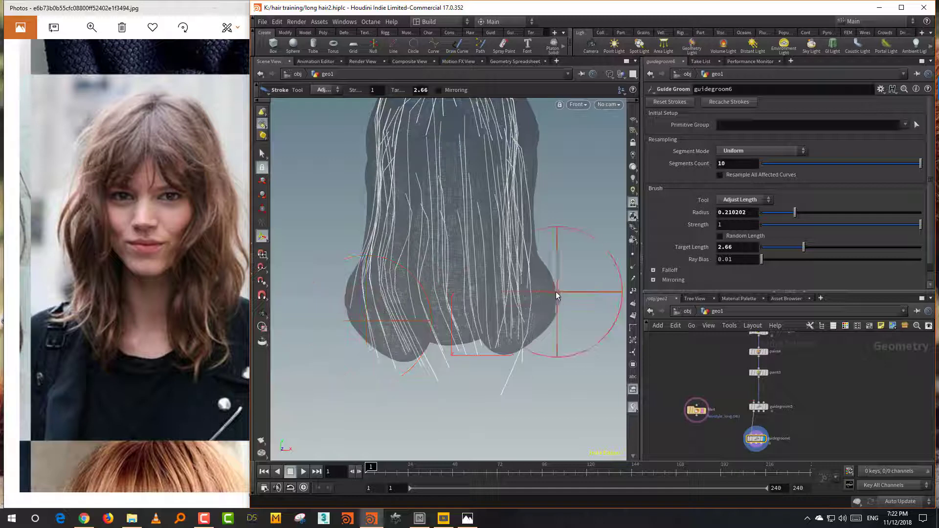
scroll(553, 292, "down", 1)
left_click_drag(535, 294, 527, 308)
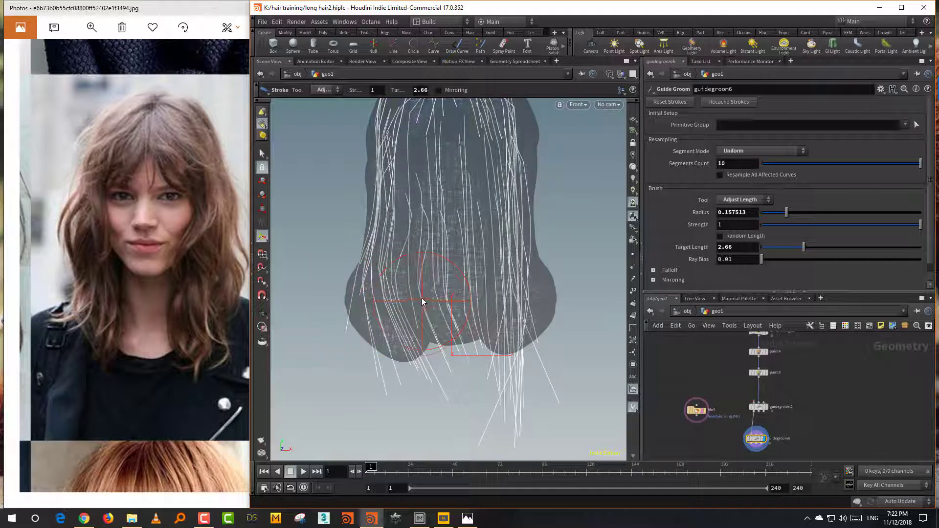
left_click_drag(422, 301, 419, 314)
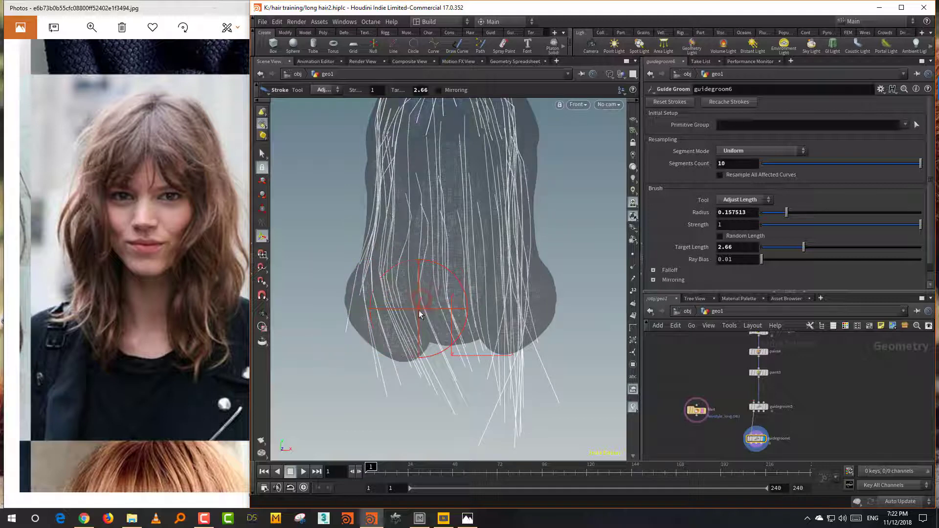
Trim the overlong guide ends along the hairstyle template's lower edge with the Cut brush.
left_click(748, 200)
left_click(741, 237)
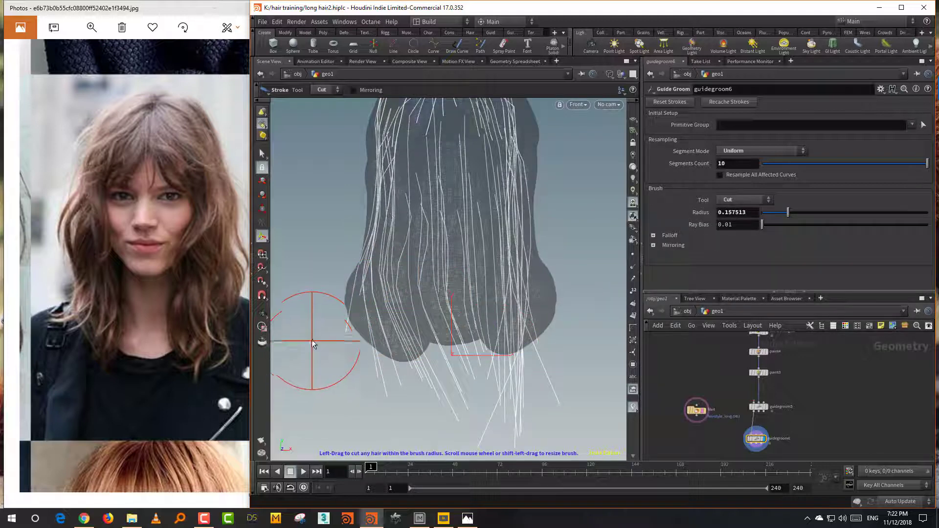
mouse_move(313, 343)
left_mouse_down()
mouse_move(396, 386)
mouse_move(470, 390)
mouse_move(570, 378)
mouse_move(580, 364)
left_mouse_up()
key("h")
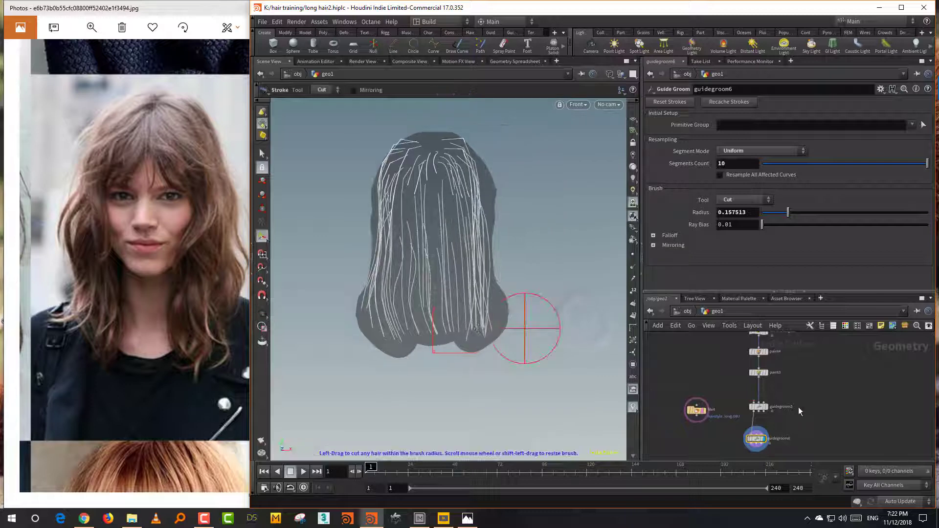
Comb the side and top guides outward to fill the hairstyle template with Screen Brush at a radius of about 0.181.
left_click(744, 200)
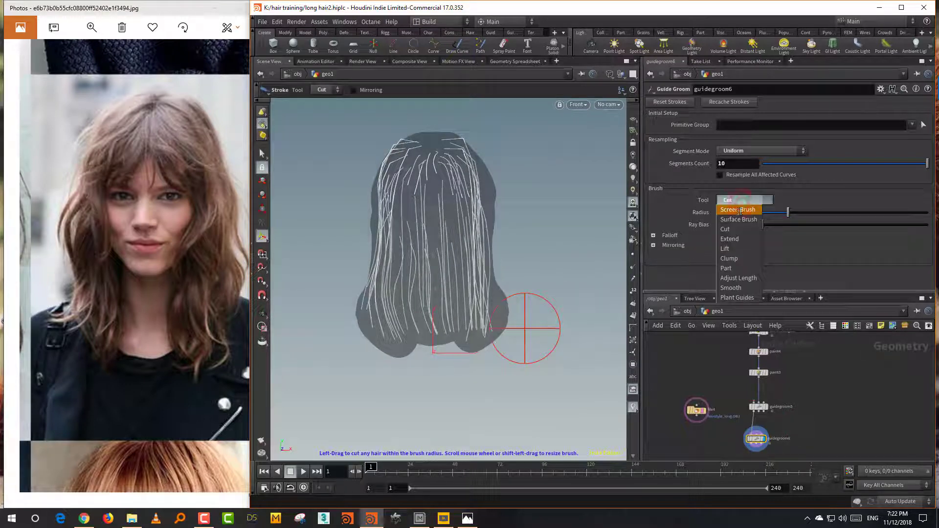
left_click(741, 210)
left_click_drag(507, 185, 509, 279)
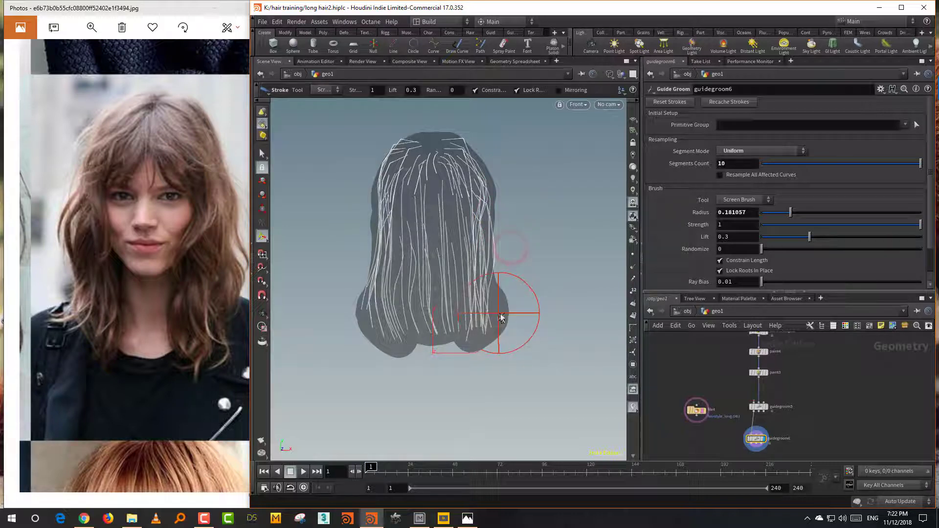
mouse_move(501, 317)
left_mouse_down()
mouse_move(507, 310)
mouse_move(518, 338)
mouse_move(491, 356)
left_mouse_up()
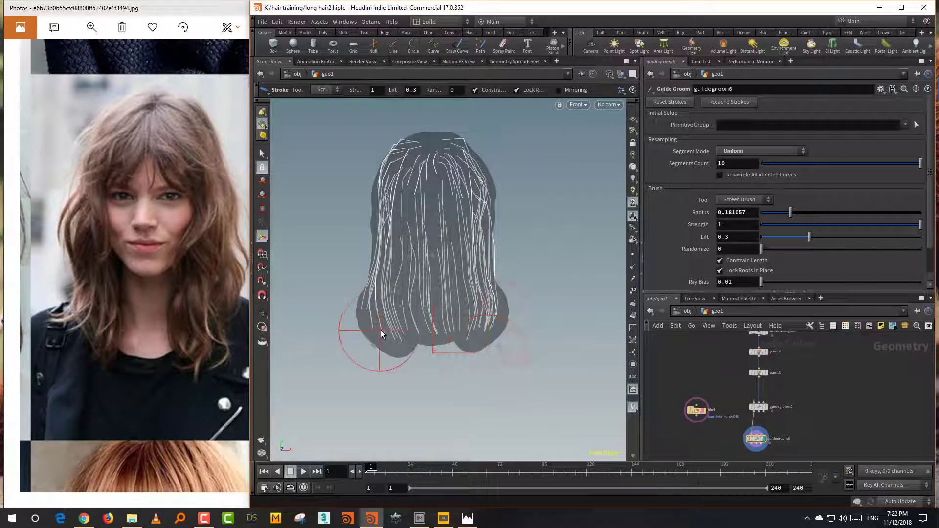
left_click_drag(382, 335, 465, 182)
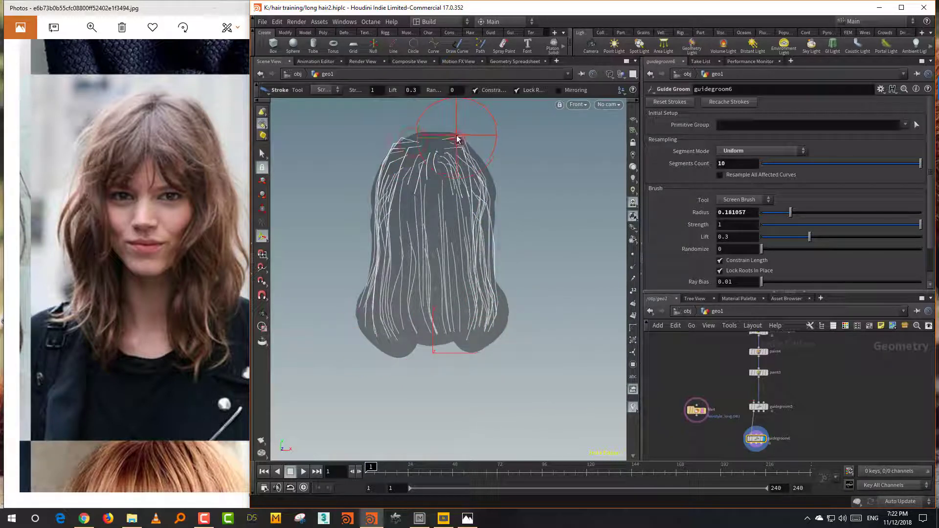
key("Escape")
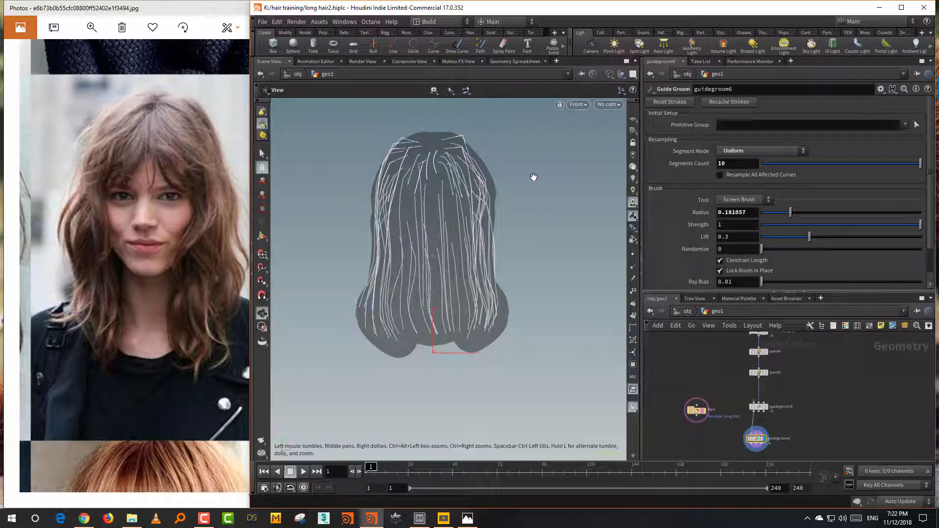
left_click_drag(531, 187, 538, 226)
key("Return")
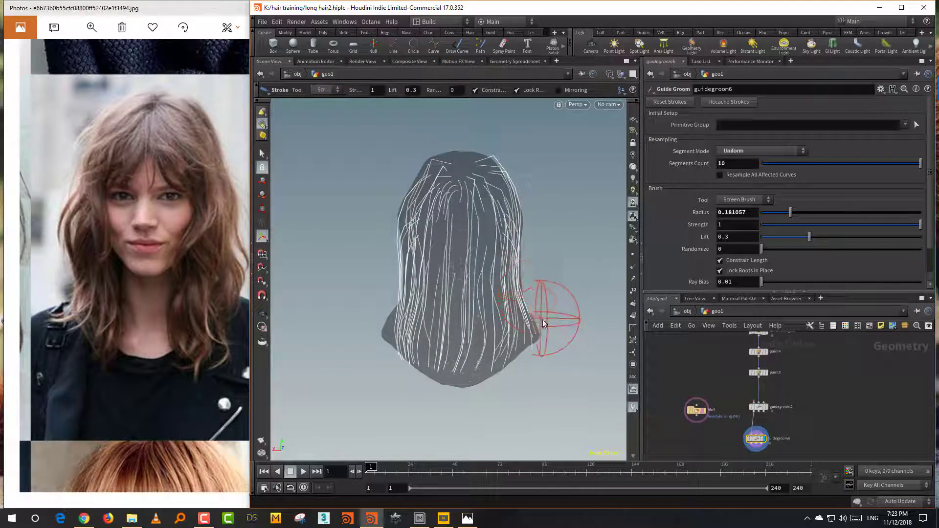
mouse_move(583, 342)
left_mouse_down("alt")
mouse_move(545, 325)
mouse_move(504, 361)
mouse_move(440, 336)
left_mouse_up("alt")
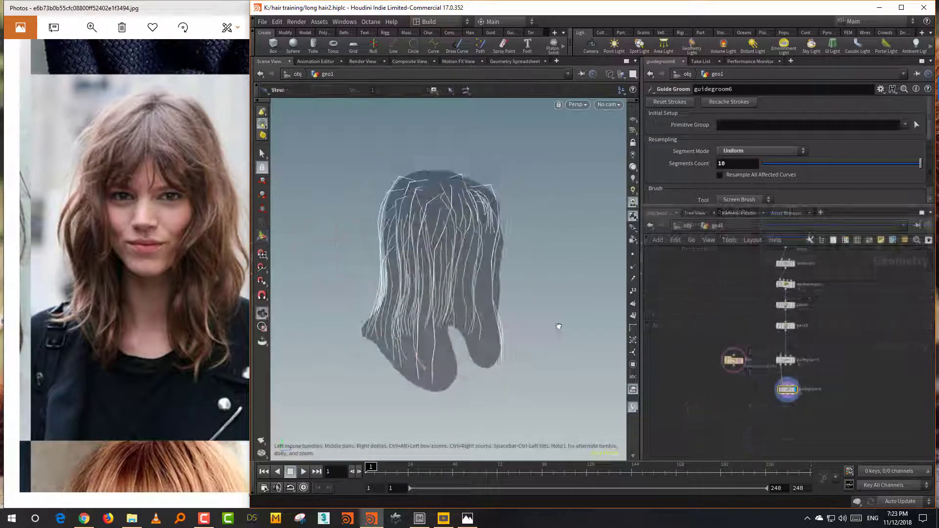
key("Return")
Display the file4 hairstyle mesh on its own and switch the viewport to smooth shading without wireframe.
scroll(720, 404, "up", 5)
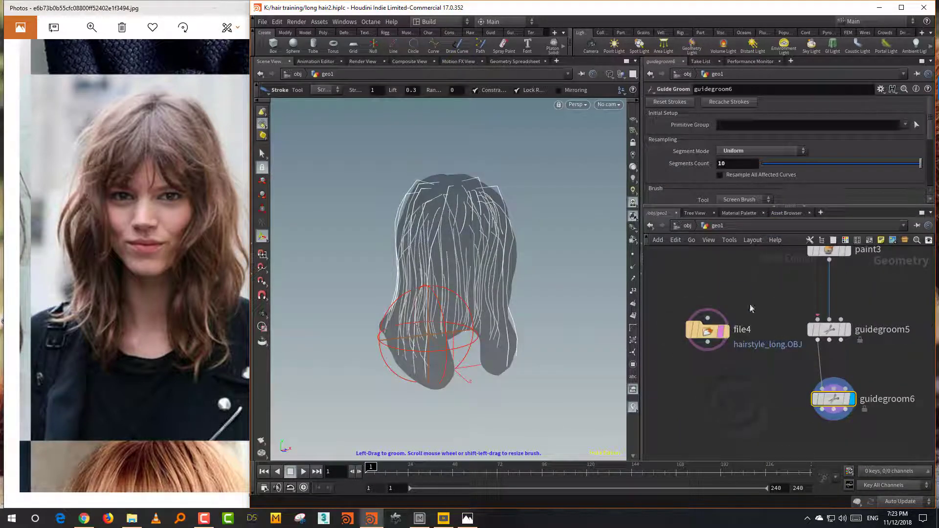
left_click_drag(752, 308, 721, 356)
left_click(726, 331)
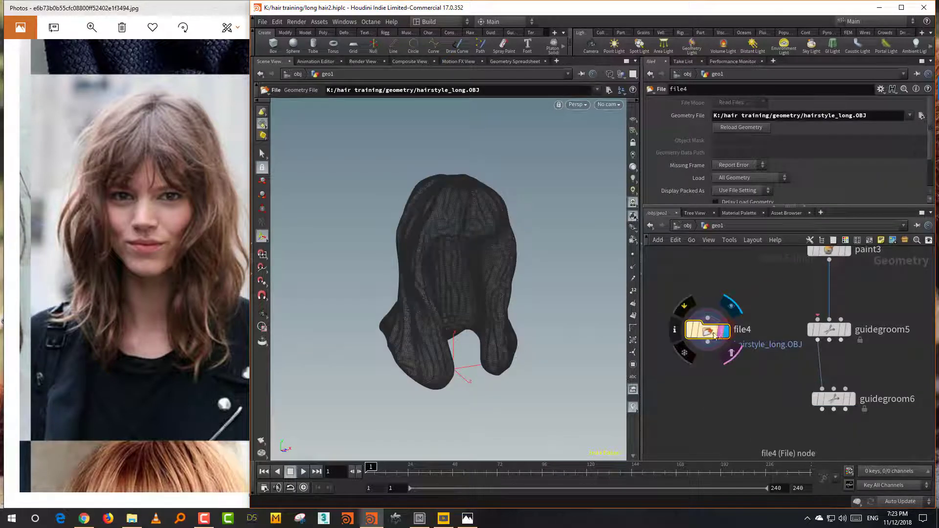
mouse_move(565, 320)
left_mouse_down("alt")
mouse_move(528, 300)
mouse_move(479, 346)
mouse_move(524, 307)
mouse_move(530, 325)
left_mouse_up("alt")
key("shift+w")
Add a Draw Curve node, connect file4 to its first input and display it.
middle_click_drag(702, 392, 713, 380)
key("Tab")
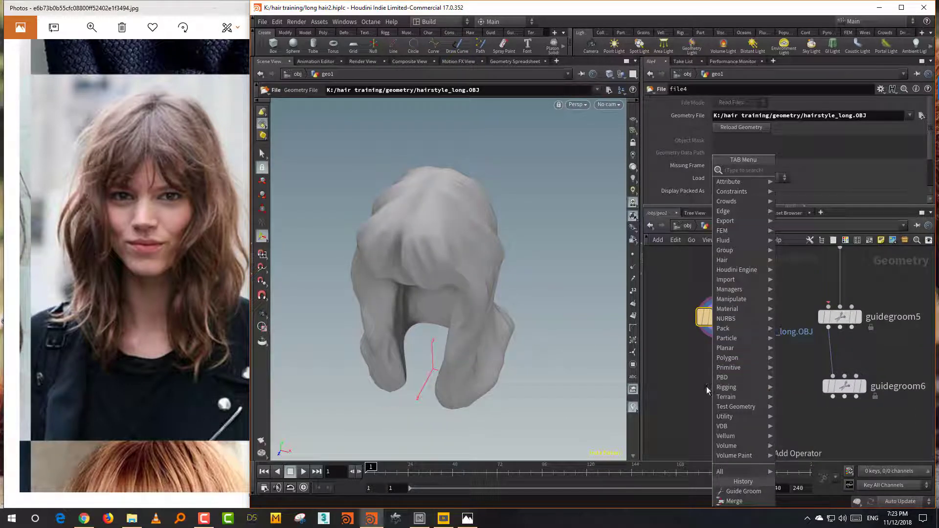
type("draw")
left_click(803, 170)
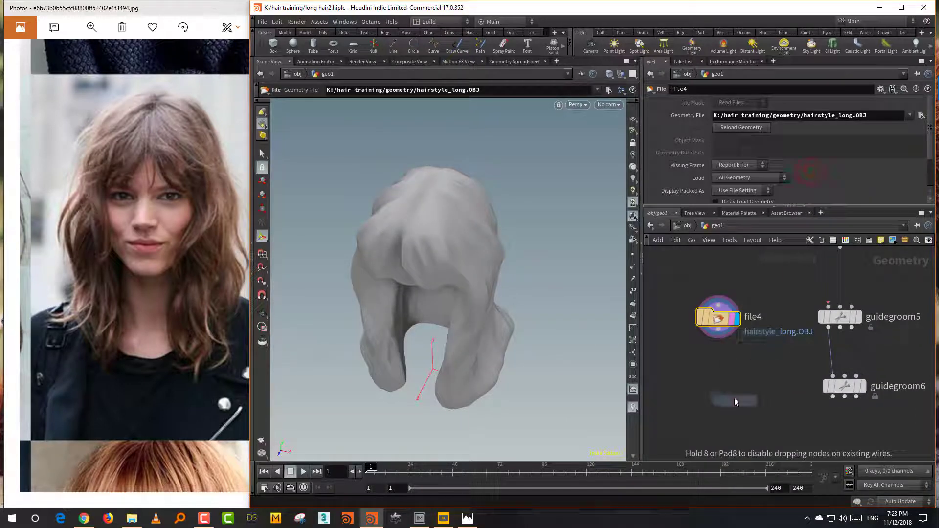
left_click(735, 398)
left_click(205, 519)
left_click(208, 517)
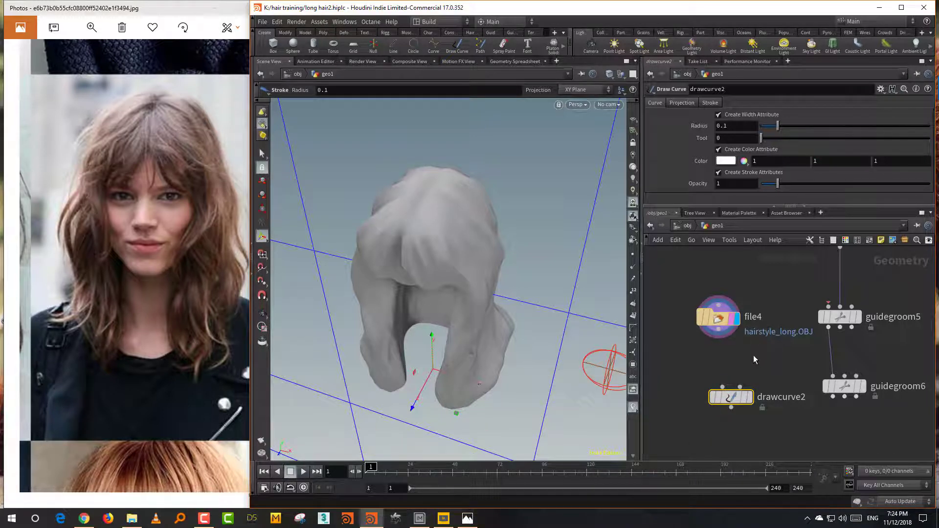
left_click_drag(719, 329, 723, 387)
left_click(750, 397)
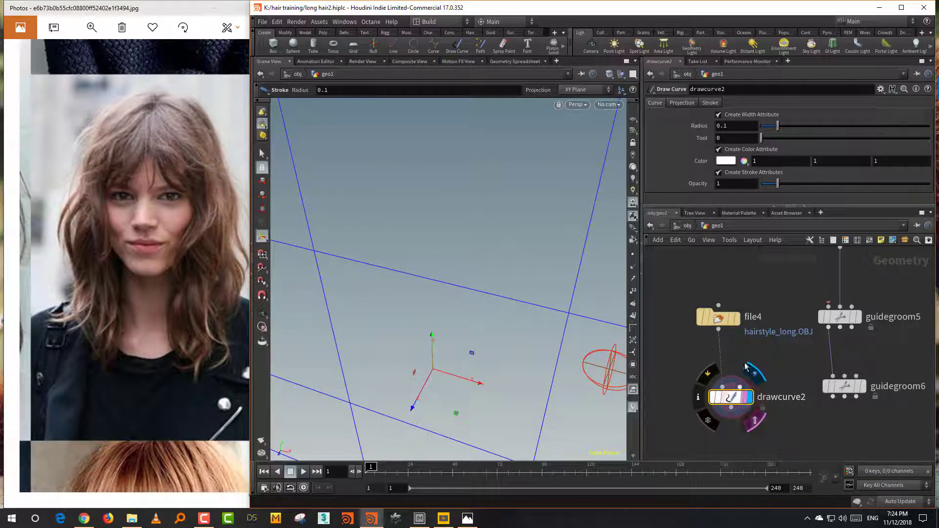
Set the Draw Curve projection to Geometry and keep Show Guide Geometry enabled.
left_click(689, 103)
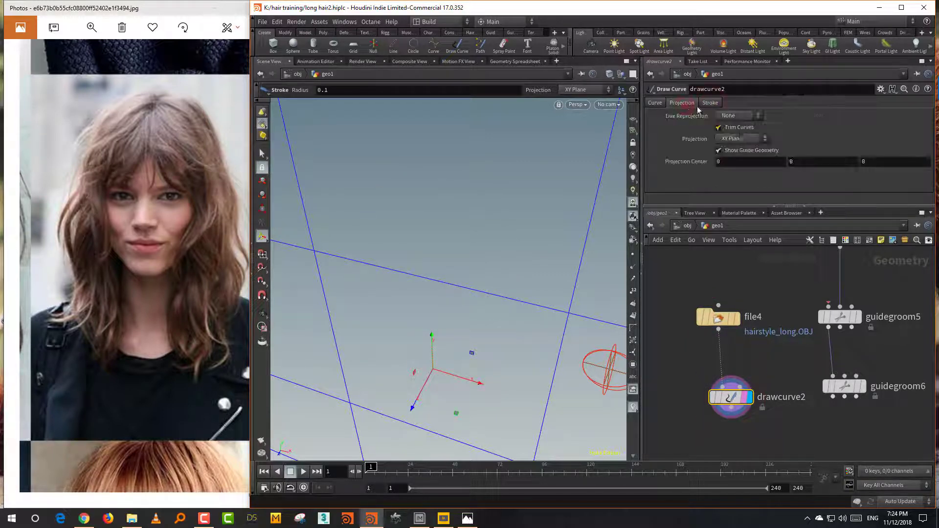
left_click(738, 139)
left_click(734, 188)
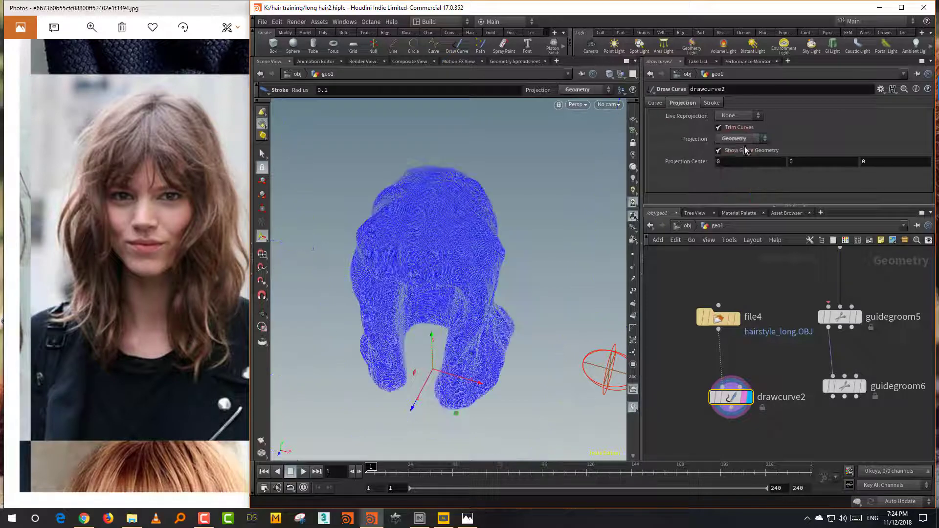
left_click(737, 150)
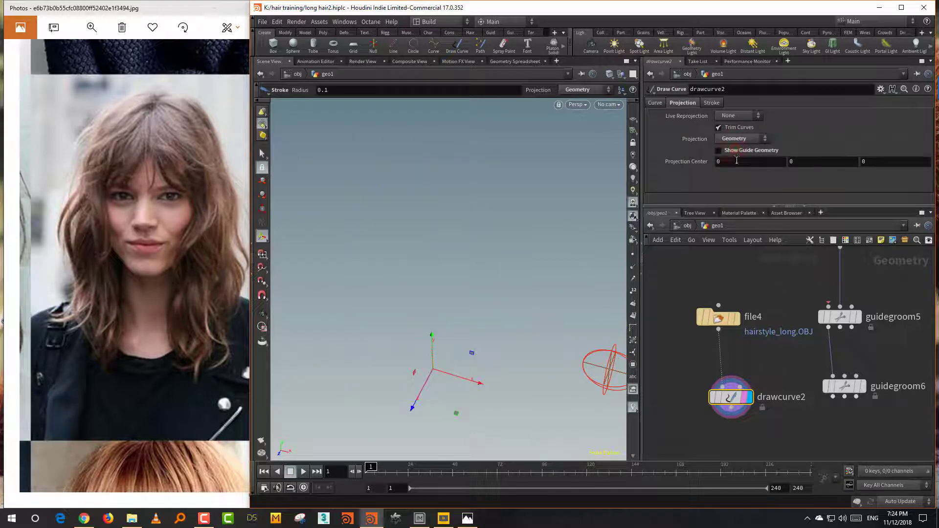
left_click(742, 151)
Try a stroke on the hairstyle mesh, undo it, and go back inside geo1.
key("Escape")
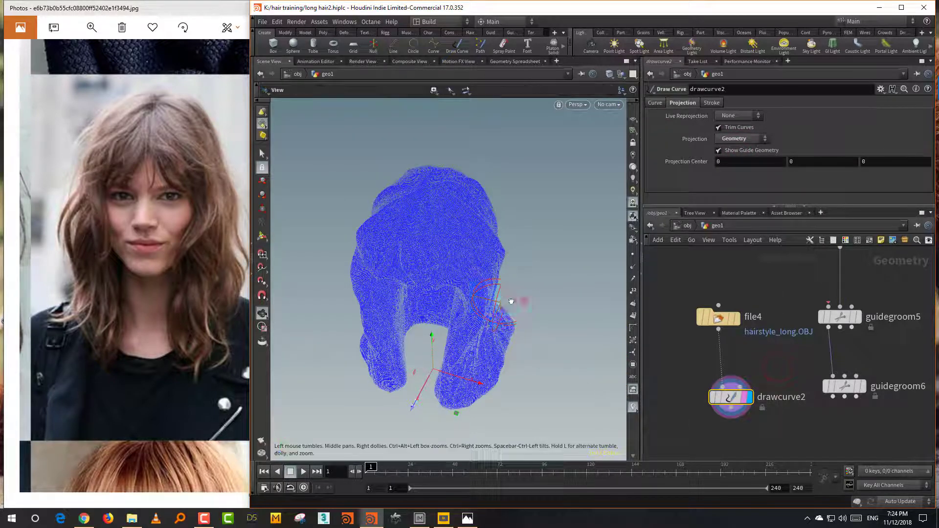
mouse_move(509, 300)
left_mouse_down()
mouse_move(478, 295)
mouse_move(507, 294)
mouse_move(492, 301)
mouse_move(415, 252)
mouse_move(402, 231)
mouse_move(409, 301)
left_mouse_up()
key("Return")
key("ctrl+z")
key("ctrl+z")
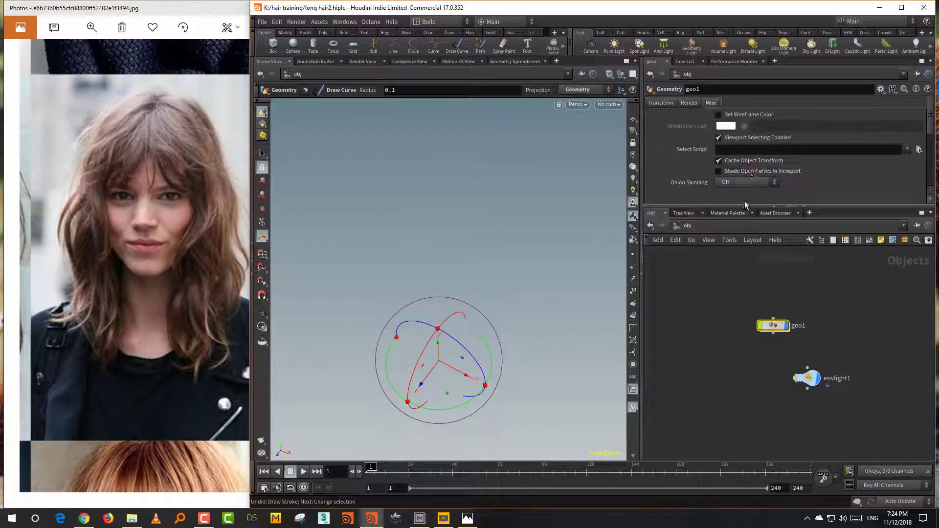
double_click(776, 332)
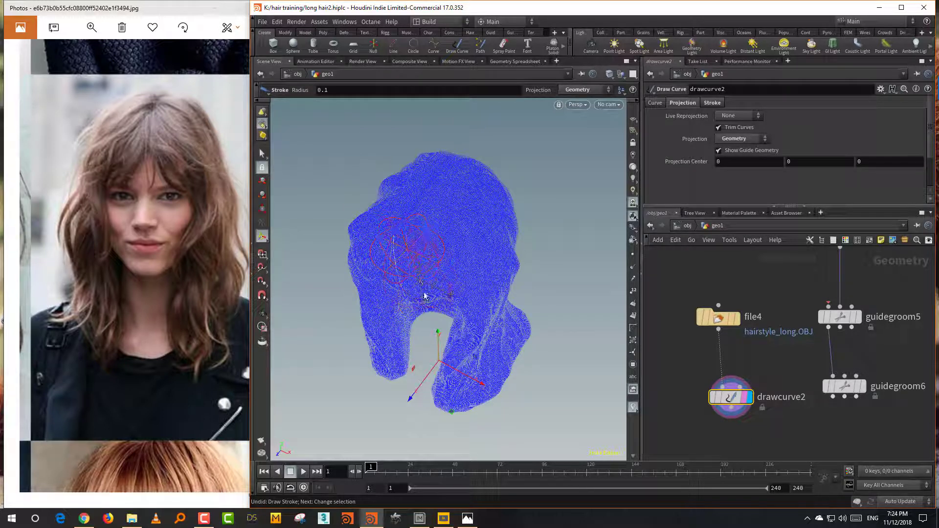
Draw hair curves over the hairstyle mesh, covering the fringe, the sides and the back from the crown down to the ends.
left_click_drag(473, 264, 450, 262, "alt")
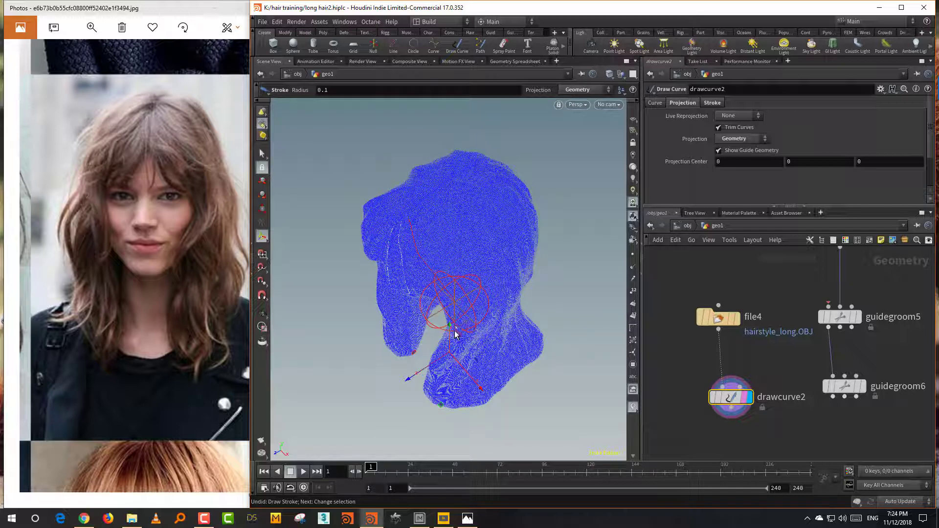
mouse_move(429, 393)
left_mouse_down("alt")
mouse_move(496, 307)
mouse_move(470, 268)
left_mouse_up("alt")
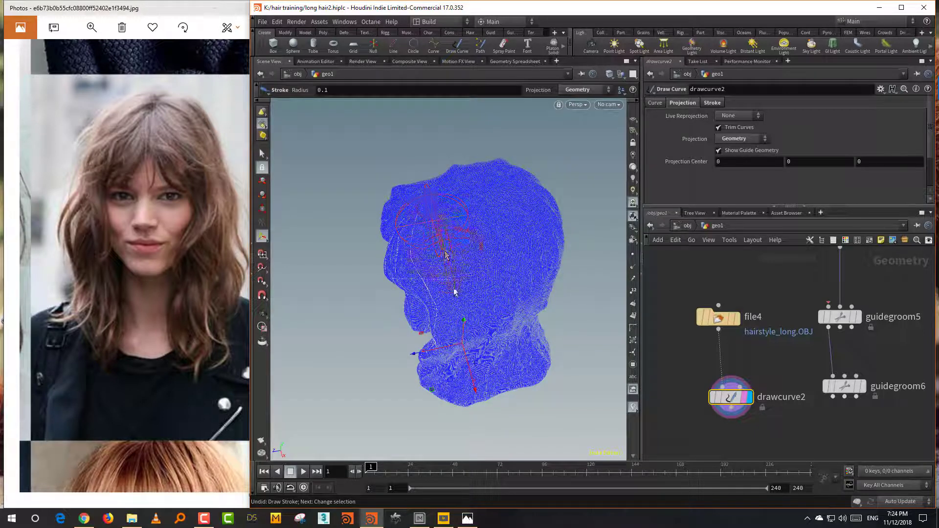
mouse_move(453, 374)
left_mouse_down("alt")
mouse_move(556, 289)
mouse_move(531, 227)
mouse_move(558, 329)
mouse_move(496, 246)
mouse_move(474, 237)
mouse_move(443, 372)
mouse_move(457, 258)
mouse_move(494, 210)
mouse_move(483, 384)
mouse_move(480, 245)
mouse_move(471, 317)
mouse_move(539, 245)
mouse_move(474, 266)
mouse_move(428, 267)
mouse_move(521, 288)
mouse_move(482, 298)
mouse_move(472, 320)
mouse_move(446, 335)
mouse_move(512, 266)
mouse_move(417, 325)
mouse_move(405, 233)
mouse_move(452, 251)
mouse_move(443, 211)
mouse_move(469, 281)
mouse_move(437, 221)
left_mouse_up("alt")
mouse_move(441, 290)
left_mouse_down("alt")
mouse_move(453, 233)
mouse_move(415, 262)
mouse_move(480, 328)
mouse_move(383, 186)
mouse_move(495, 325)
mouse_move(403, 269)
mouse_move(472, 191)
mouse_move(430, 343)
mouse_move(438, 255)
mouse_move(516, 159)
left_mouse_up("alt")
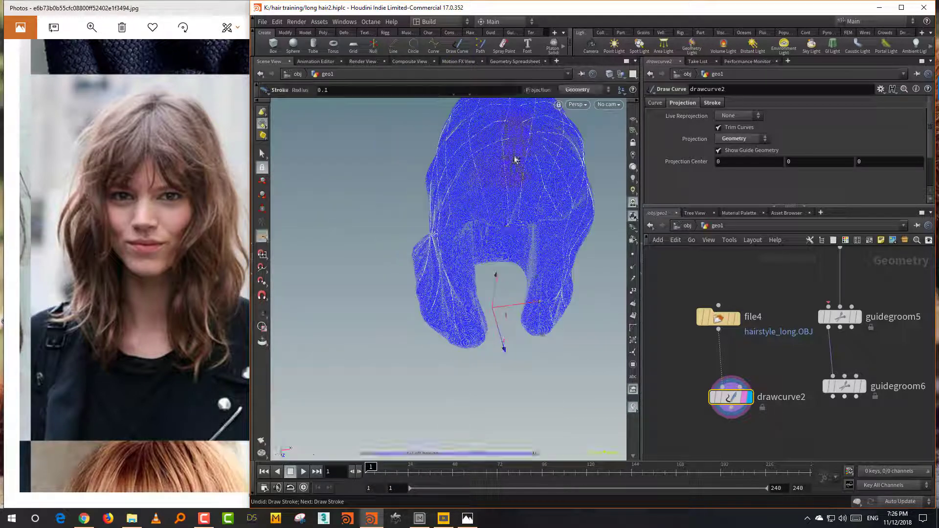
left_click_drag(470, 344, 517, 157, "alt")
Turn off Show Guide Geometry on drawcurve2 and inspect the drawn curves from several sides.
left_click_drag(501, 228, 671, 260, "alt")
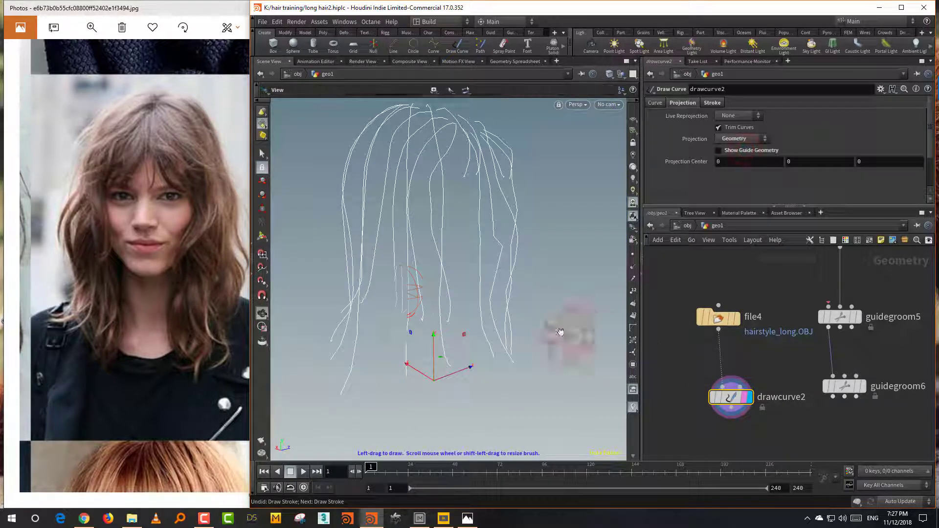
mouse_move(561, 330)
left_mouse_down("alt")
mouse_move(485, 356)
mouse_move(501, 338)
left_mouse_up("alt")
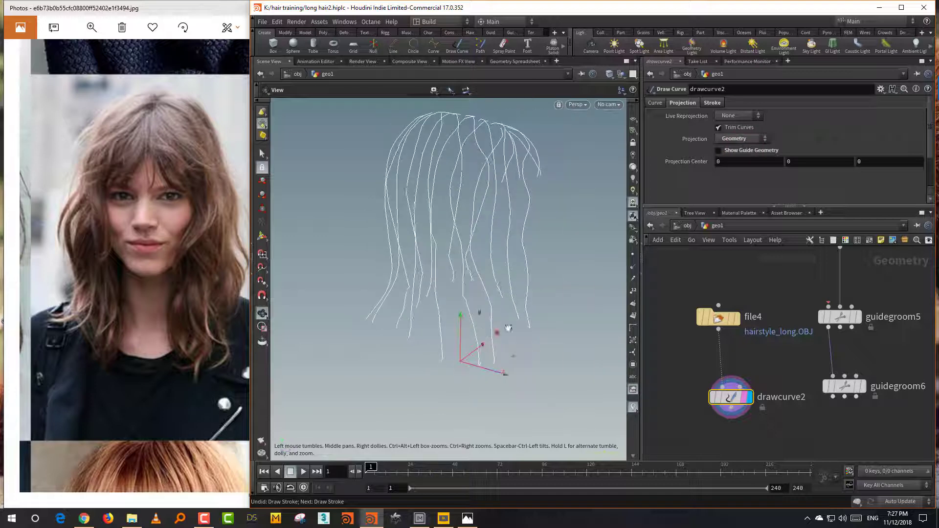
middle_click_drag(765, 377, 758, 346)
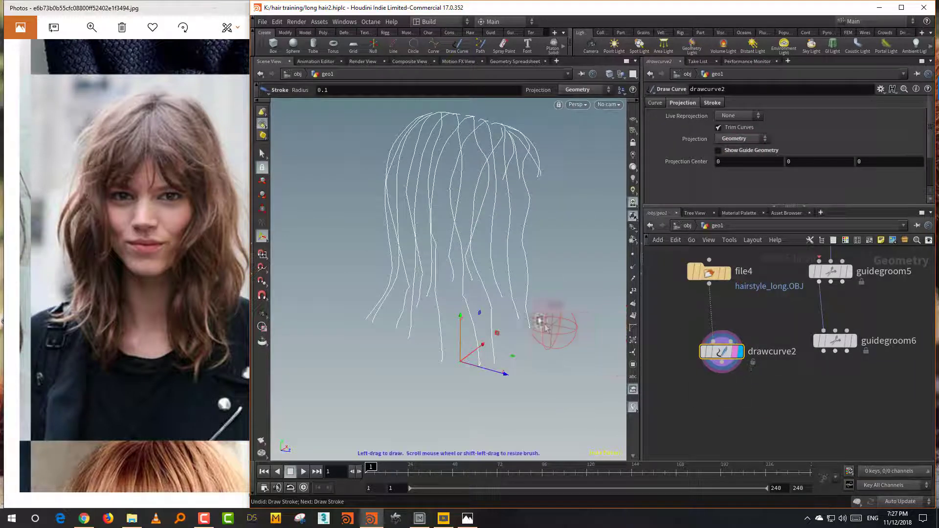
mouse_move(555, 321)
left_mouse_down("alt")
mouse_move(524, 336)
mouse_move(568, 296)
left_mouse_up("alt")
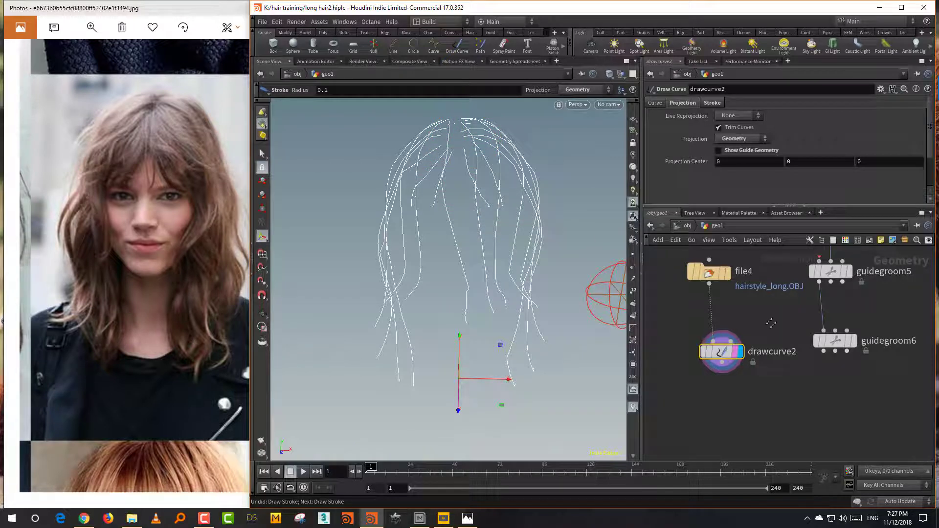
Add a Group Expression node below drawcurve2 and feed the drawn curves into it.
key("Tab")
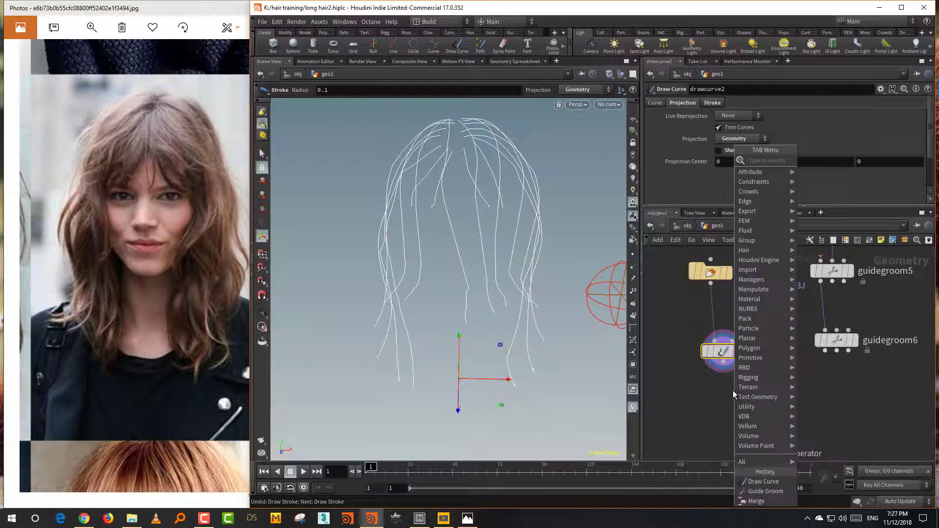
type("group")
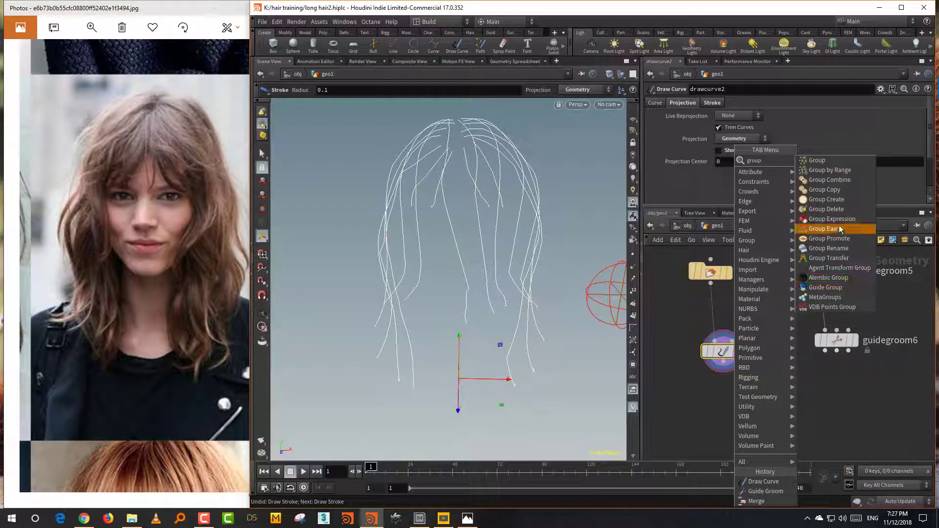
left_click(839, 219)
left_click(724, 411)
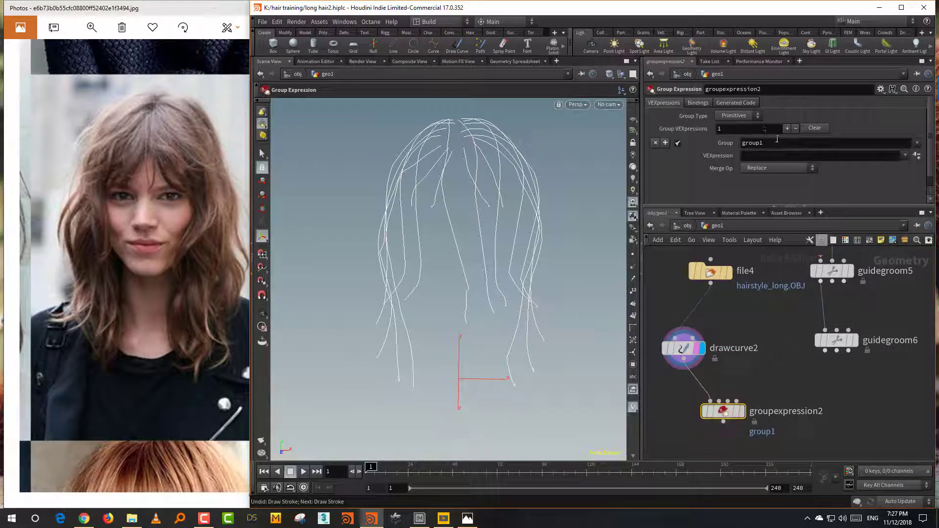
type("roots")
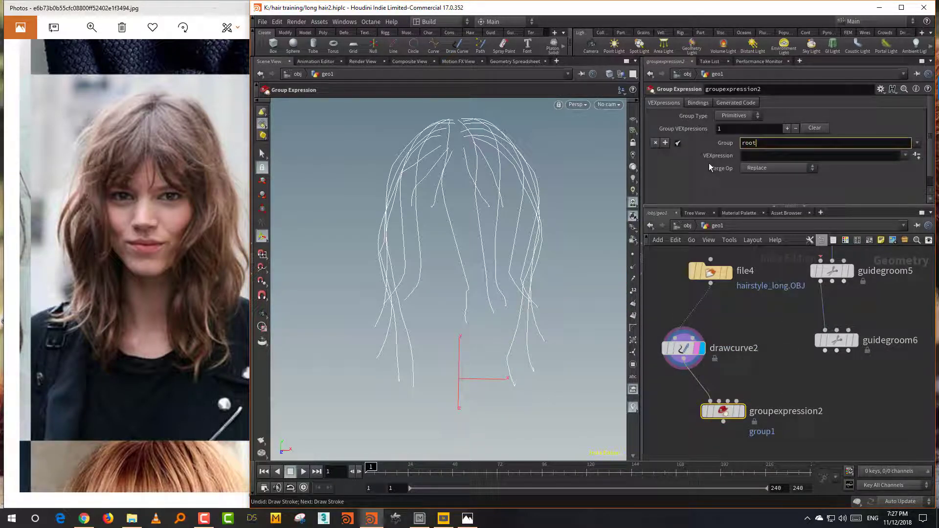
key("Return")
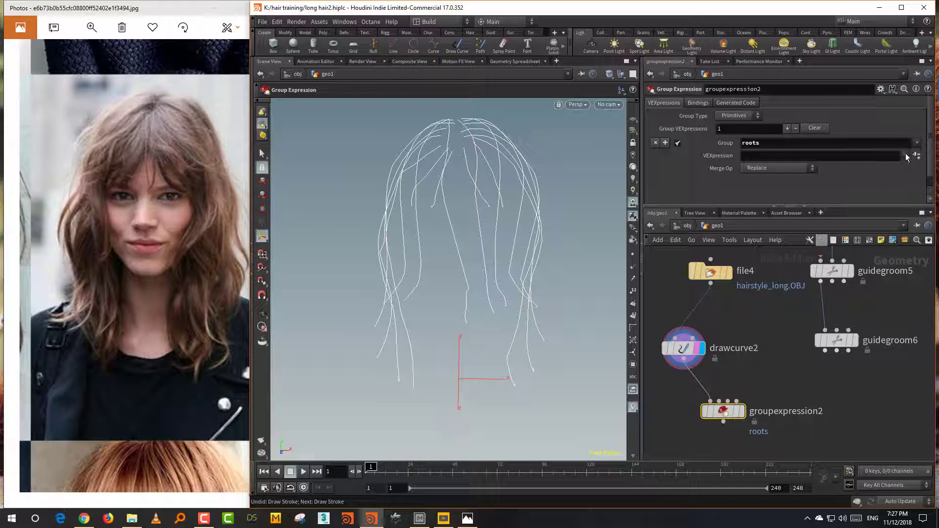
left_click(729, 136)
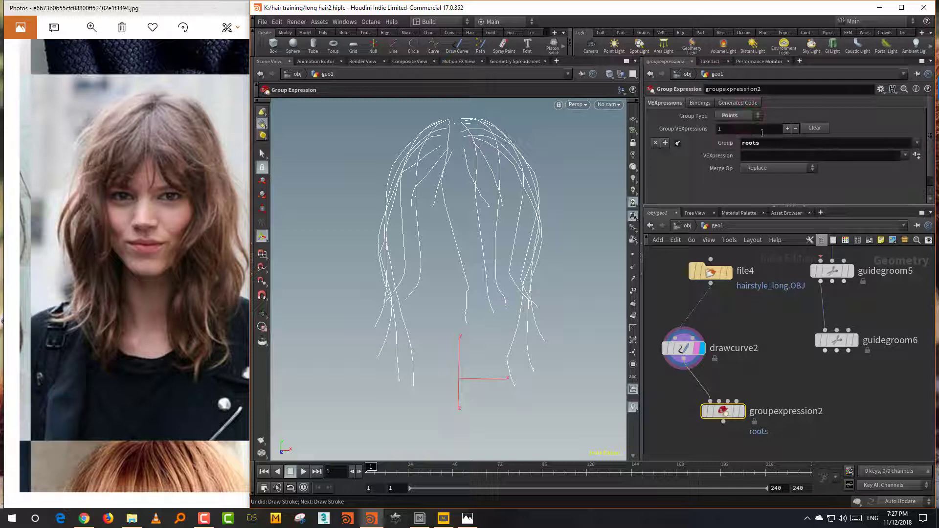
left_click(906, 155)
left_click(892, 204)
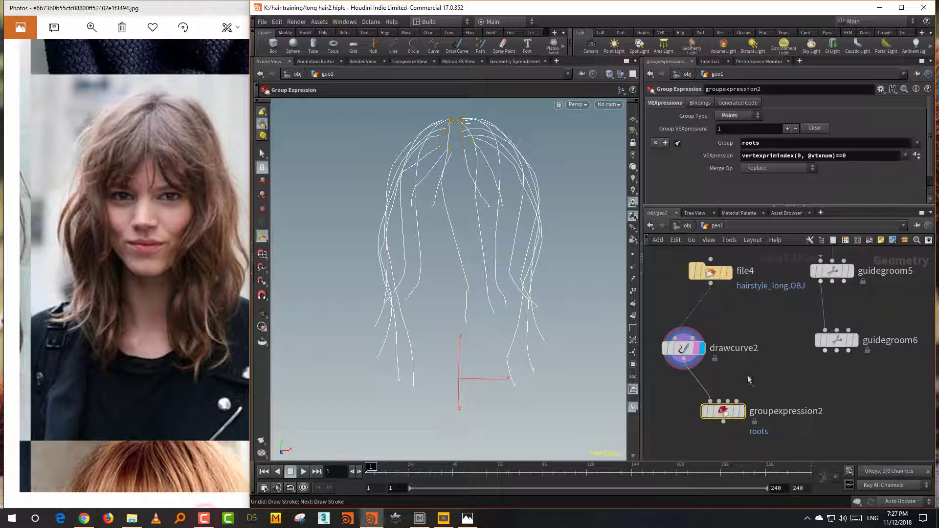
left_click(741, 411)
Add a Ray node below groupexpression2 and connect groupexpression2 to its first input.
middle_click_drag(765, 375, 766, 337)
key("Tab")
type("ray")
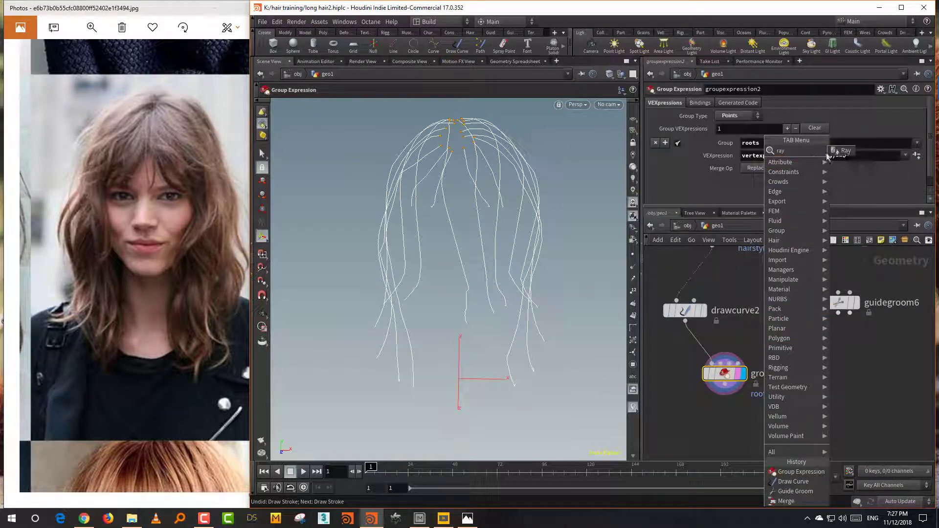
left_click(837, 151)
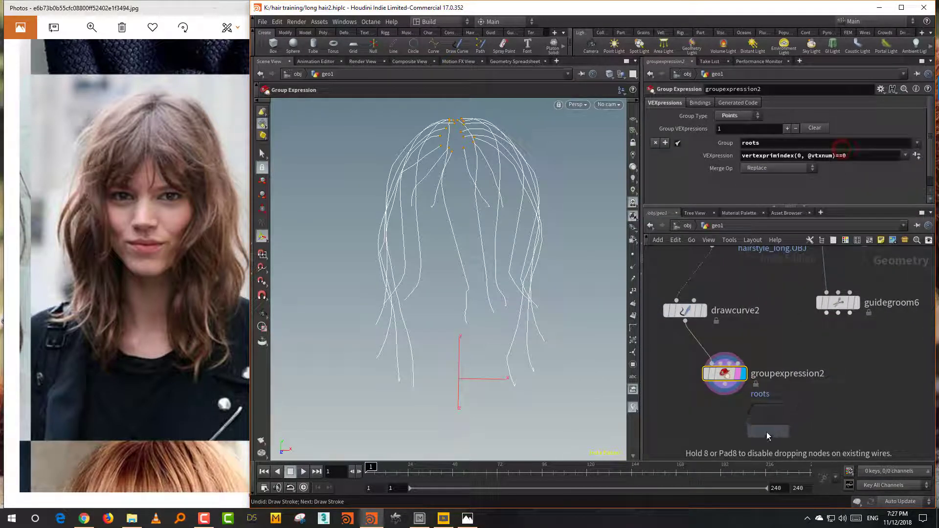
left_click(766, 431)
left_click_drag(714, 375, 757, 419)
Move guidegroom5 and guidegroom6 aside and align file4, drawcurve2 and groupexpression2 in a tidy column.
middle_click_drag(822, 255, 787, 351)
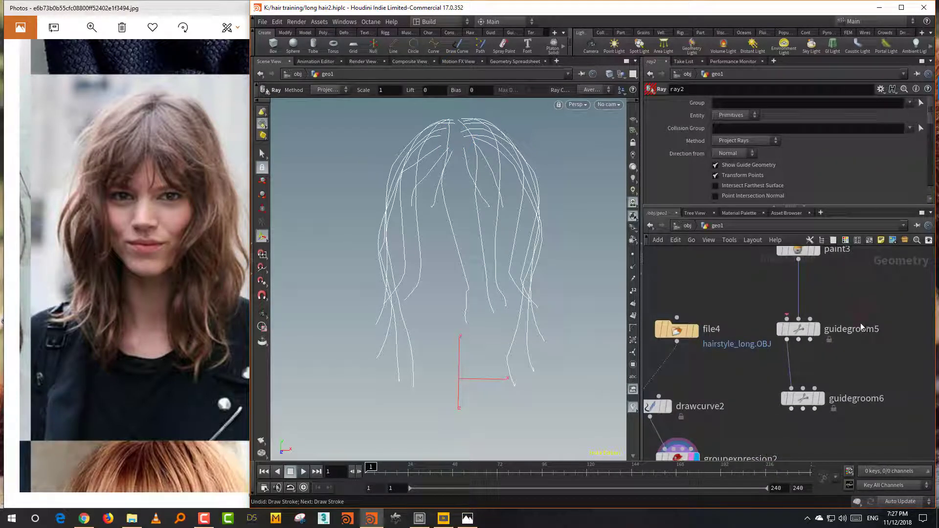
left_click_drag(865, 312, 783, 414)
left_click_drag(807, 334, 846, 343)
middle_click_drag(788, 358, 791, 321)
scroll(791, 321, "down", 2)
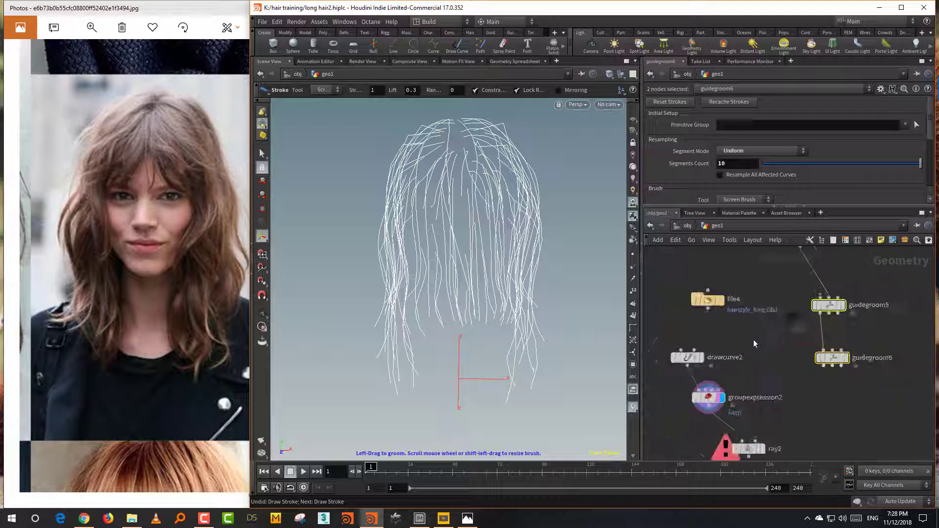
left_click_drag(663, 280, 732, 408)
key("l")
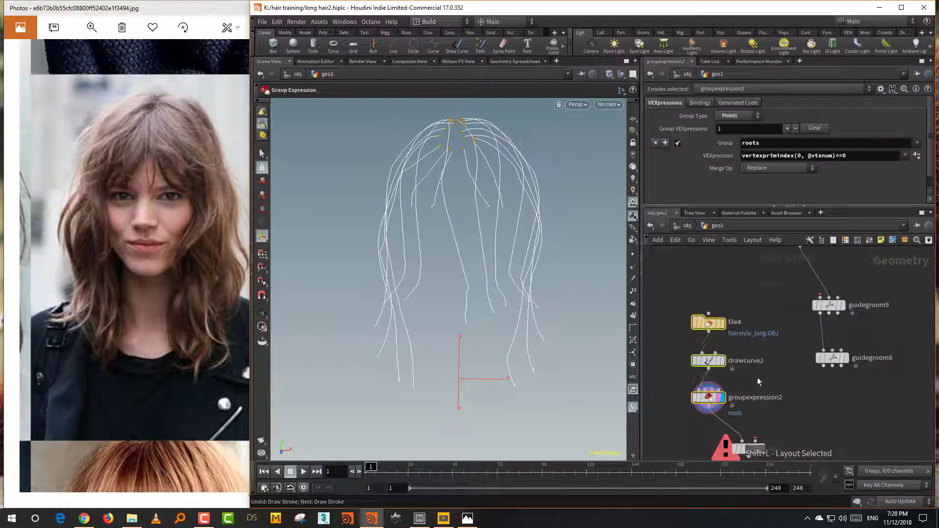
scroll(736, 350, "down", 2)
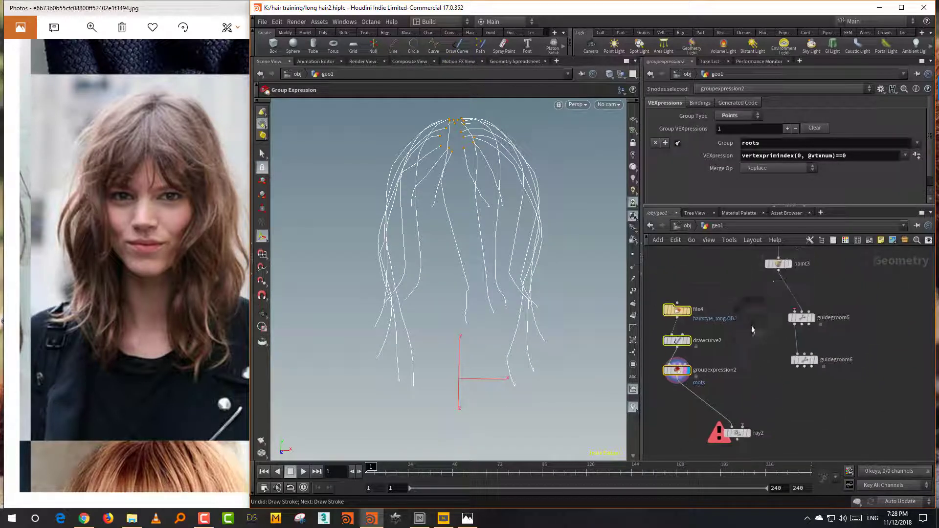
Connect paint3 to the second input of ray2 and display ray2.
left_click(779, 270)
scroll(768, 380, "up", 3)
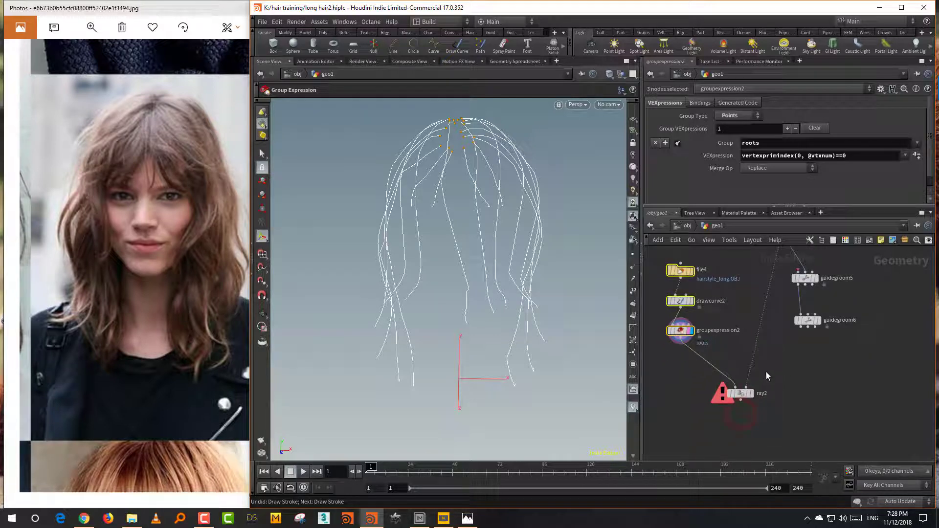
left_click(748, 399)
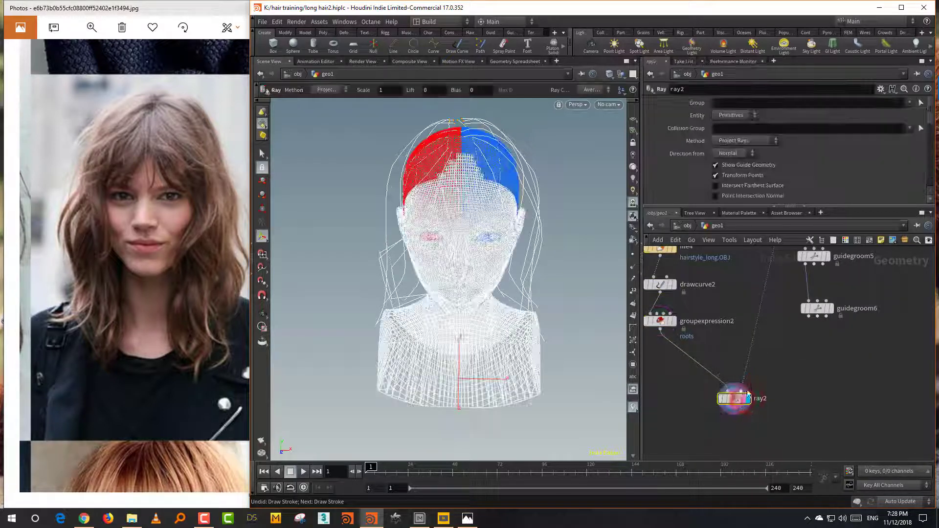
Set ray2 to the Points entity, restrict it to the roots group and use the Minimum Distance method.
left_click(739, 117)
left_click(737, 135)
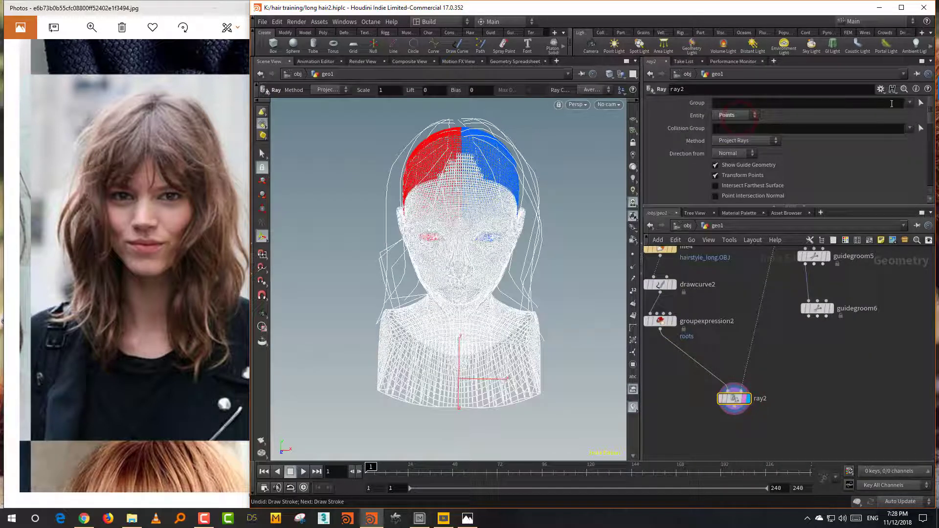
left_click(910, 102)
left_click(841, 122)
left_click(747, 140)
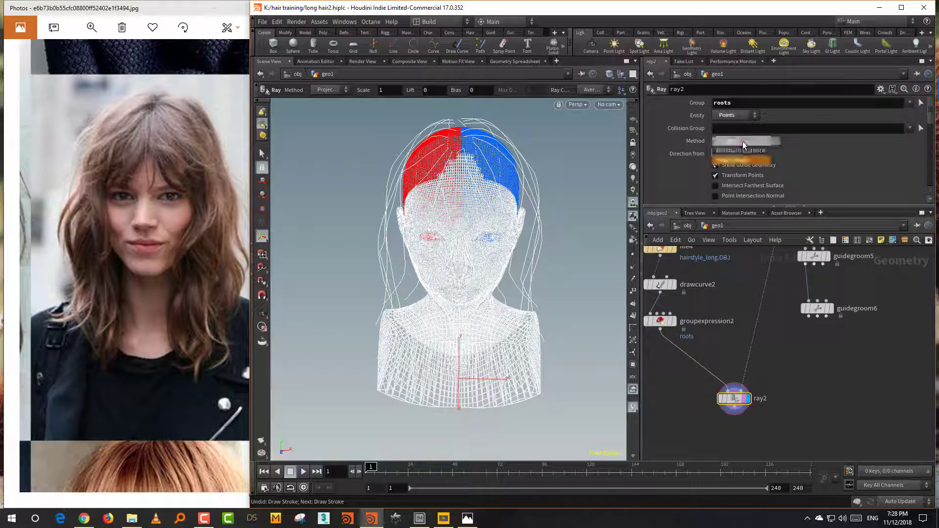
left_click(742, 150)
key("Escape")
left_click_drag(611, 266, 583, 281)
Add a Merge node combining ray2 and guidegroom6, and display the merged guides.
middle_click_drag(803, 376, 783, 348)
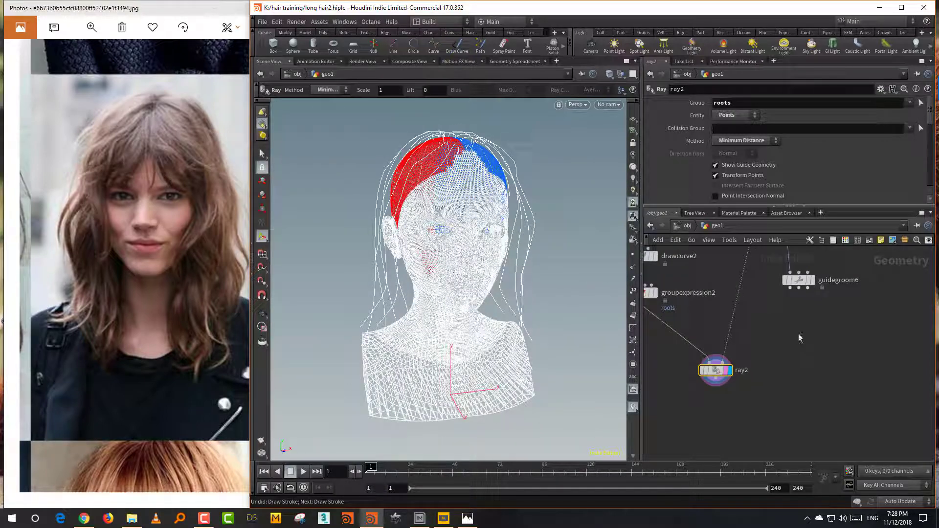
key("Tab")
type("mer")
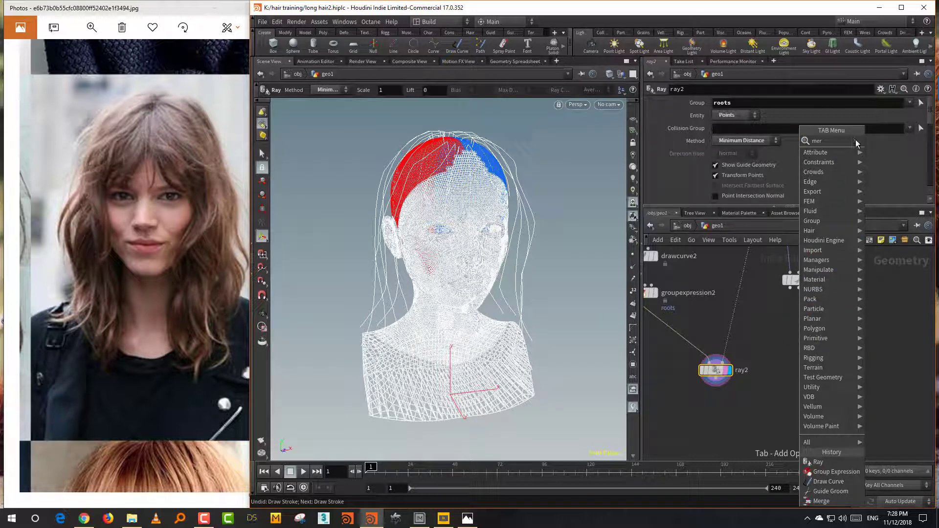
key("Return")
left_click(746, 420)
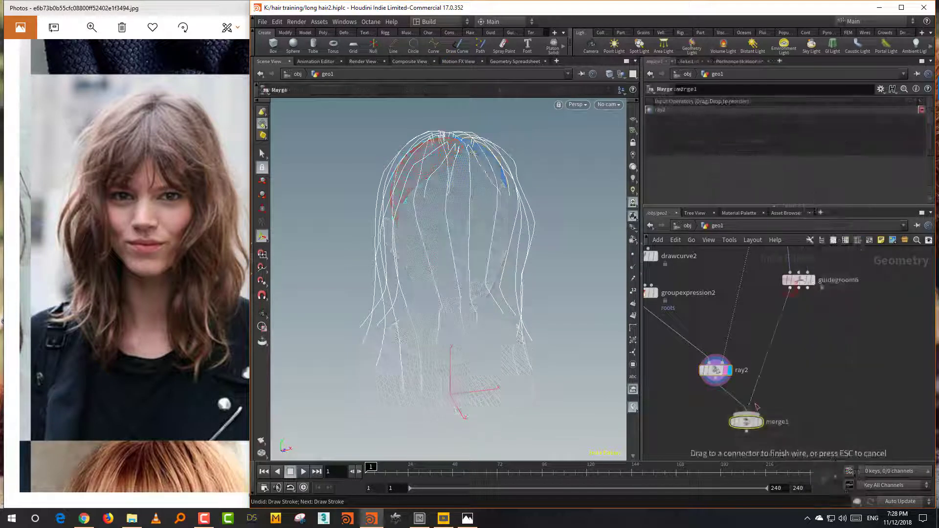
left_click(761, 424)
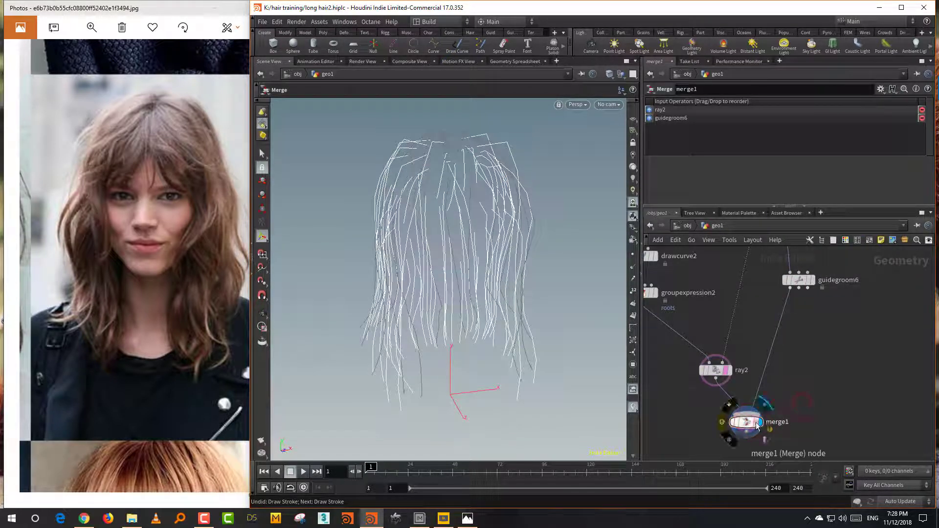
Add a Resample node below merge1, treating polygons as Subdivision Curves with a segment length of 0.03.
middle_click_drag(782, 377, 792, 301)
key("Tab")
left_click(768, 141)
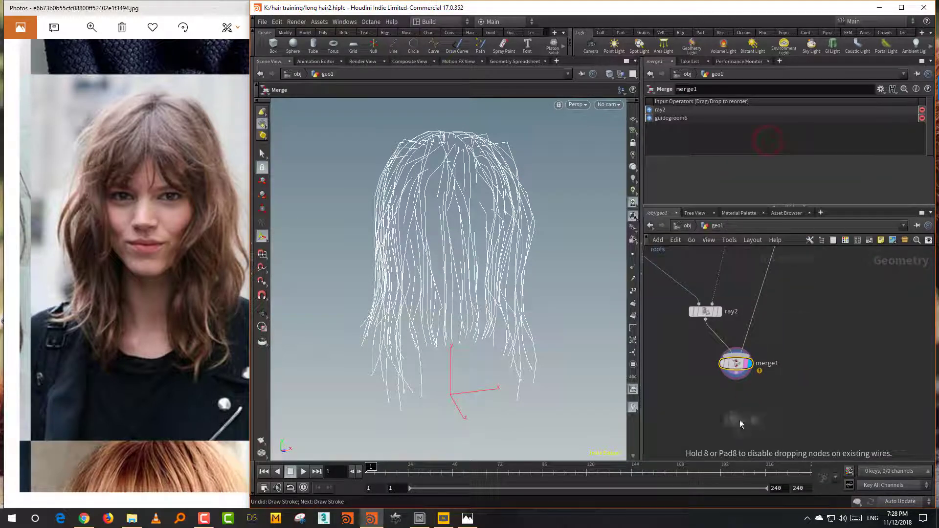
left_click(744, 415)
left_click_drag(731, 213, 734, 299)
left_click(749, 260)
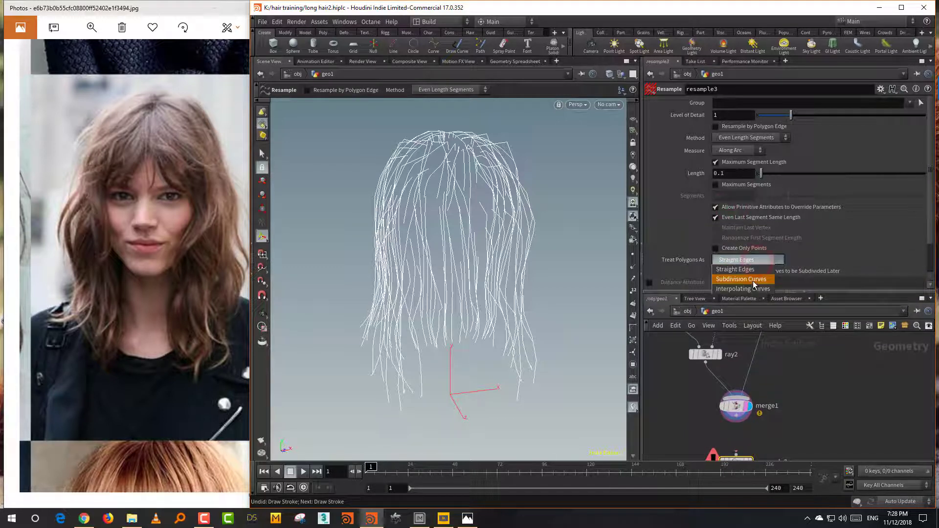
left_click(753, 281)
middle_click_drag(776, 392, 779, 344)
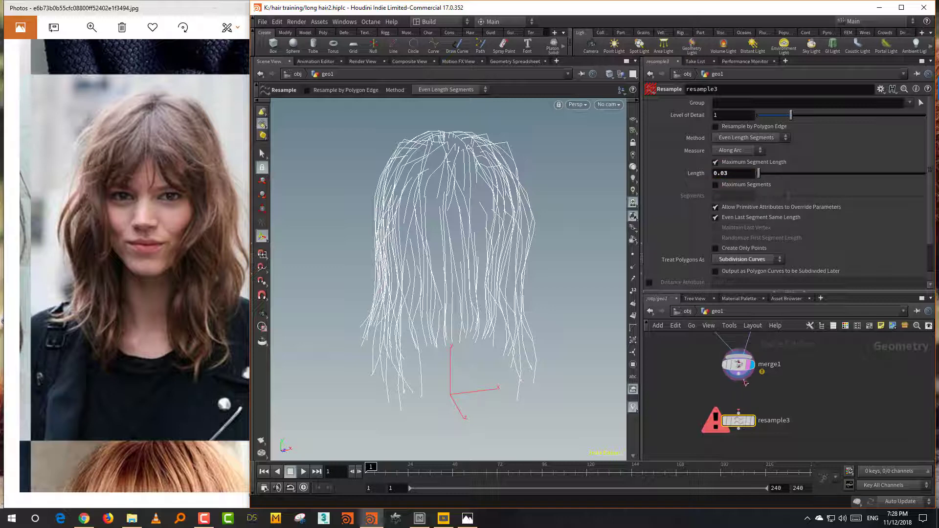
Connect merge1 to resample3, display it and check the smoothed guides from the side.
left_click_drag(746, 383, 739, 412)
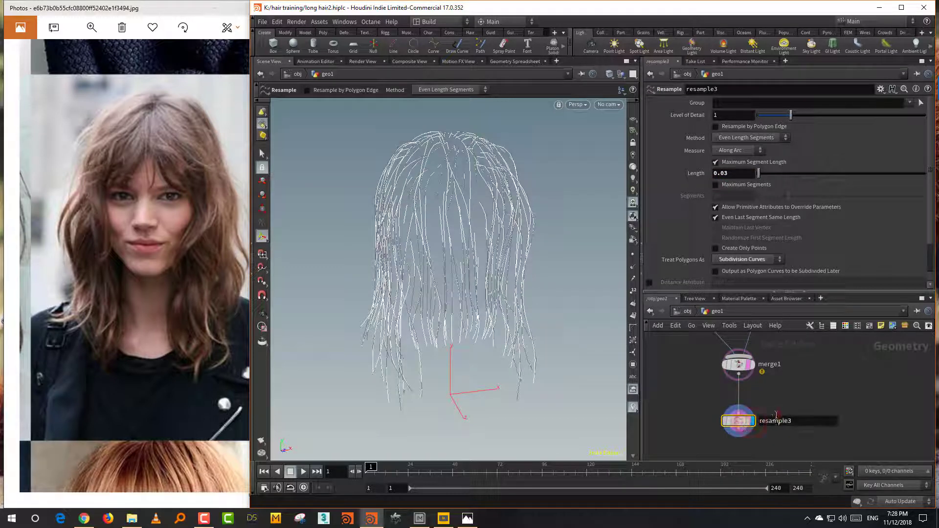
key("Escape")
left_click_drag(562, 383, 519, 355)
key("Return")
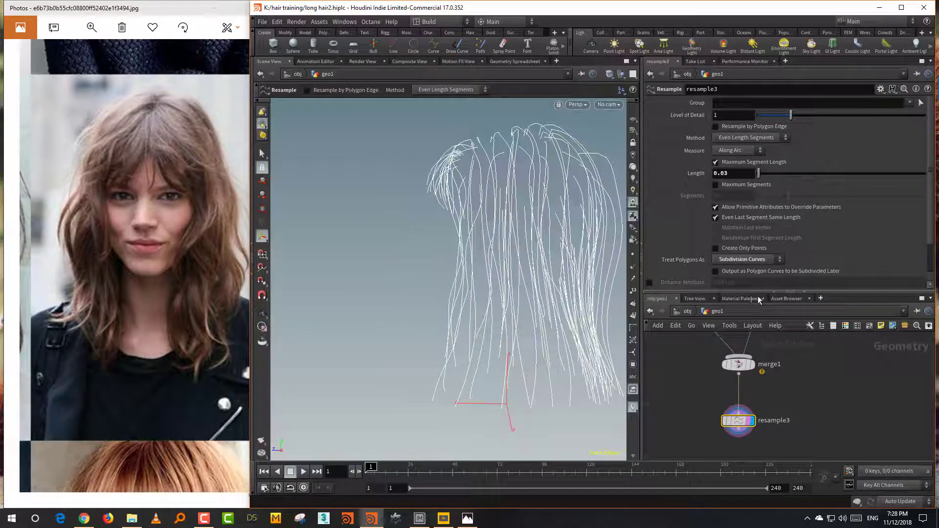
Enlarge the network area and spread merge1 and ray2 apart to make room for another branch.
left_click_drag(759, 294, 762, 183)
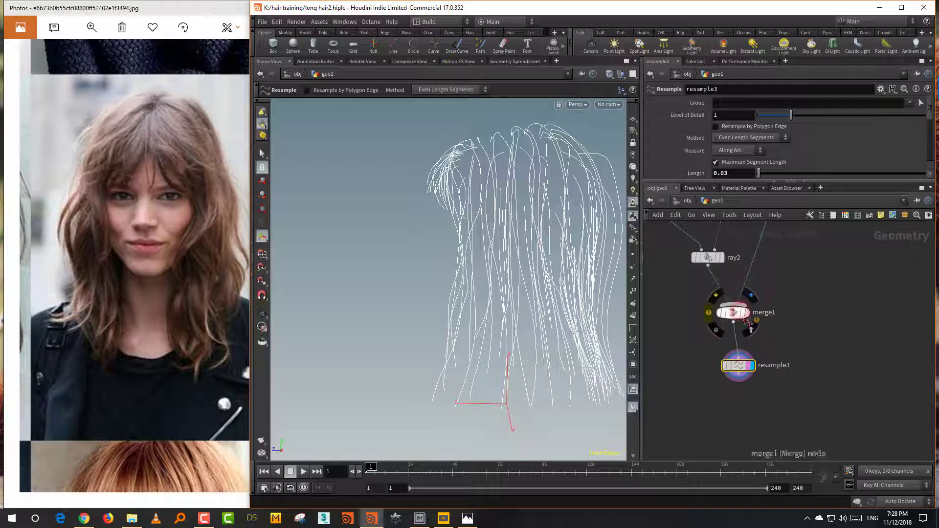
left_click_drag(746, 322, 792, 316)
left_click_drag(719, 266, 695, 269)
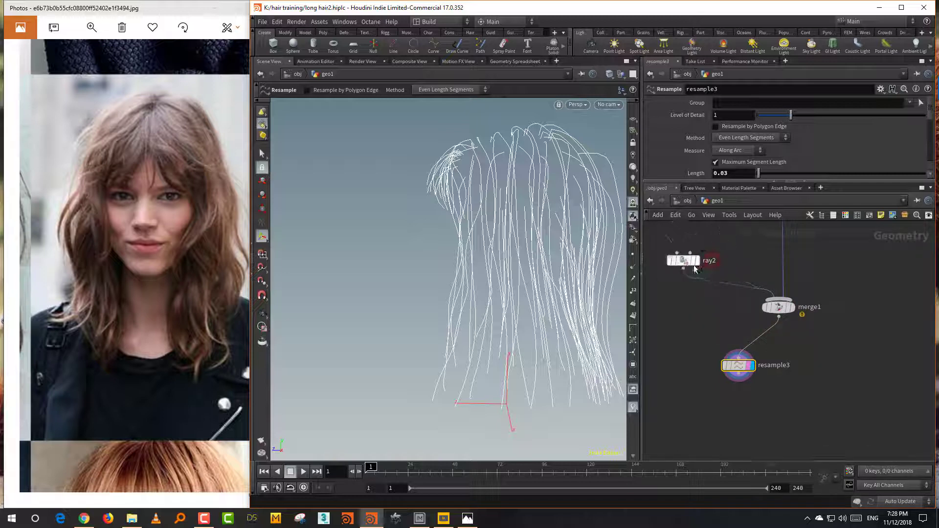
middle_click_drag(717, 227, 701, 268)
middle_click_drag(700, 369, 718, 336)
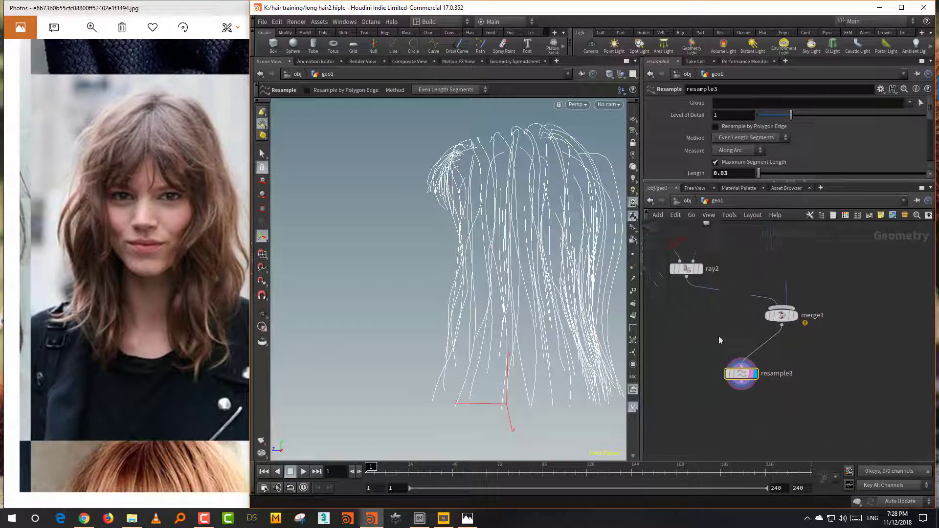
Add another Merge node combining the paint3 head with resample3, display it and check the guides from the front.
key("Tab")
type("mer")
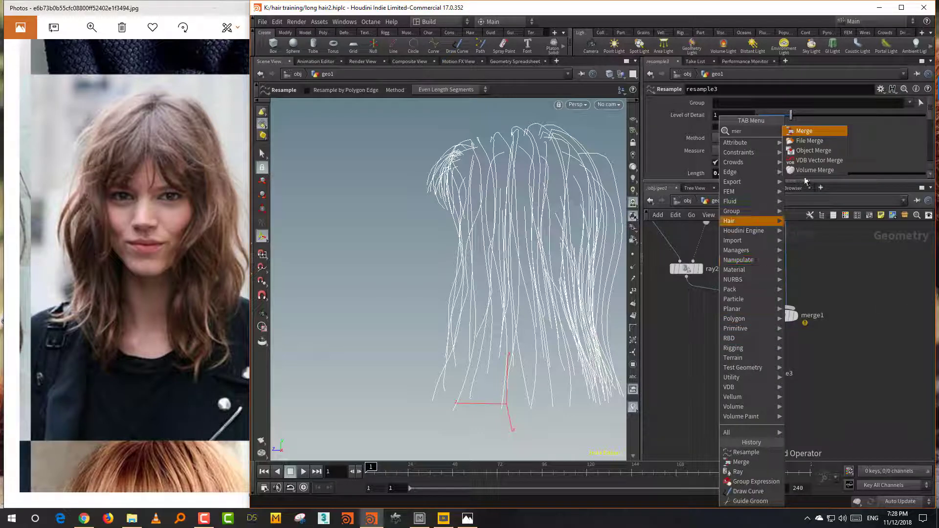
left_click(806, 131)
left_click(734, 389)
left_click(741, 390)
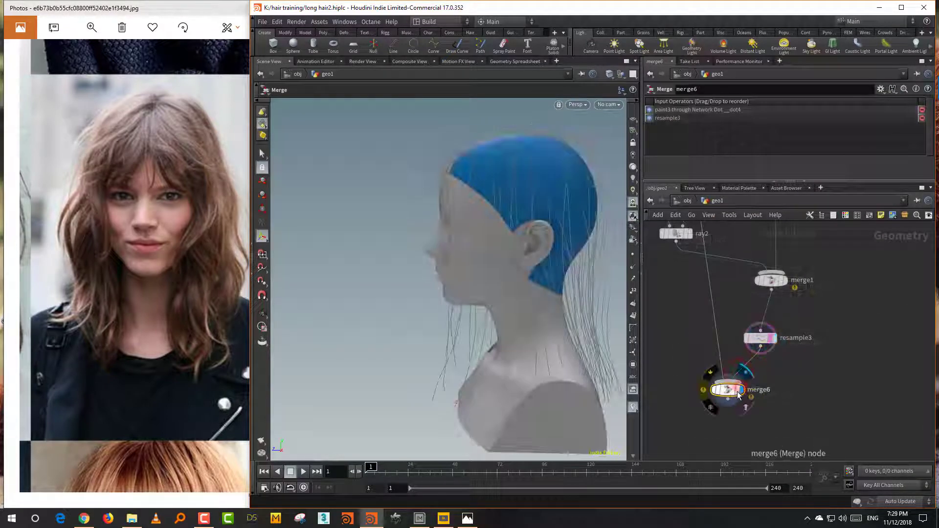
left_click(772, 373)
scroll(538, 304, "down", 5)
left_click_drag(490, 332, 551, 293, "alt")
key("space+g")
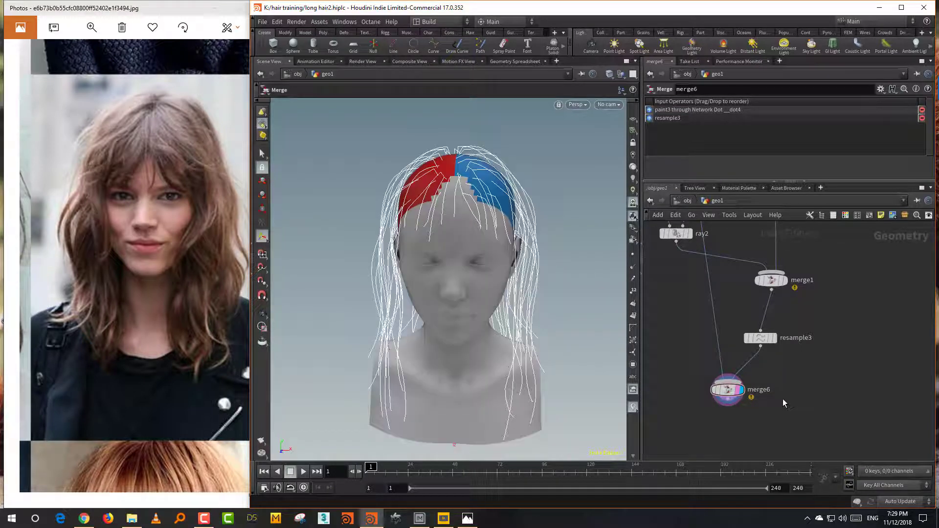